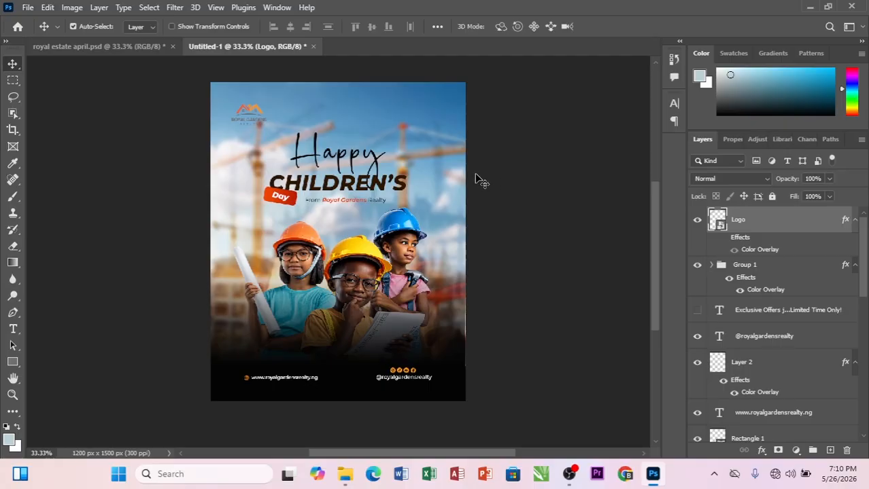
{"action": "scroll", "coordinate": [452, 224], "scroll_direction": "down", "scroll_amount": 1}
{"action": "scroll", "coordinate": [440, 263], "scroll_direction": "up", "scroll_amount": 1}
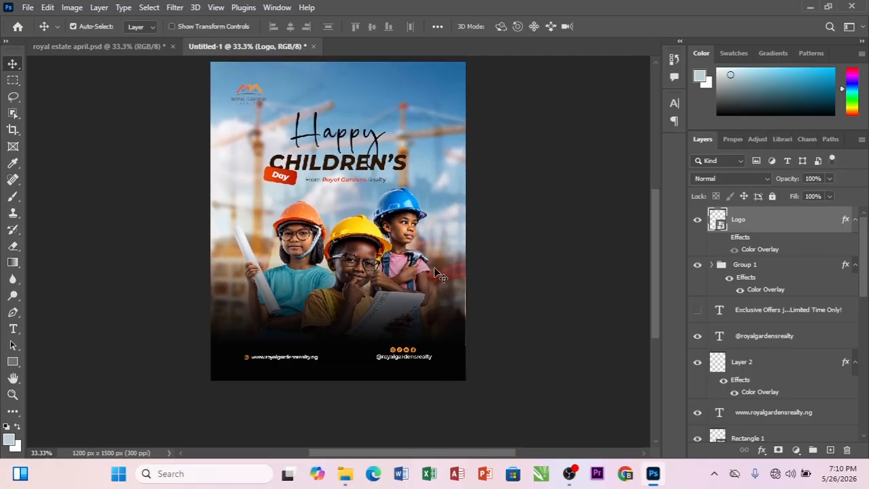
{"action": "scroll", "coordinate": [438, 261], "scroll_direction": "down", "scroll_amount": 1}
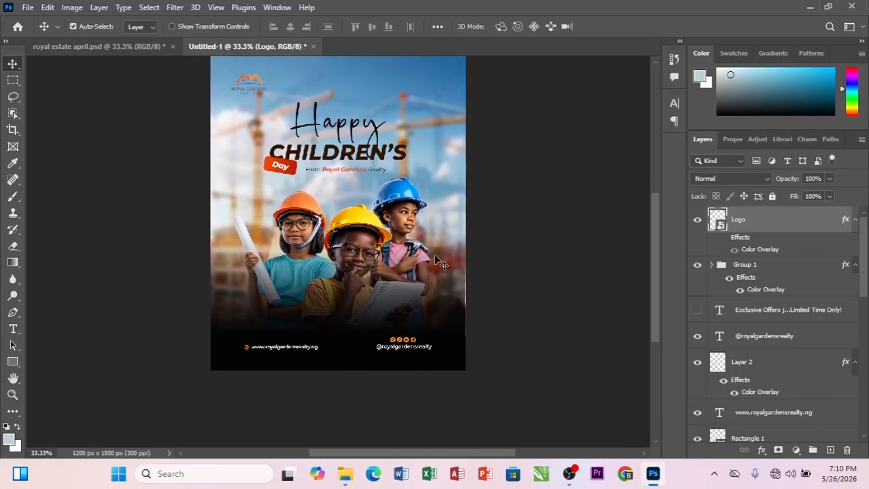
{"action": "scroll", "coordinate": [439, 261], "scroll_direction": "up", "scroll_amount": 2}
{"action": "scroll", "coordinate": [438, 261], "scroll_direction": "down", "scroll_amount": 2}
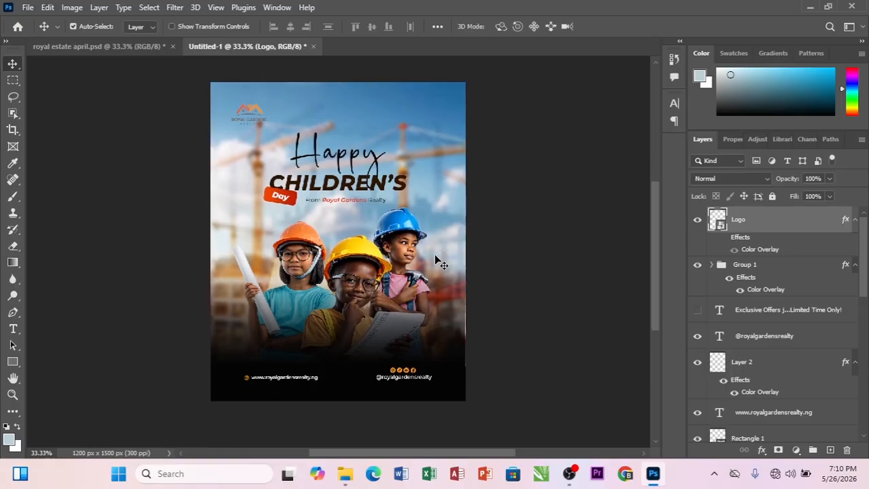
{"action": "scroll", "coordinate": [438, 262], "scroll_direction": "up", "scroll_amount": 1}
{"action": "scroll", "coordinate": [441, 264], "scroll_direction": "up", "scroll_amount": 1}
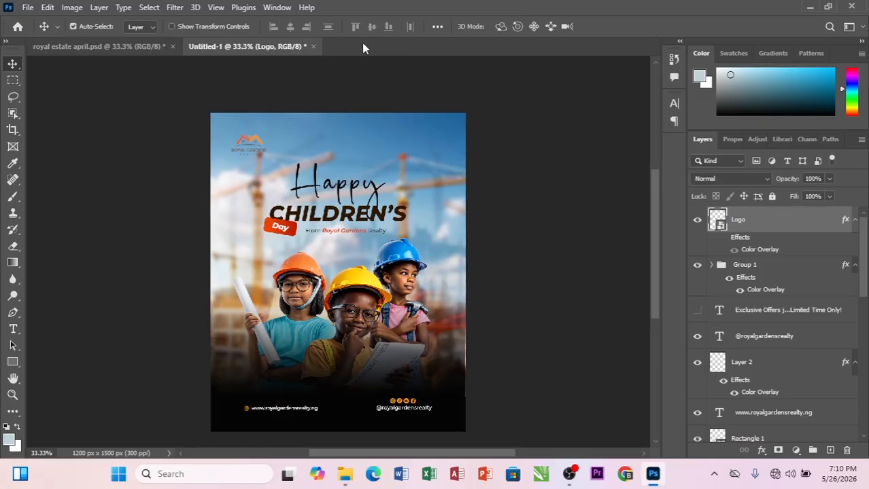
- Create a 4 x 5 inch document at 300 ppi and copy the brown Color Fill 1 layer from Untitled-1 into it
{"action": "key", "text": "ctrl+n"}
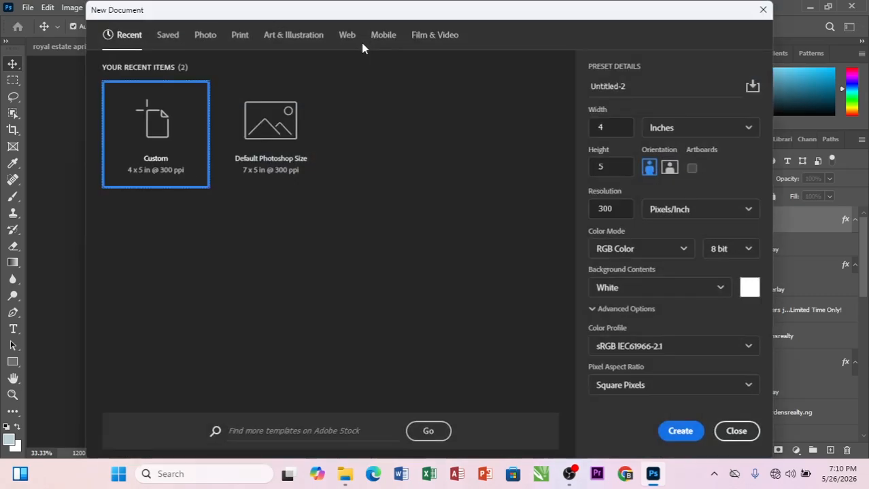
{"action": "left_click", "coordinate": [685, 432]}
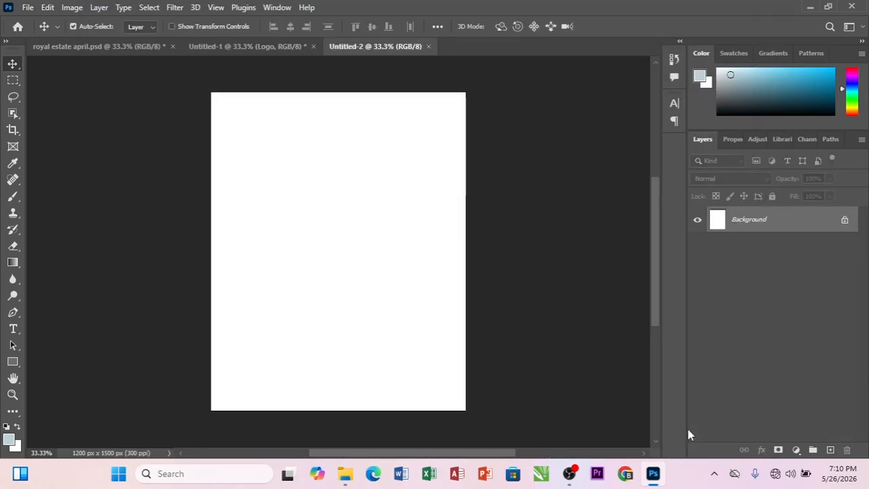
{"action": "left_click", "coordinate": [253, 46]}
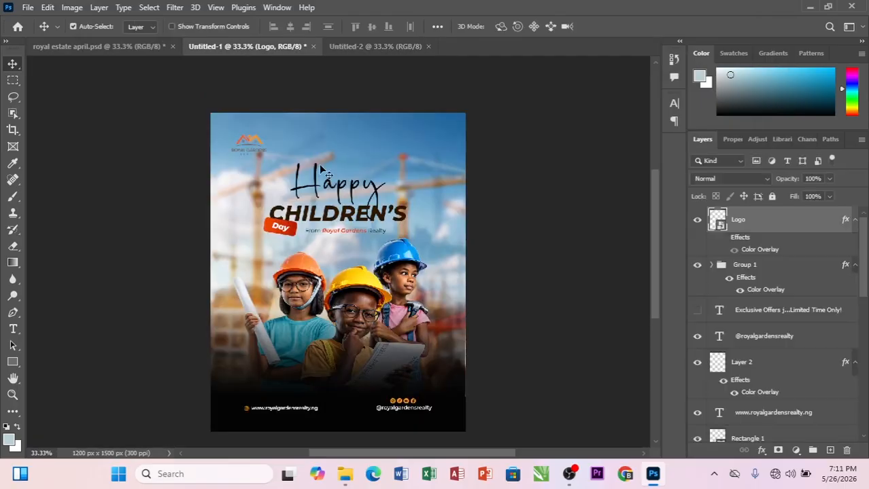
{"action": "scroll", "coordinate": [368, 250], "scroll_direction": "down", "scroll_amount": 8}
{"action": "scroll", "coordinate": [367, 250], "scroll_direction": "up", "scroll_amount": 7}
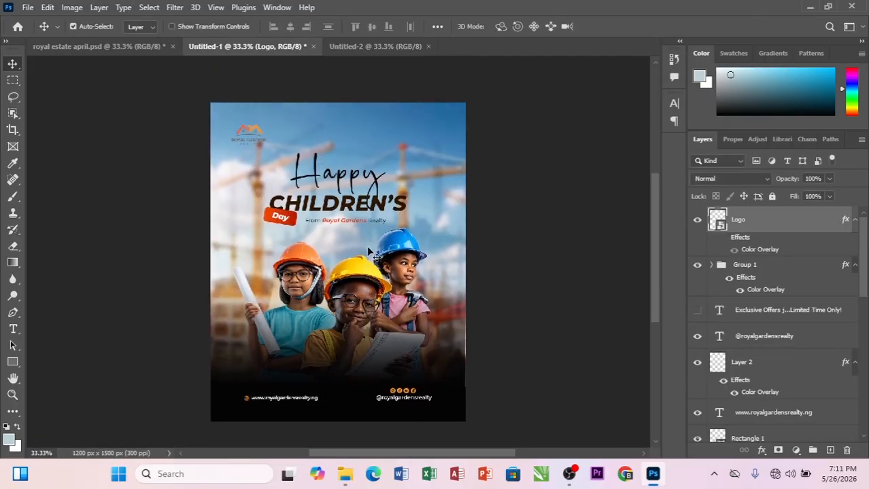
{"action": "scroll", "coordinate": [448, 225], "scroll_direction": "down", "scroll_amount": 3}
{"action": "scroll", "coordinate": [378, 226], "scroll_direction": "up", "scroll_amount": 2}
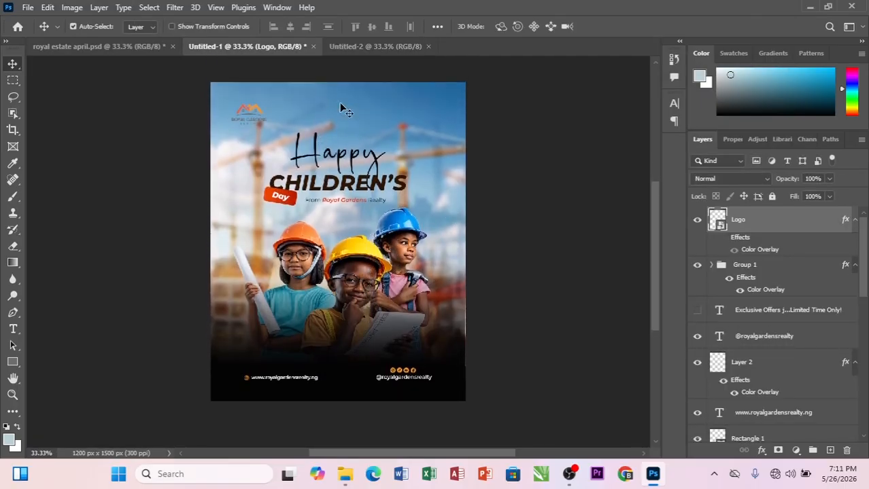
{"action": "scroll", "coordinate": [747, 394], "scroll_direction": "down", "scroll_amount": 10}
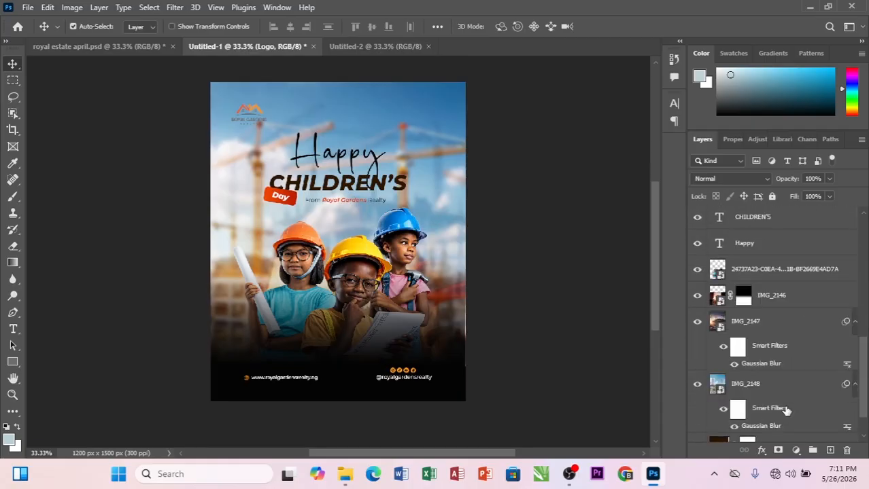
{"action": "scroll", "coordinate": [786, 410], "scroll_direction": "down", "scroll_amount": 2}
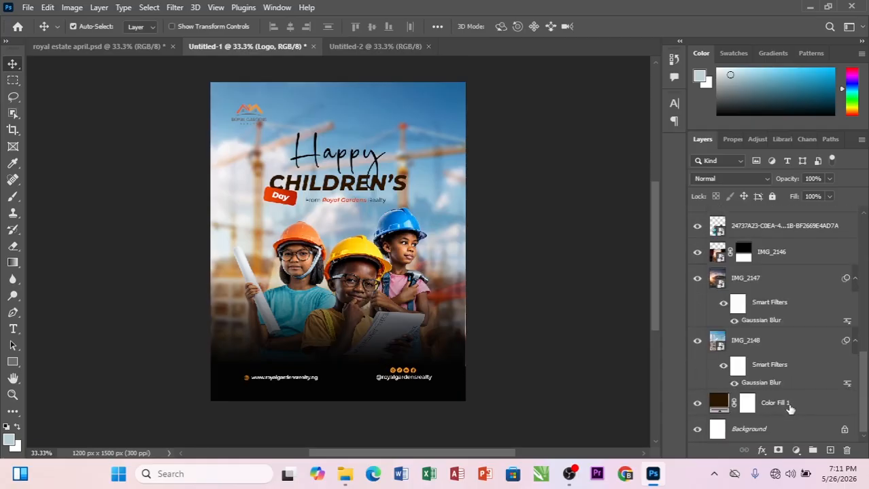
{"action": "left_click_drag", "start_coordinate": [785, 406], "coordinate": [392, 200]}
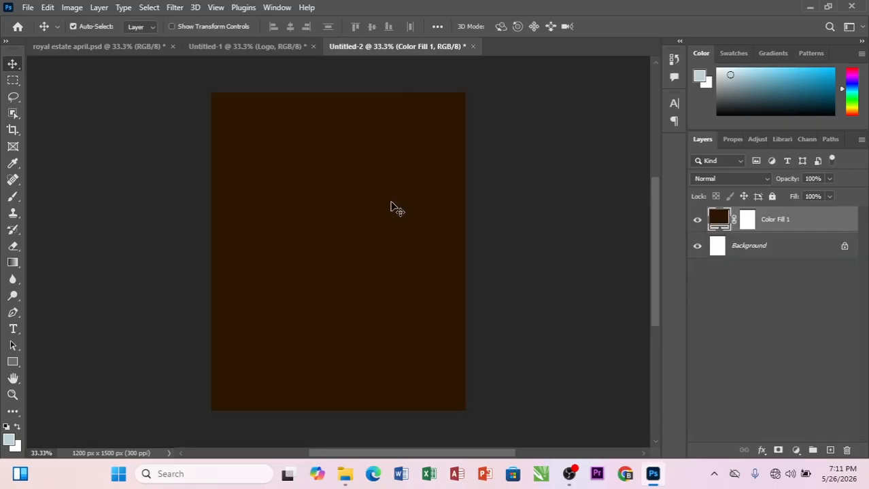
- Place IMG_2148 from the Social Media Flyer folder above the brown fill in Untitled-2, scaled to about 37.8% to cover the canvas
{"action": "left_click", "coordinate": [282, 48]}
{"action": "scroll", "coordinate": [746, 347], "scroll_direction": "down", "scroll_amount": 5}
{"action": "scroll", "coordinate": [745, 347], "scroll_direction": "down", "scroll_amount": 5}
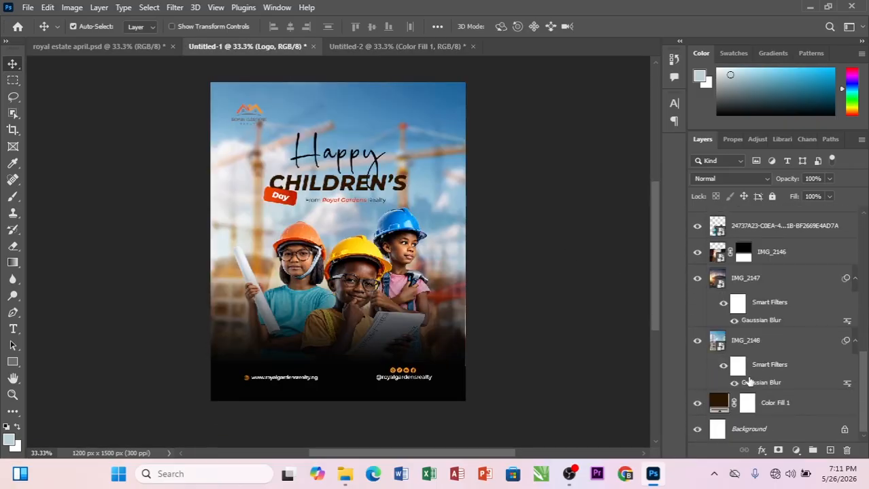
{"action": "left_click", "coordinate": [391, 45]}
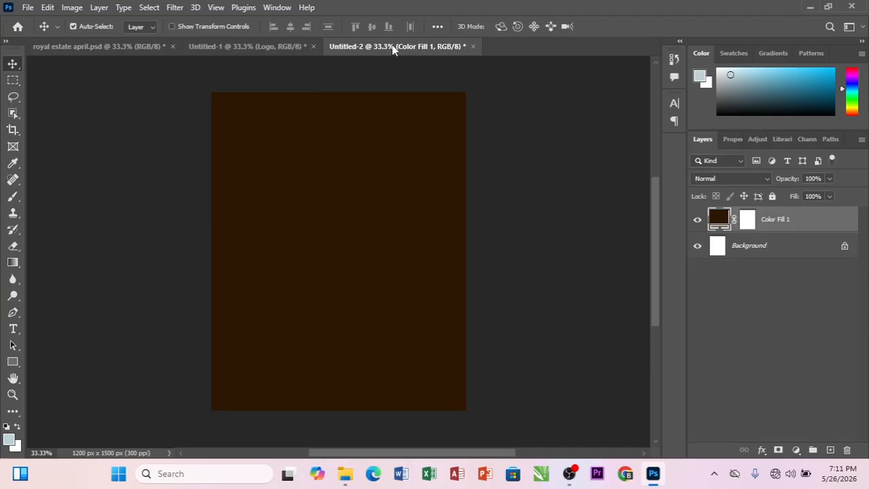
{"action": "left_click", "coordinate": [342, 482]}
{"action": "scroll", "coordinate": [393, 184], "scroll_direction": "up", "scroll_amount": 2}
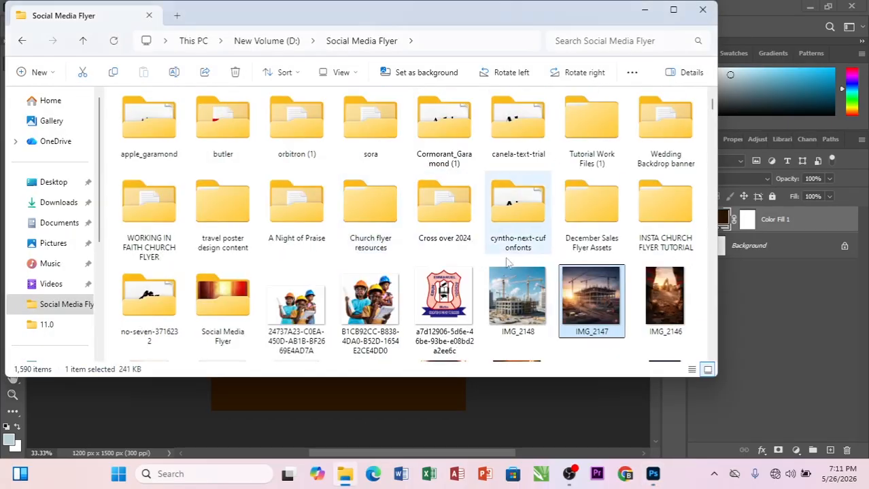
{"action": "left_click_drag", "start_coordinate": [516, 299], "coordinate": [357, 382]}
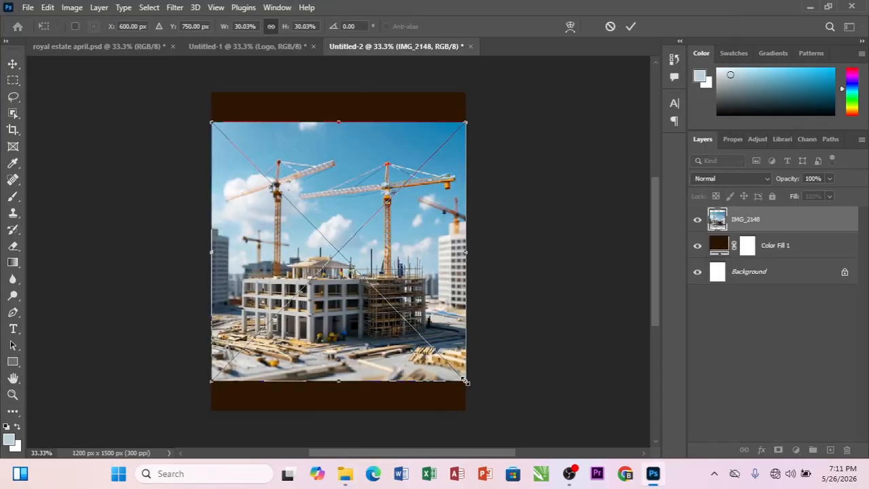
{"action": "left_click_drag", "start_coordinate": [466, 383], "coordinate": [499, 414]}
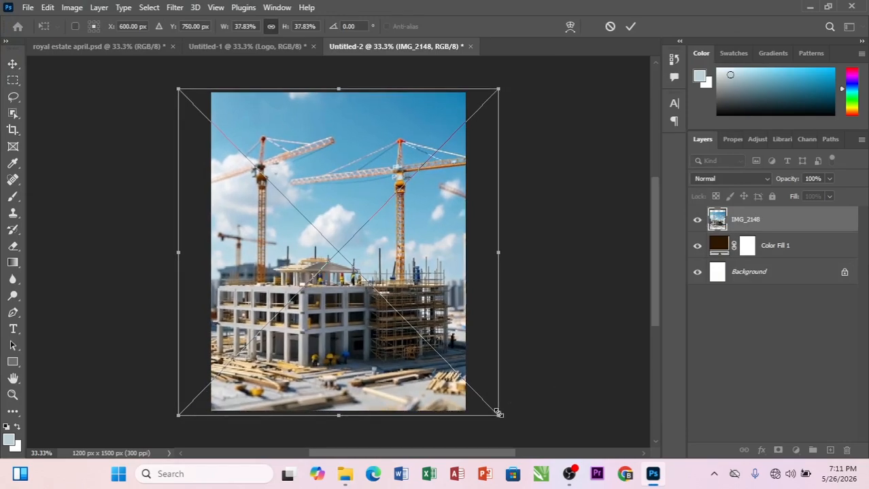
{"action": "key", "text": "Return"}
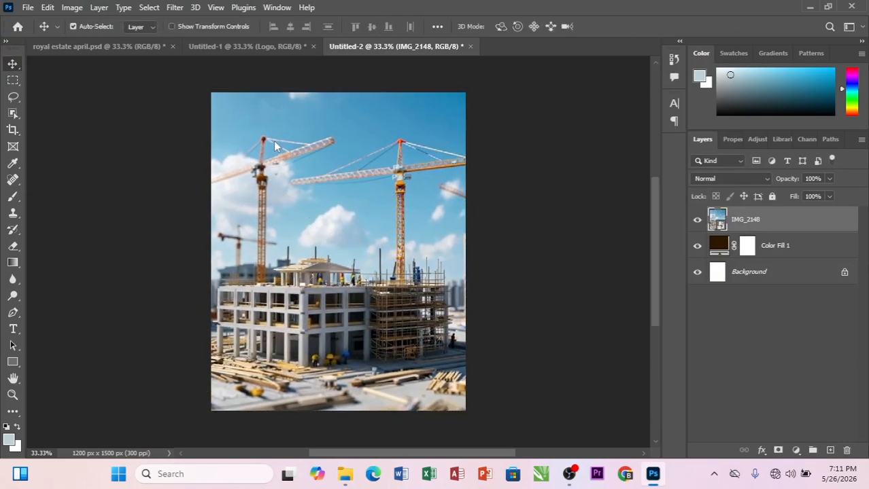
- Examine the blend mode and Gaussian Blur radius of the IMG_2148 layer in the finished Untitled-1 flyer
{"action": "left_click", "coordinate": [203, 46]}
{"action": "scroll", "coordinate": [796, 398], "scroll_direction": "down", "scroll_amount": 5}
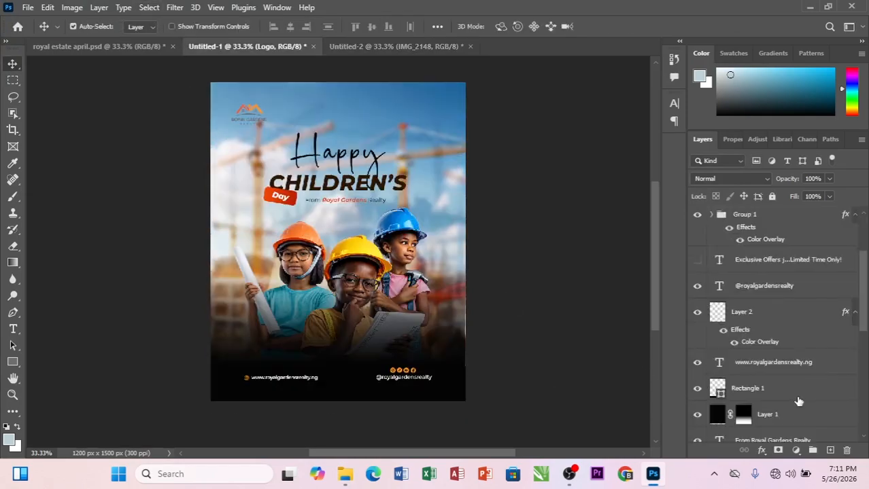
{"action": "left_click", "coordinate": [781, 341]}
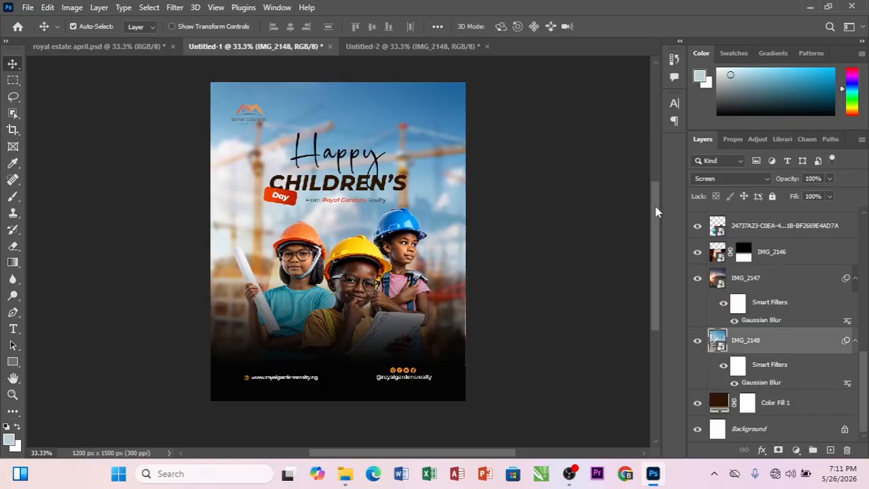
{"action": "left_click", "coordinate": [365, 47]}
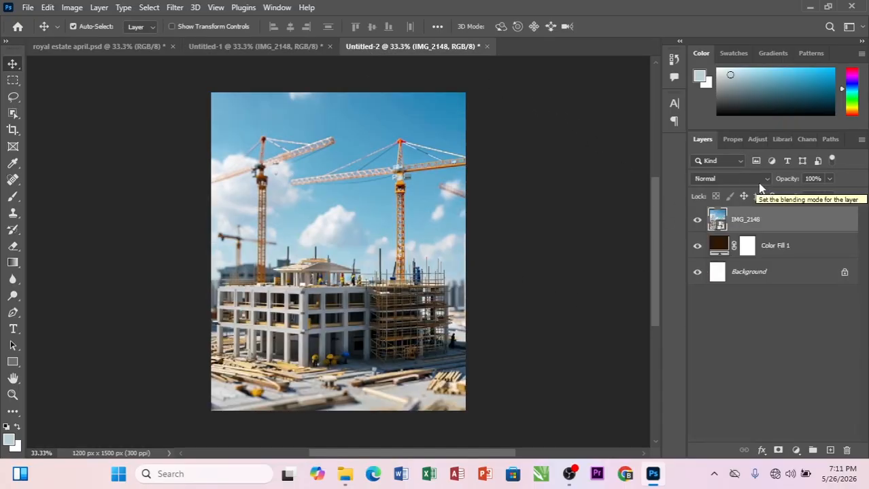
{"action": "left_click", "coordinate": [269, 48]}
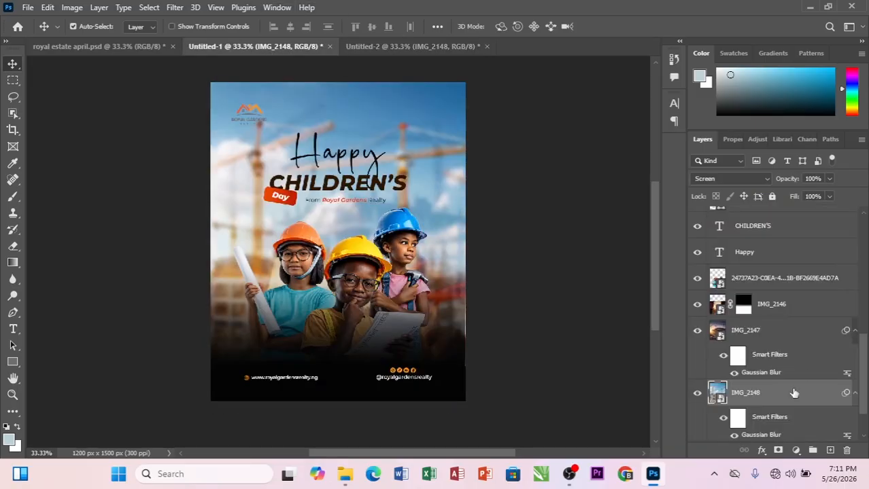
{"action": "double_click", "coordinate": [758, 435]}
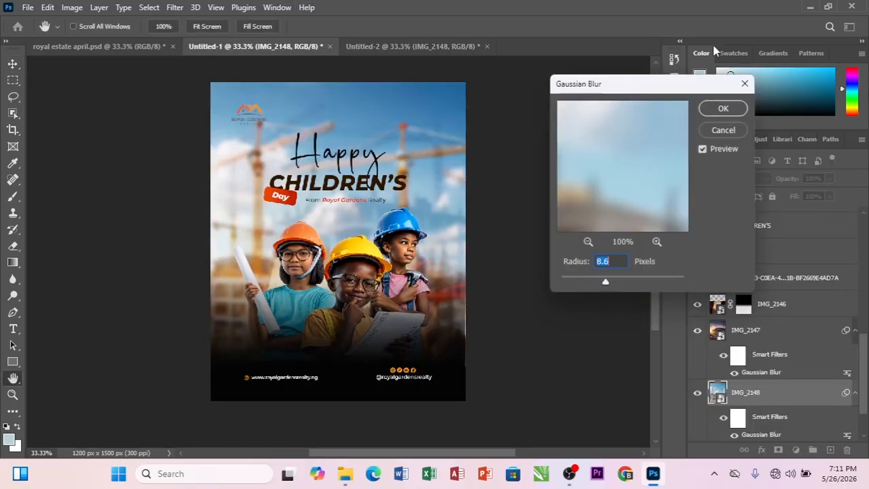
{"action": "left_click", "coordinate": [745, 84]}
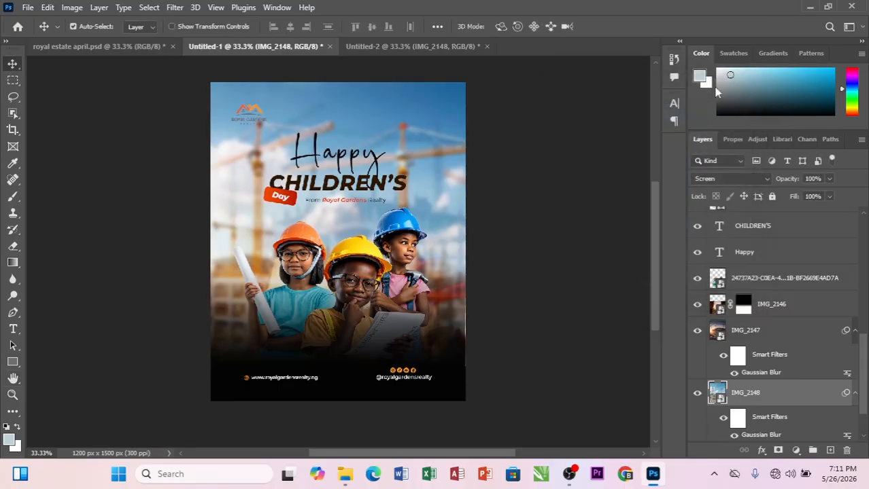
- Apply a Gaussian Blur of 8.6 pixels to IMG_2148 in Untitled-2 and set its blend mode to Screen
{"action": "left_click", "coordinate": [401, 46]}
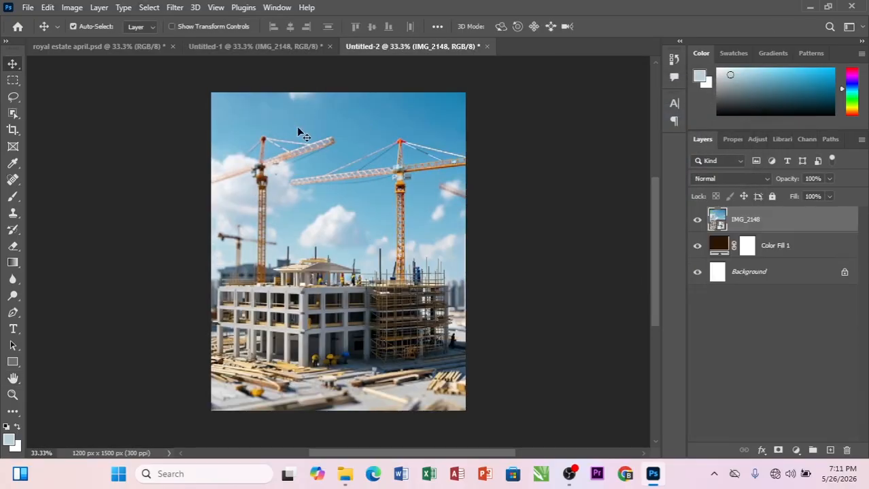
{"action": "left_click", "coordinate": [175, 8]}
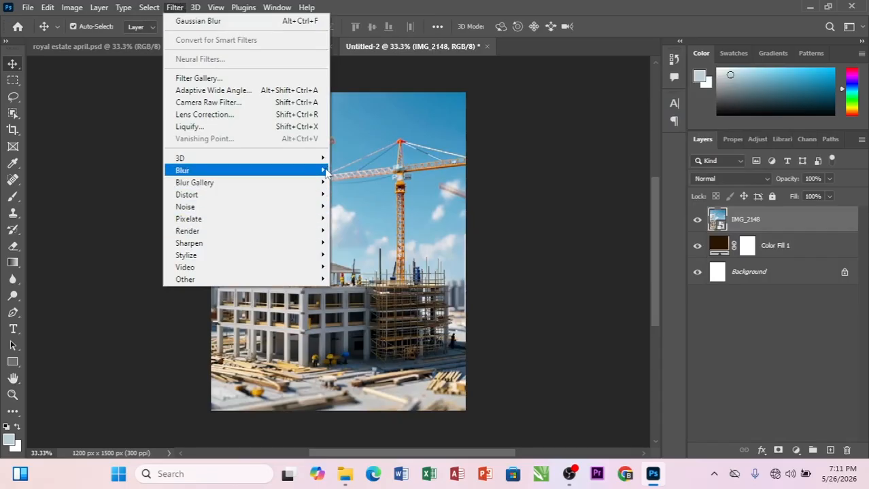
{"action": "mouse_move", "coordinate": [326, 173]}
{"action": "left_click", "coordinate": [364, 218]}
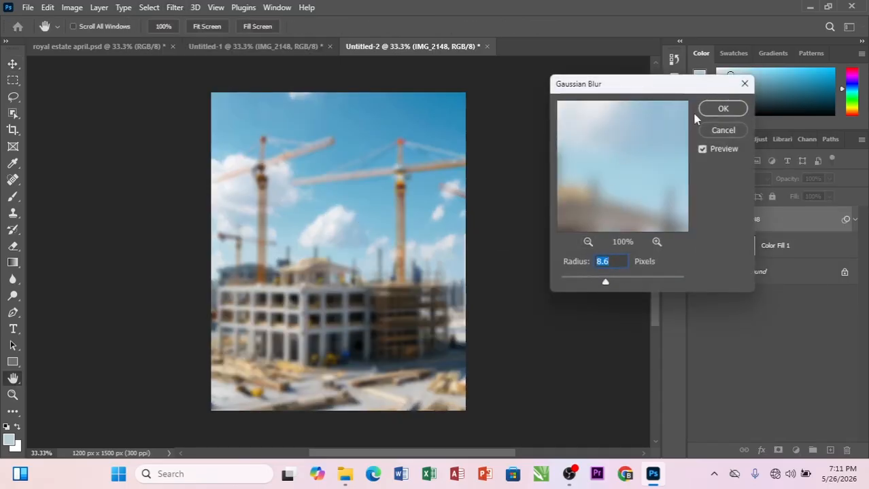
{"action": "left_click", "coordinate": [715, 111]}
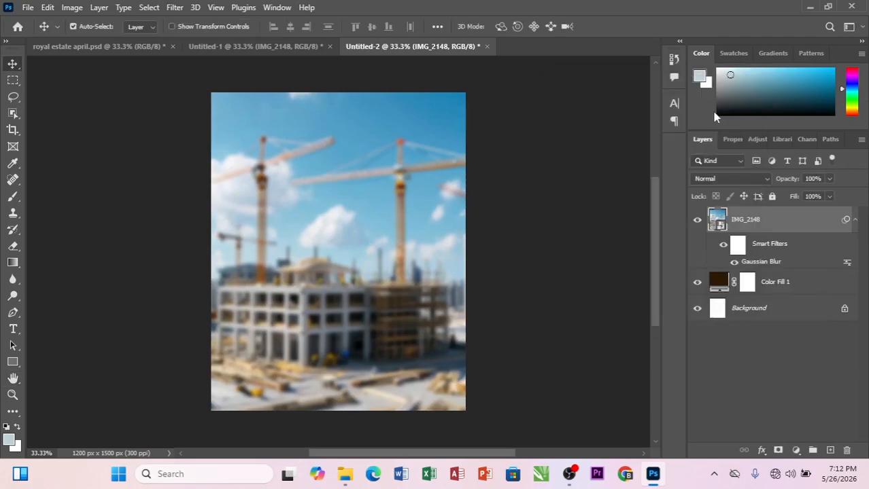
{"action": "left_click", "coordinate": [766, 180]}
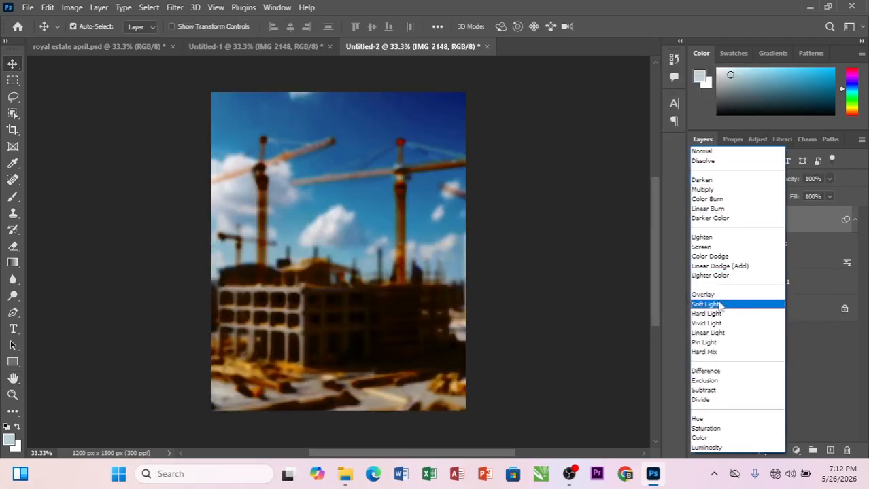
{"action": "left_click", "coordinate": [705, 247]}
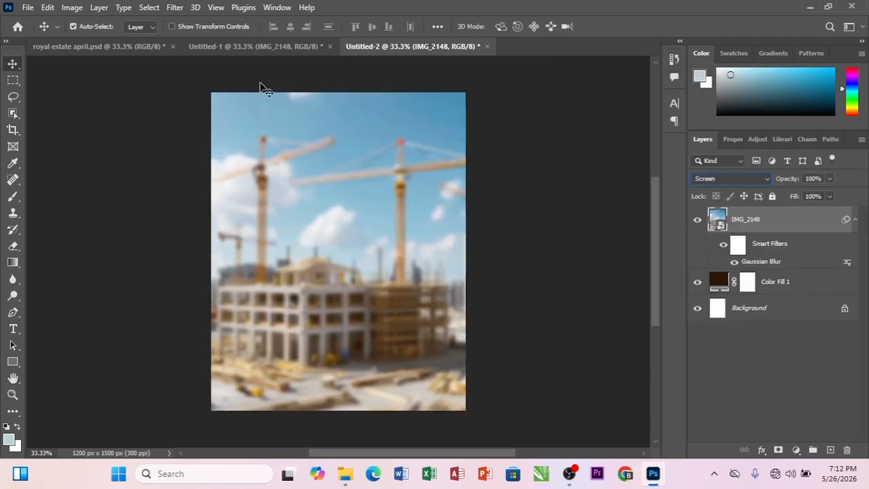
- Place IMG_2147 from the Social Media Flyer folder above IMG_2148 in Untitled-2 and enlarge it to cover the whole canvas
{"action": "left_click", "coordinate": [218, 49]}
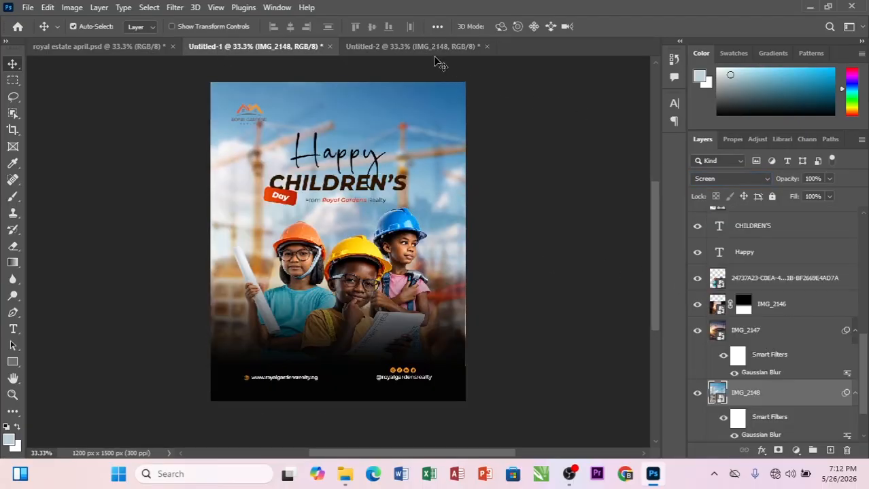
{"action": "left_click", "coordinate": [416, 47]}
{"action": "left_click", "coordinate": [346, 474]}
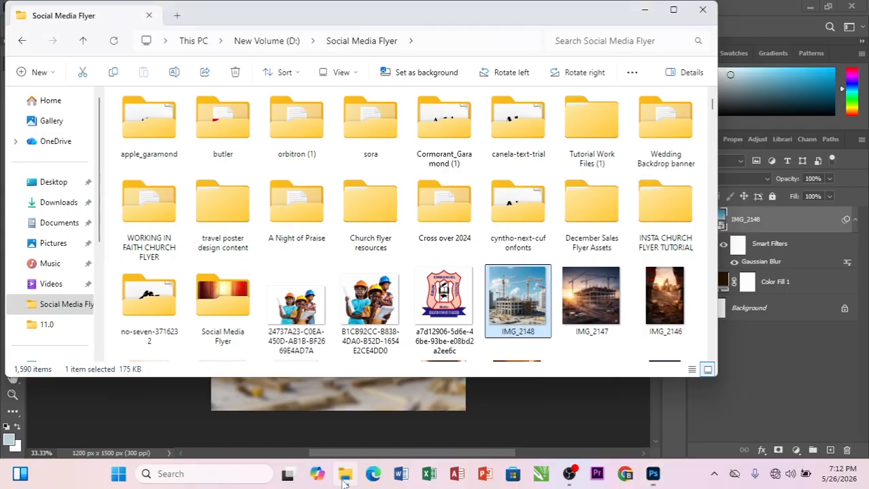
{"action": "left_click_drag", "start_coordinate": [593, 306], "coordinate": [355, 419]}
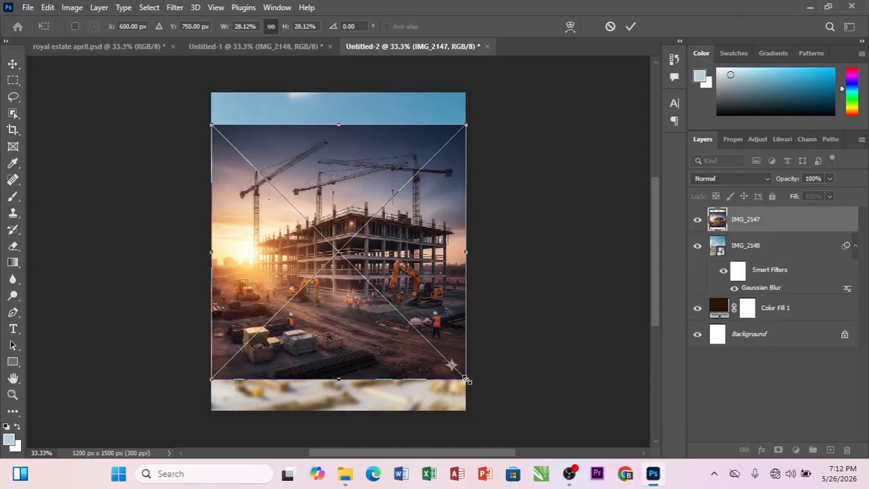
{"action": "left_click_drag", "start_coordinate": [467, 379], "coordinate": [514, 412]}
{"action": "key", "text": "Return"}
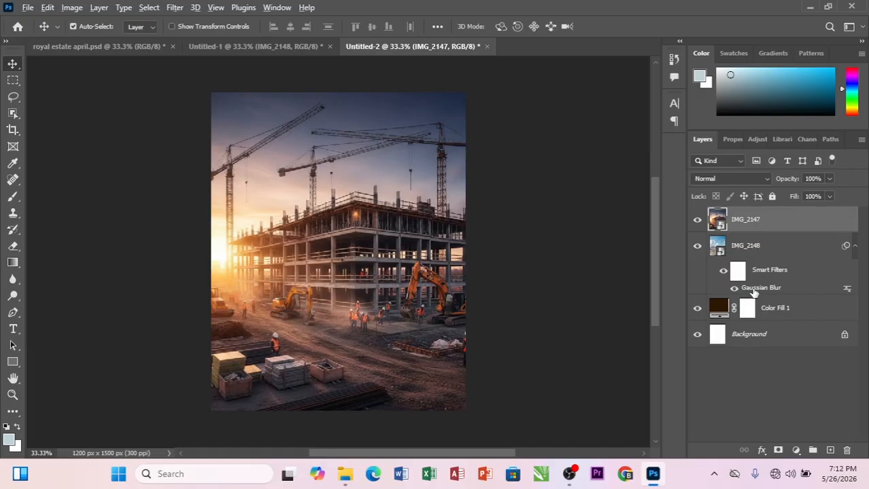
{"action": "left_click_drag", "start_coordinate": [753, 292], "coordinate": [749, 250]}
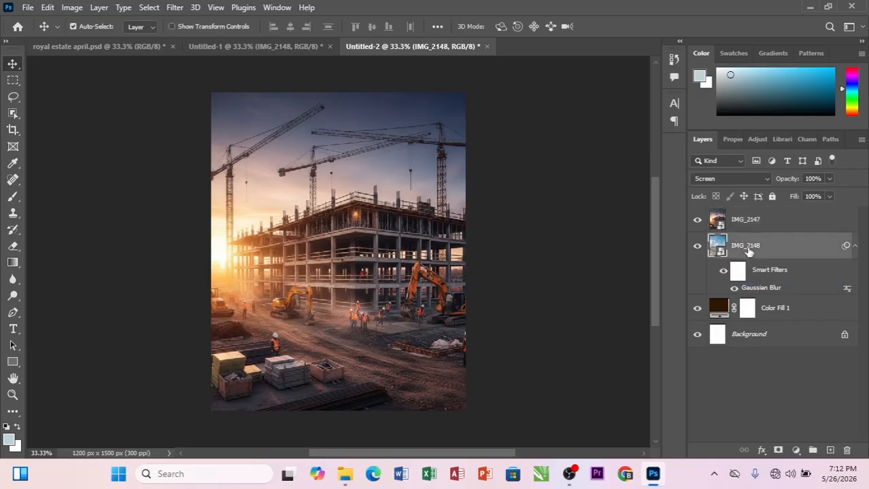
{"action": "mouse_move", "coordinate": [752, 291]}
{"action": "left_mouse_down"}
{"action": "mouse_move", "coordinate": [751, 242]}
{"action": "mouse_move", "coordinate": [756, 282]}
{"action": "left_mouse_up"}
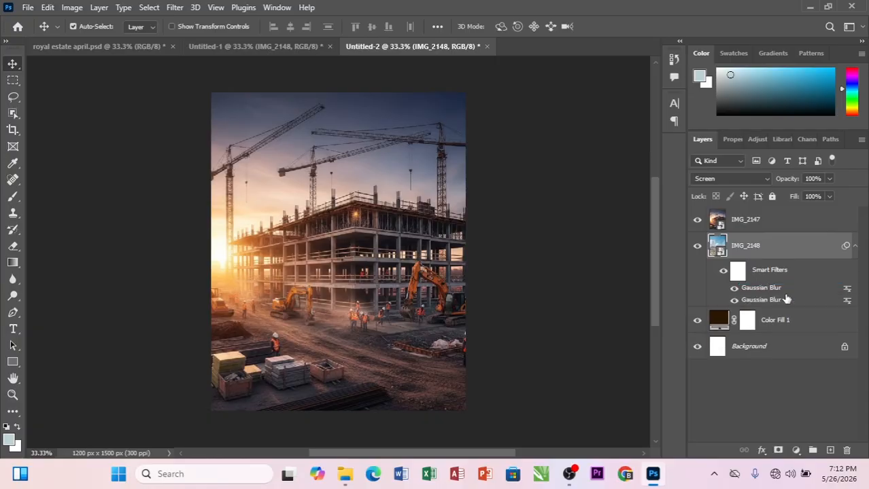
{"action": "key", "text": "ctrl+z"}
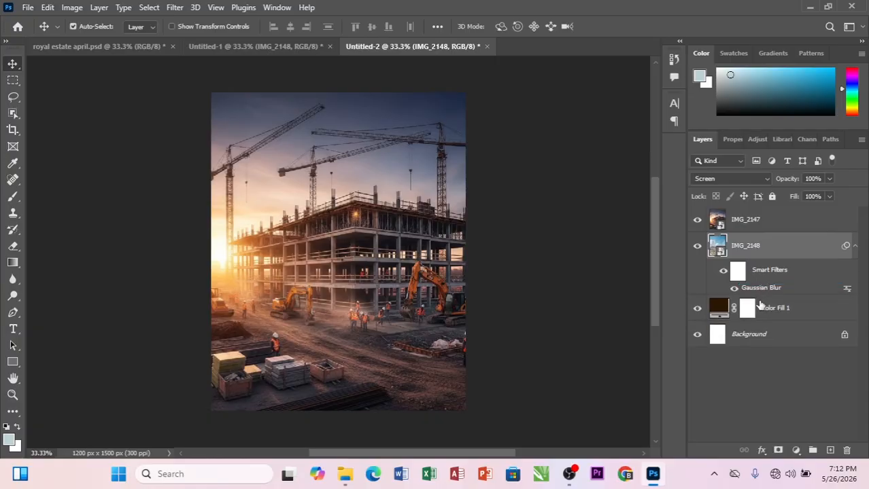
- Copy the Gaussian Blur smart filter from IMG_2148 onto IMG_2147 in Untitled-2 and set IMG_2147's blend mode to Soft Light, matching Untitled-1
{"action": "left_click_drag", "start_coordinate": [759, 291], "coordinate": [754, 221]}
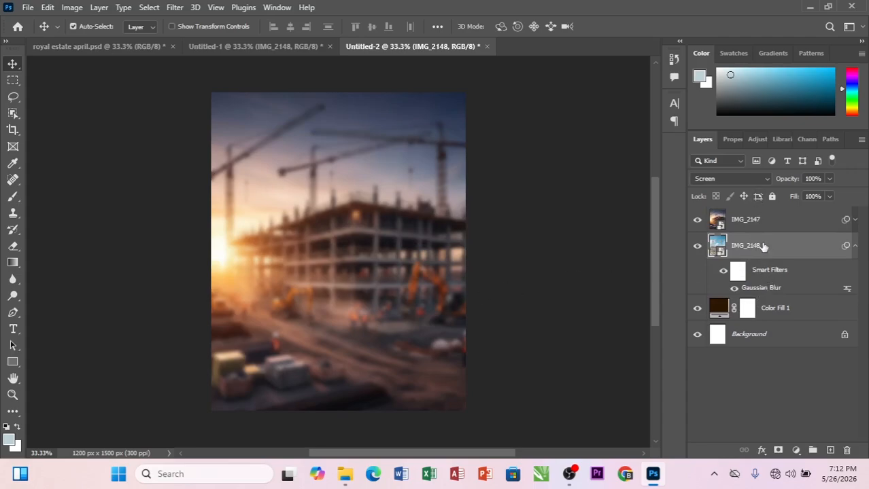
{"action": "left_click", "coordinate": [791, 220]}
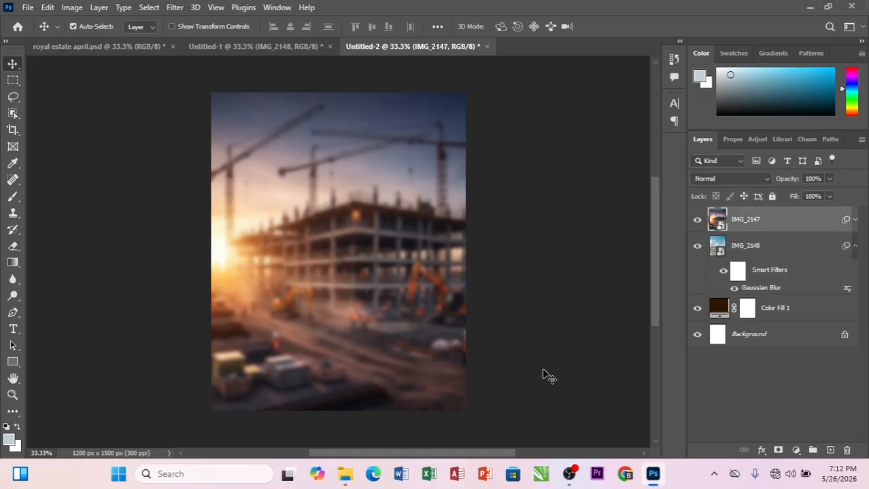
{"action": "left_click", "coordinate": [292, 45]}
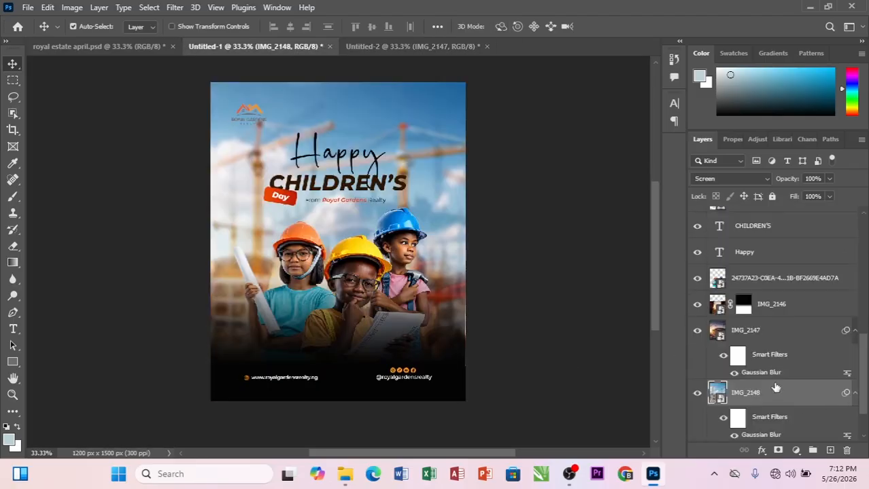
{"action": "left_click", "coordinate": [747, 331]}
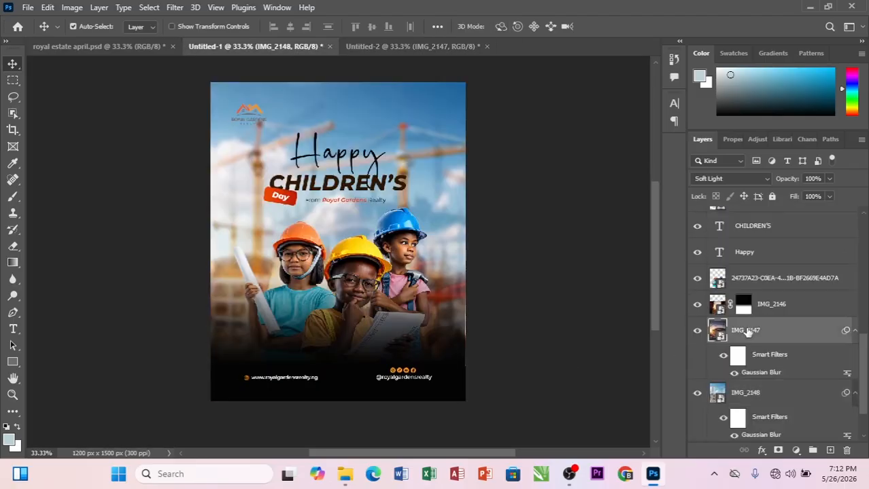
{"action": "left_click", "coordinate": [425, 45]}
{"action": "left_click", "coordinate": [761, 181]}
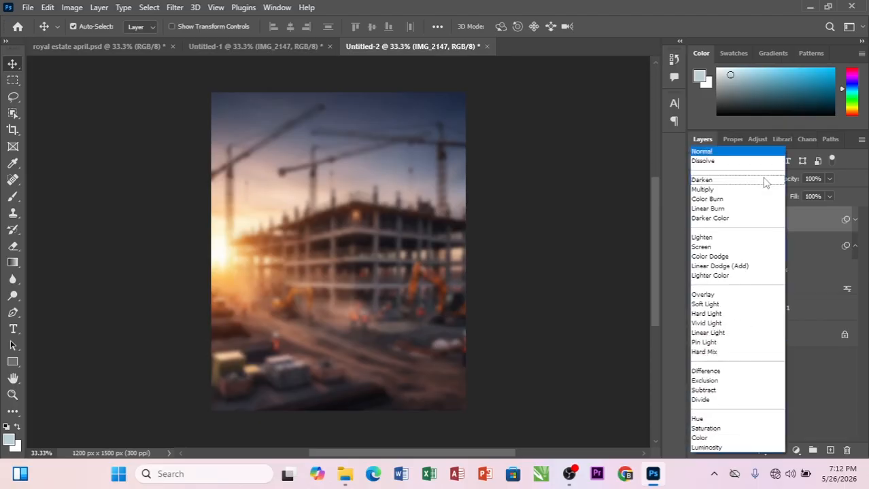
{"action": "left_click", "coordinate": [709, 305]}
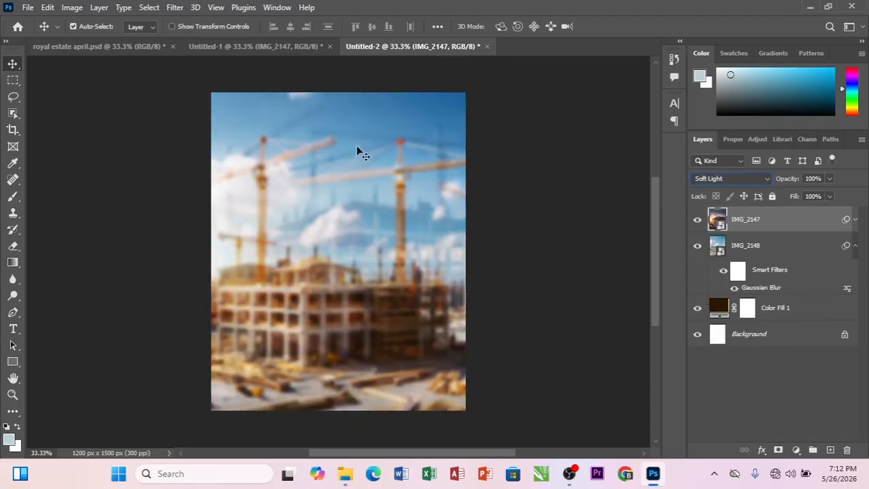
- Place IMG_2146 from the Social Media Flyer folder above IMG_2147 in Untitled-2, scaled to about 35.4% and lowered to about Y 1239 px
{"action": "left_click", "coordinate": [253, 46]}
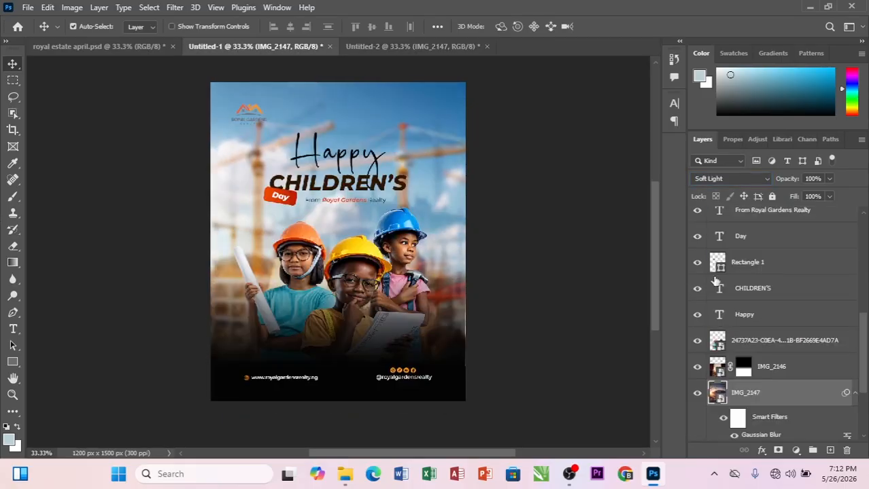
{"action": "left_click", "coordinate": [771, 369]}
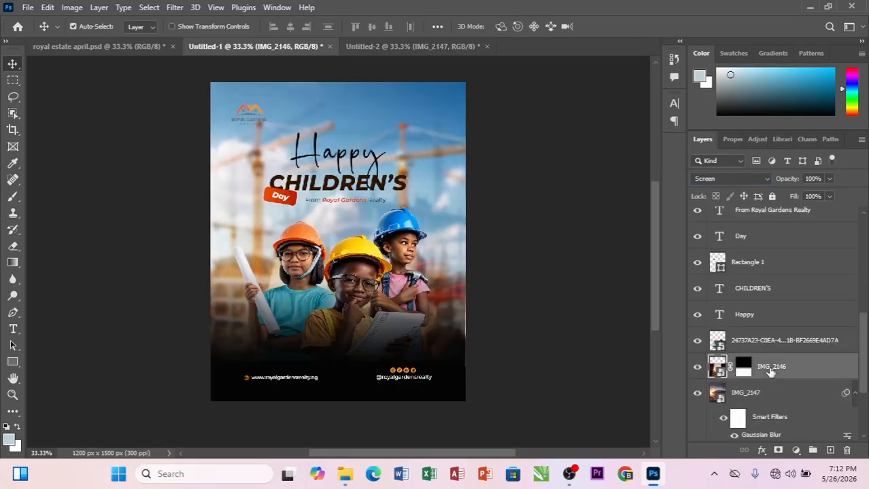
{"action": "left_click", "coordinate": [423, 54]}
{"action": "left_click", "coordinate": [344, 476]}
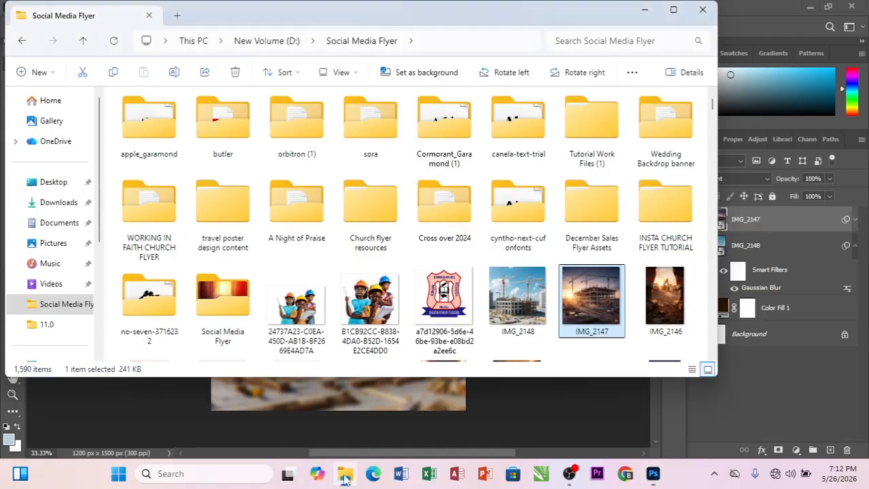
{"action": "left_click_drag", "start_coordinate": [663, 302], "coordinate": [364, 295]}
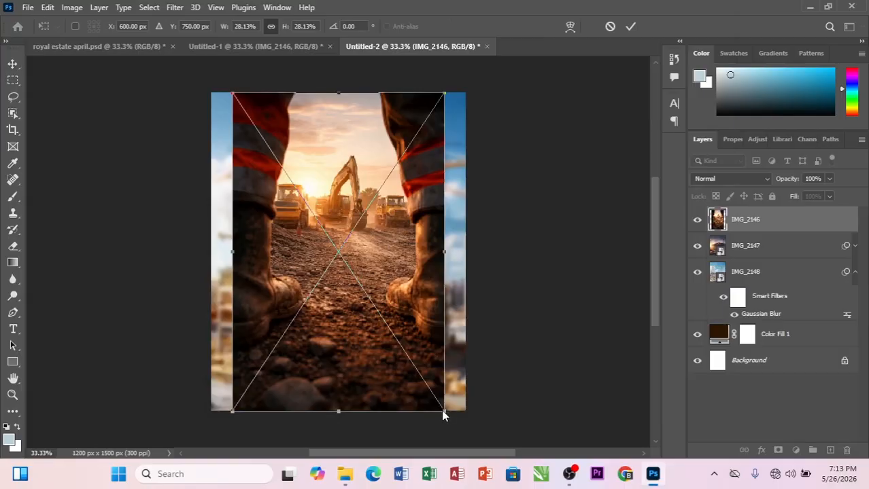
{"action": "left_click_drag", "start_coordinate": [443, 411], "coordinate": [493, 437]}
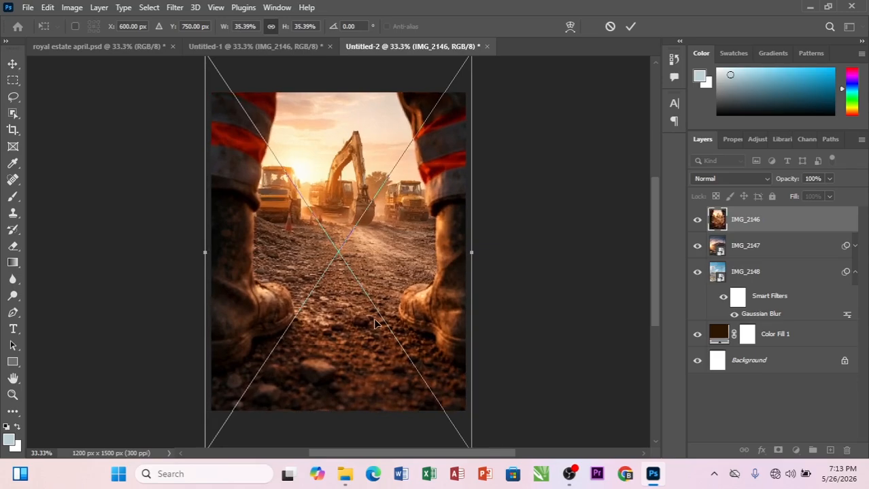
{"action": "left_click_drag", "start_coordinate": [383, 334], "coordinate": [392, 466]}
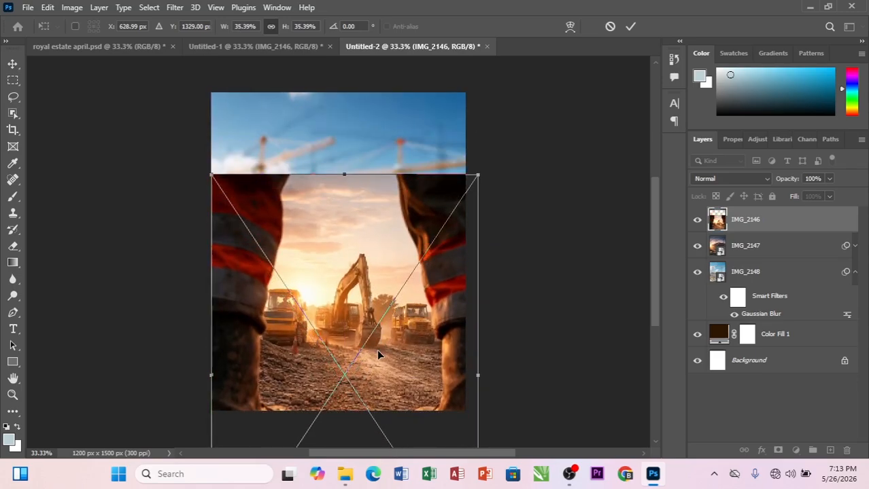
{"action": "left_click_drag", "start_coordinate": [379, 354], "coordinate": [373, 331]}
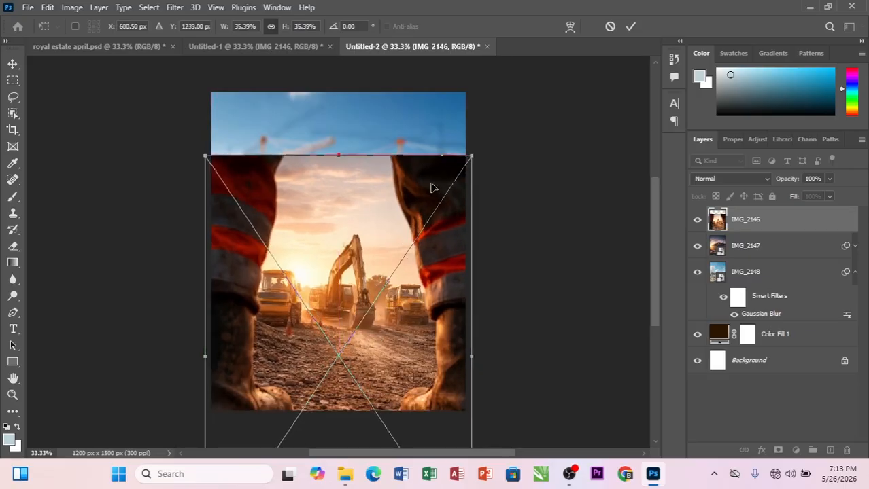
{"action": "key", "text": "Return"}
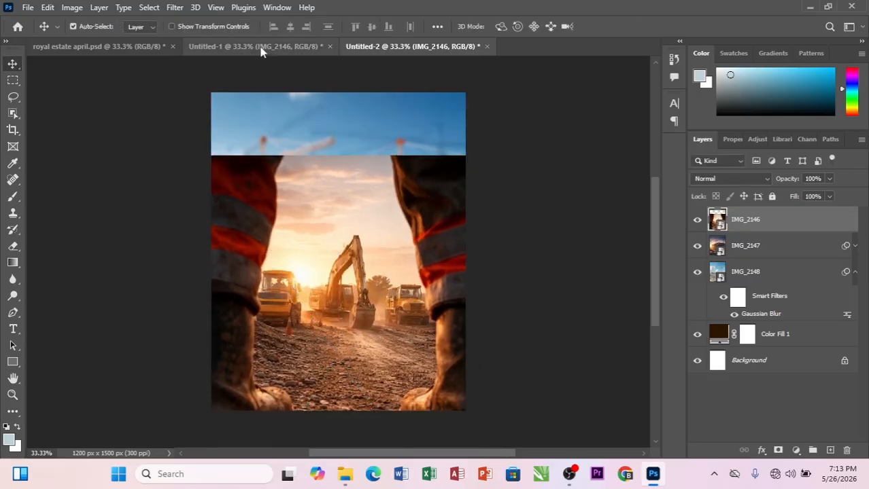
- Compare IMG_2146 with its counterpart in Untitled-1, then scale it to about 34.3% in Untitled-2 and set its blend mode to Screen
{"action": "left_click", "coordinate": [260, 46]}
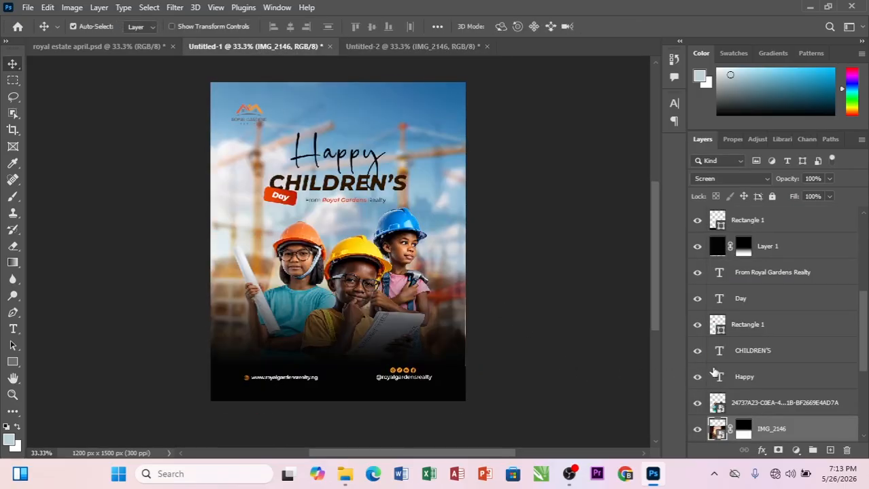
{"action": "left_click_drag", "start_coordinate": [767, 432], "coordinate": [389, 289]}
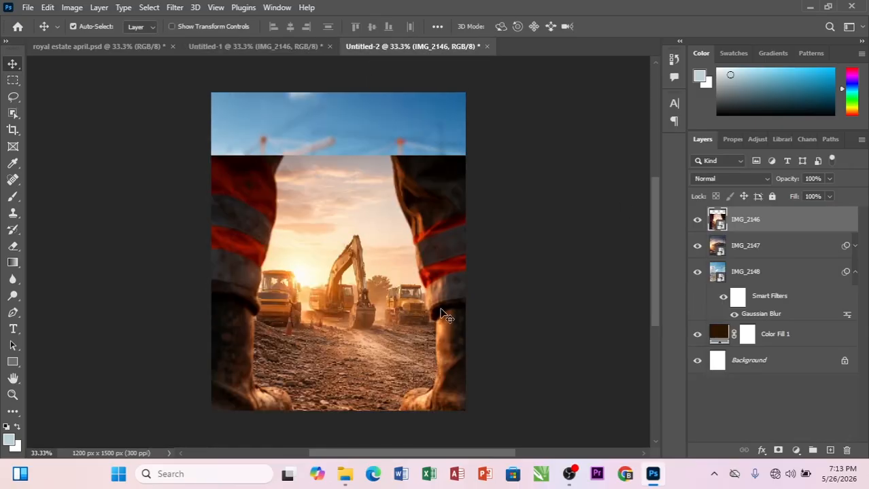
{"action": "left_click", "coordinate": [258, 46]}
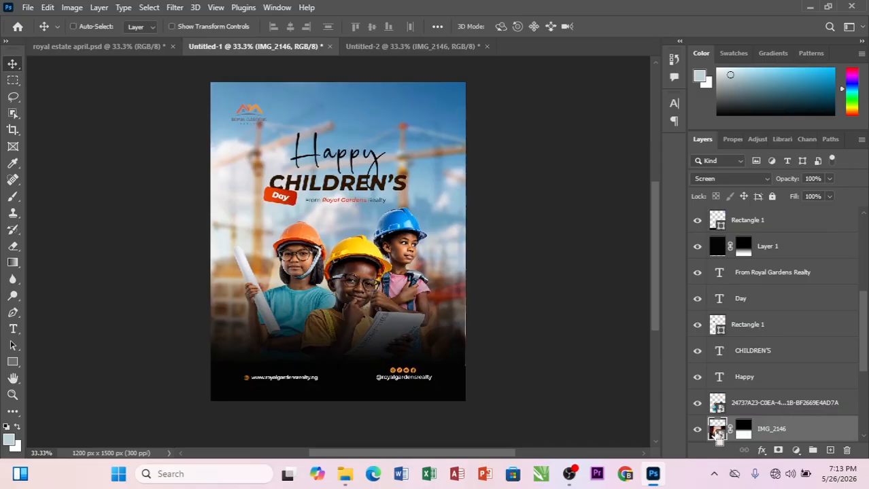
{"action": "key", "text": "ctrl+t"}
{"action": "key", "text": "Return"}
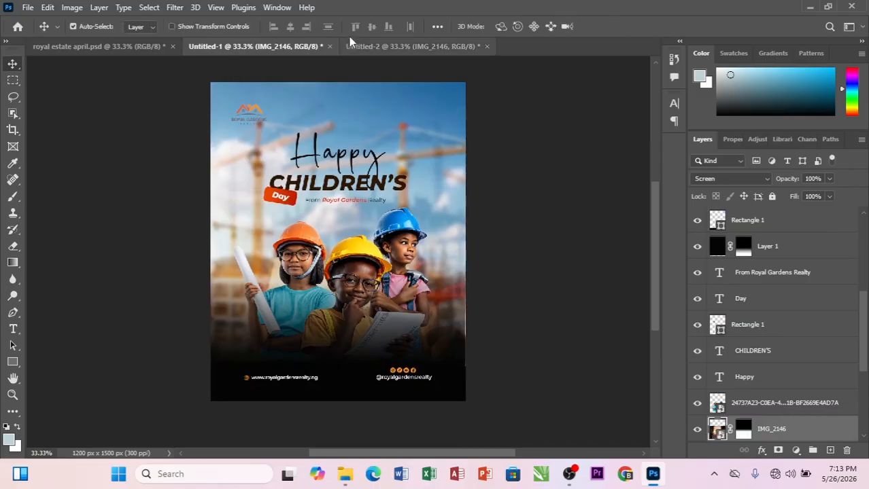
{"action": "left_click", "coordinate": [372, 48]}
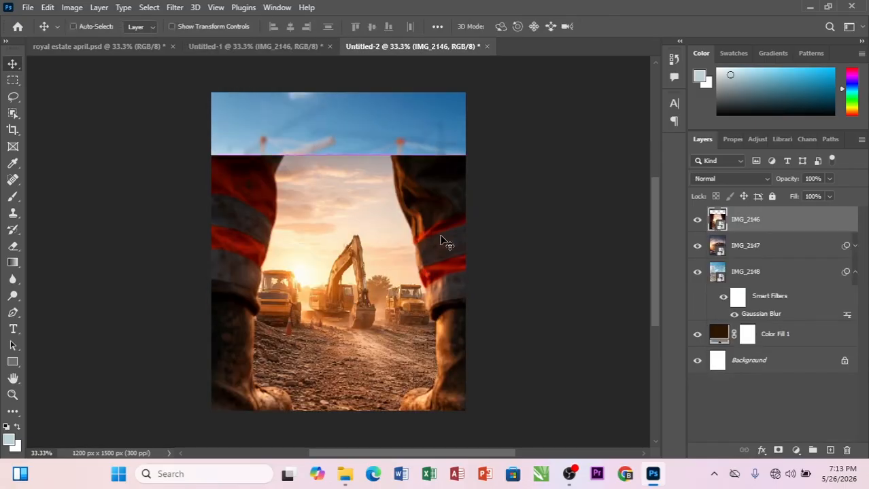
{"action": "key", "text": "ctrl+t"}
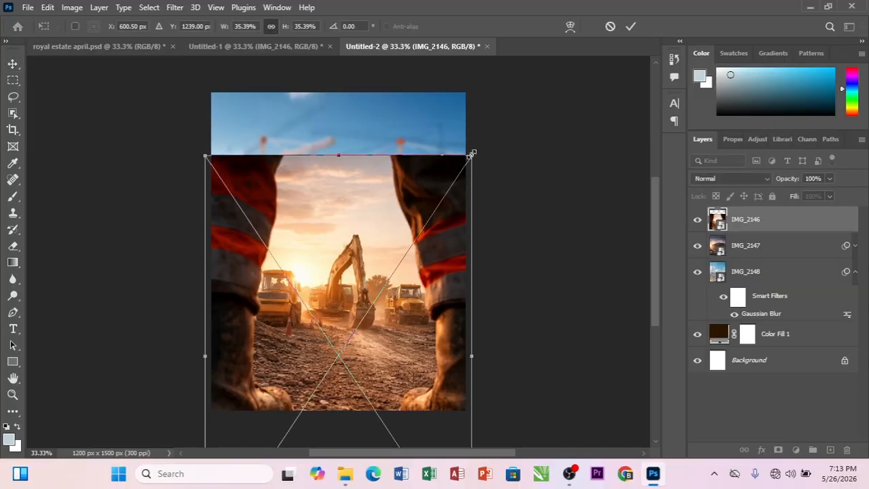
{"action": "left_click_drag", "start_coordinate": [470, 155], "coordinate": [467, 161]}
{"action": "key", "text": "Return"}
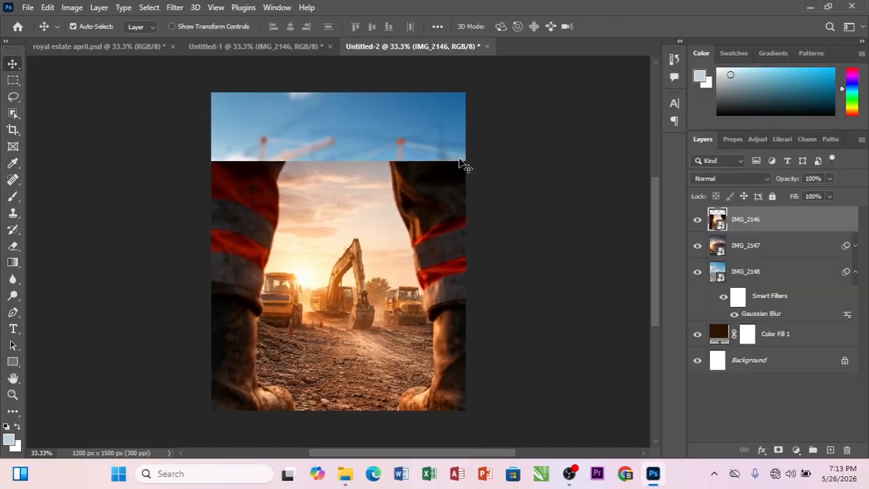
{"action": "left_click", "coordinate": [762, 179]}
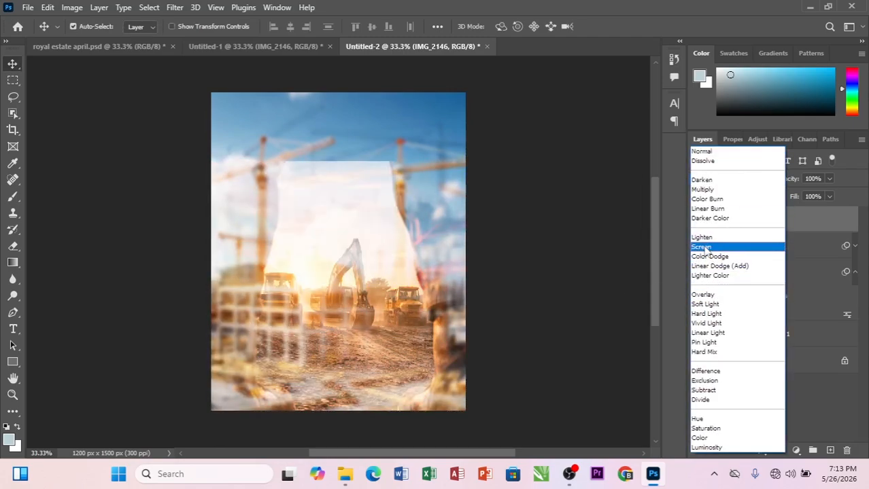
{"action": "left_click", "coordinate": [704, 248]}
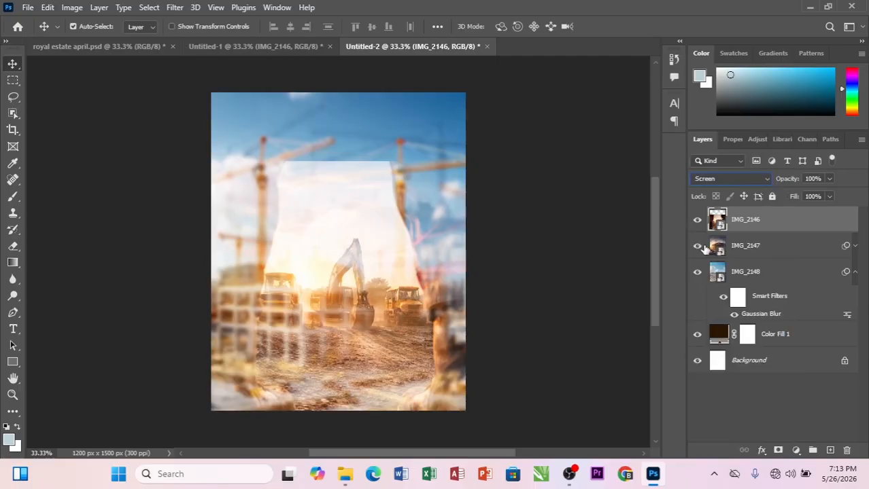
- Check IMG_2146's placement in Untitled-1 and move the layer down in Untitled-2 until its upper edge sits about 40% down the canvas
{"action": "left_click", "coordinate": [239, 46]}
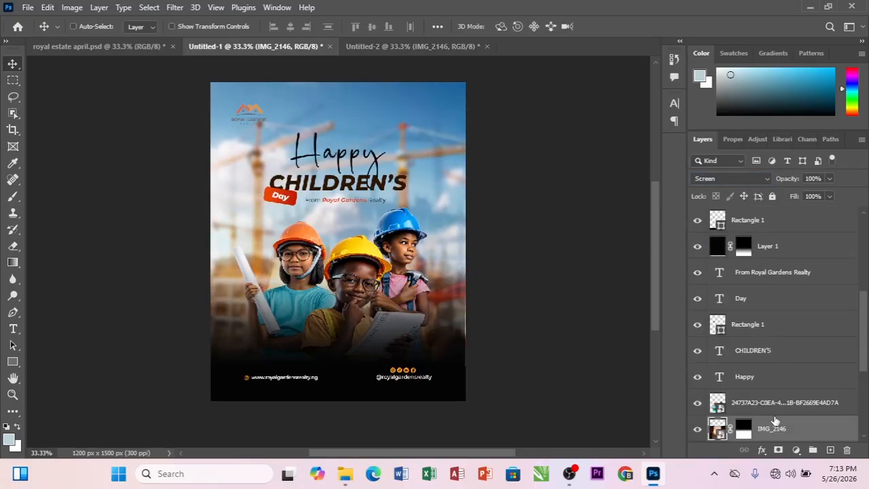
{"action": "key", "text": "ctrl+t"}
{"action": "scroll", "coordinate": [466, 364], "scroll_direction": "down", "scroll_amount": 1}
{"action": "key", "text": "Return"}
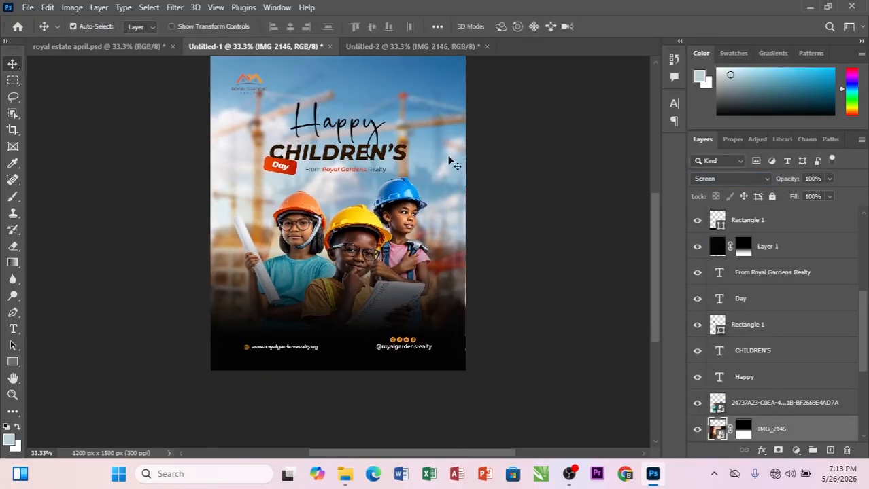
{"action": "left_click", "coordinate": [401, 46]}
{"action": "left_click_drag", "start_coordinate": [346, 155], "coordinate": [356, 221]}
{"action": "left_click_drag", "start_coordinate": [357, 219], "coordinate": [357, 219]}
{"action": "key", "text": "ctrl"}
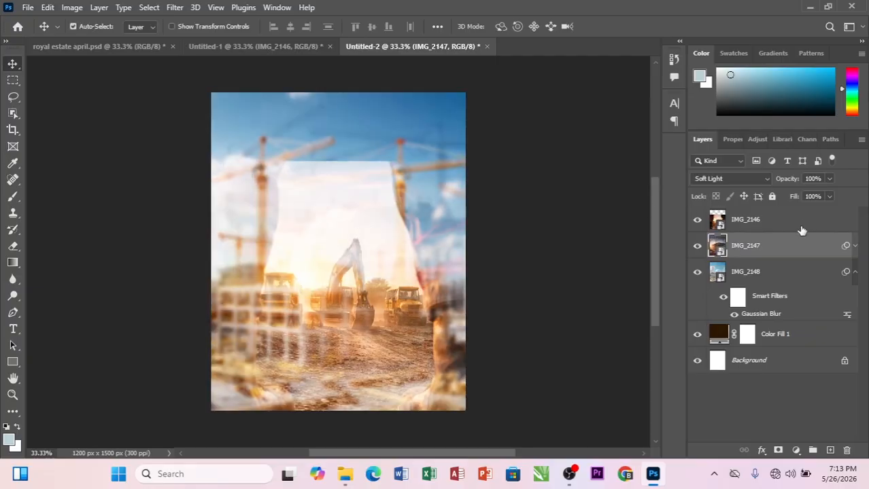
{"action": "left_click", "coordinate": [779, 231]}
{"action": "key", "text": "ctrl+t"}
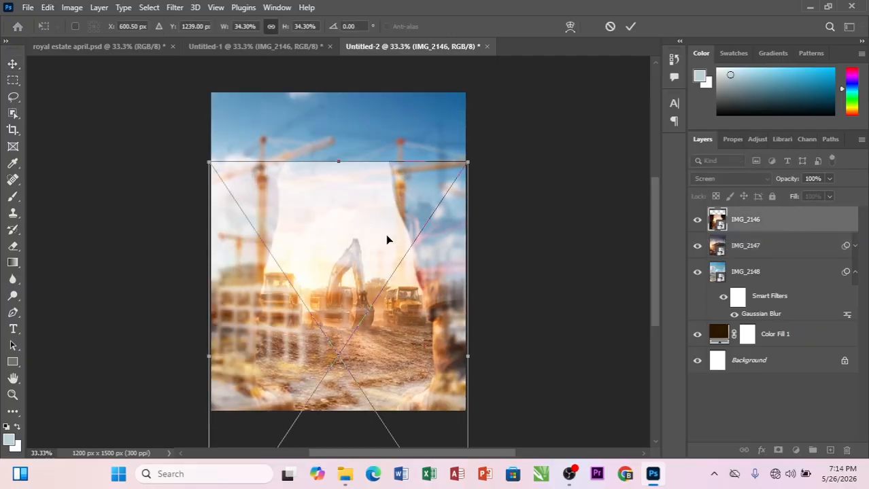
{"action": "left_click_drag", "start_coordinate": [385, 234], "coordinate": [375, 290]}
{"action": "key", "text": "Return"}
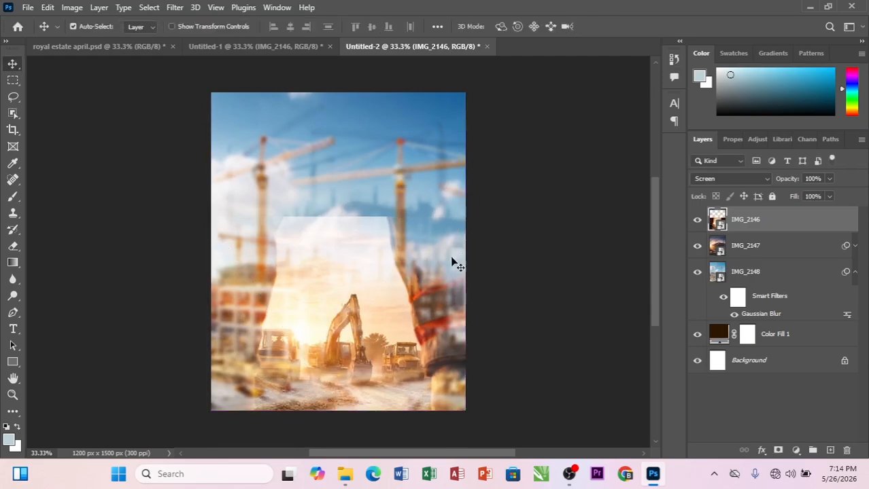
- Add a layer mask to IMG_2146 and paint black with a soft 600 px brush across the image's upper edge to fade it out
{"action": "left_click", "coordinate": [13, 264]}
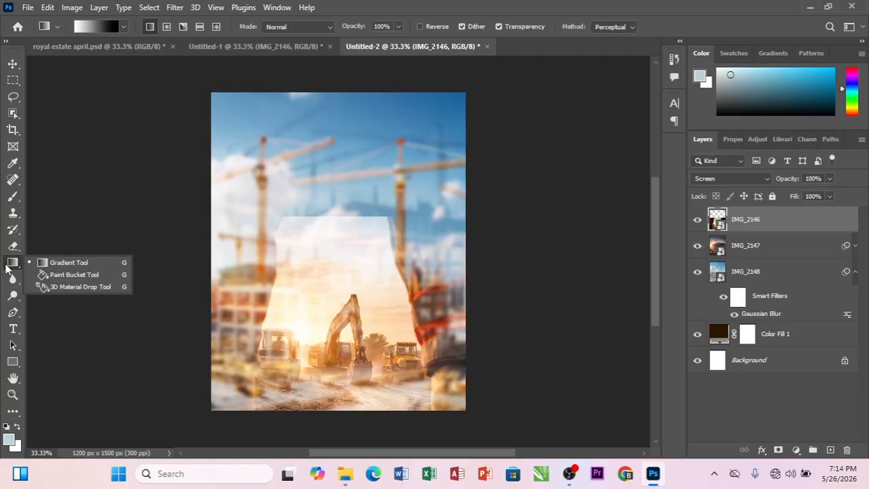
{"action": "left_click", "coordinate": [775, 451]}
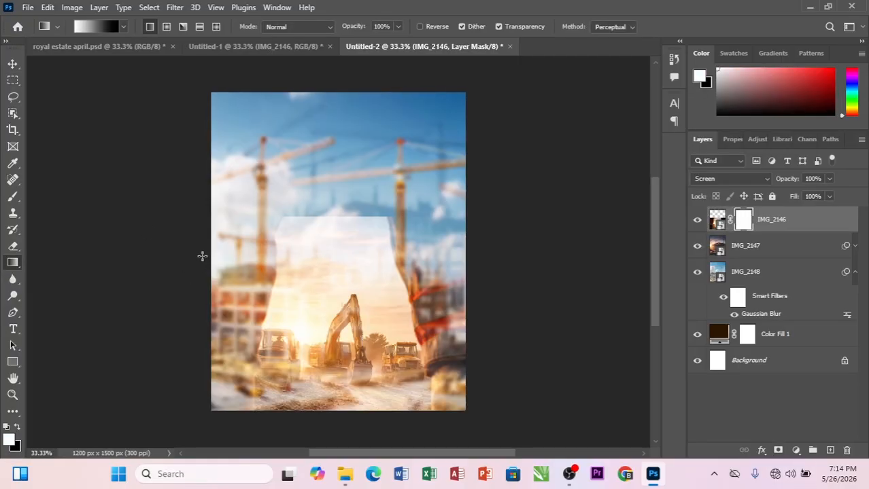
{"action": "key", "text": "b"}
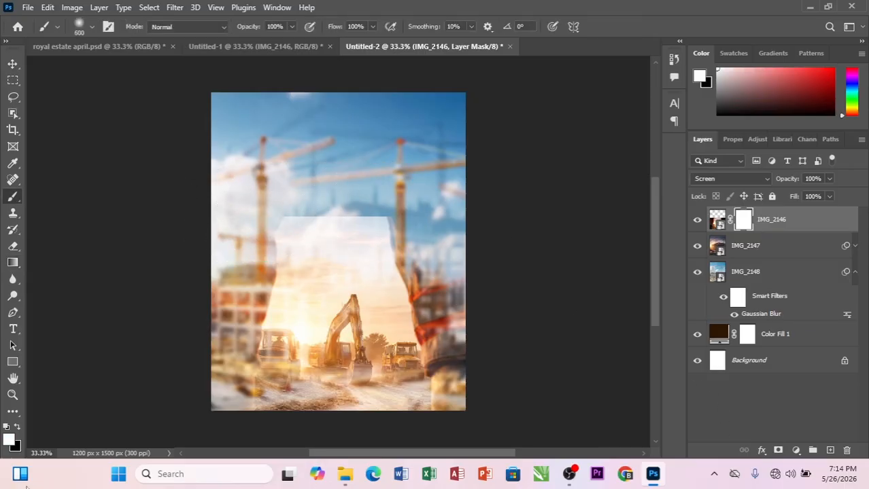
{"action": "left_click", "coordinate": [17, 428]}
{"action": "mouse_move", "coordinate": [193, 204]}
{"action": "left_mouse_down"}
{"action": "mouse_move", "coordinate": [427, 196]}
{"action": "mouse_move", "coordinate": [206, 219]}
{"action": "left_mouse_up"}
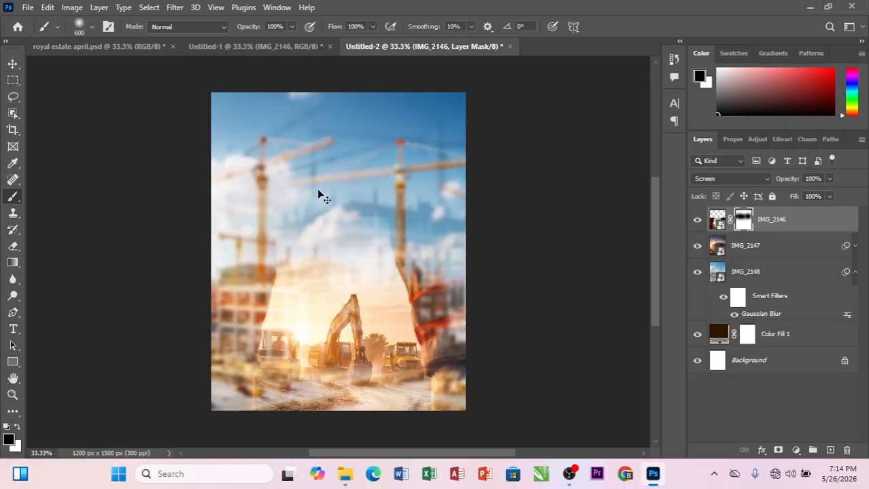
- Undo the brush strokes on IMG_2146's mask and fade the photo's upper edge with a vertical black-to-white linear gradient instead
{"action": "key", "text": "ctrl+z"}
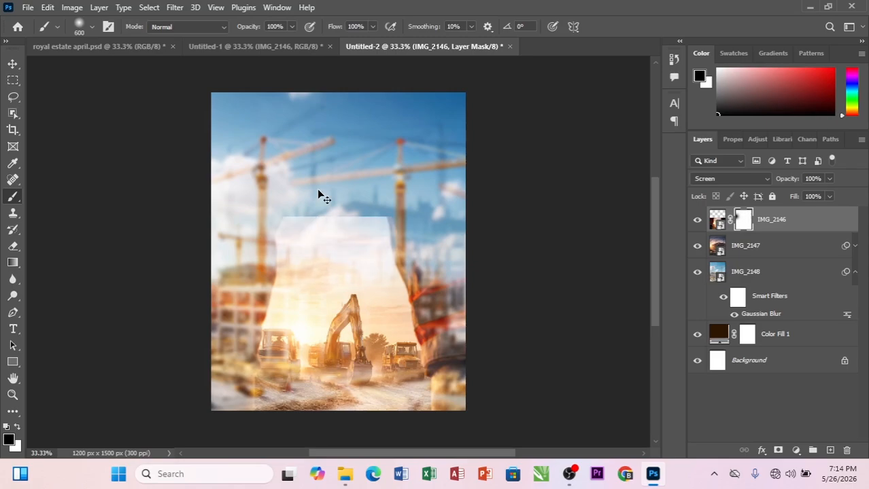
{"action": "left_click", "coordinate": [8, 265]}
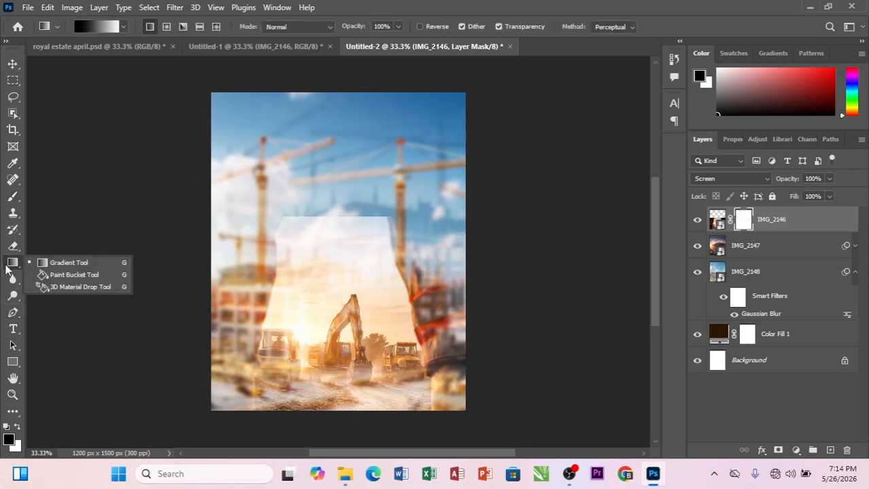
{"action": "left_click", "coordinate": [80, 265]}
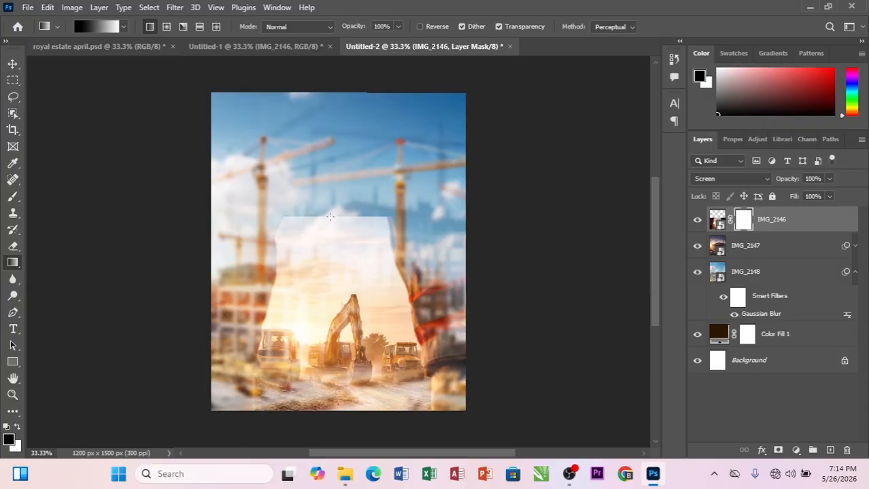
{"action": "left_click_drag", "start_coordinate": [330, 220], "coordinate": [330, 287]}
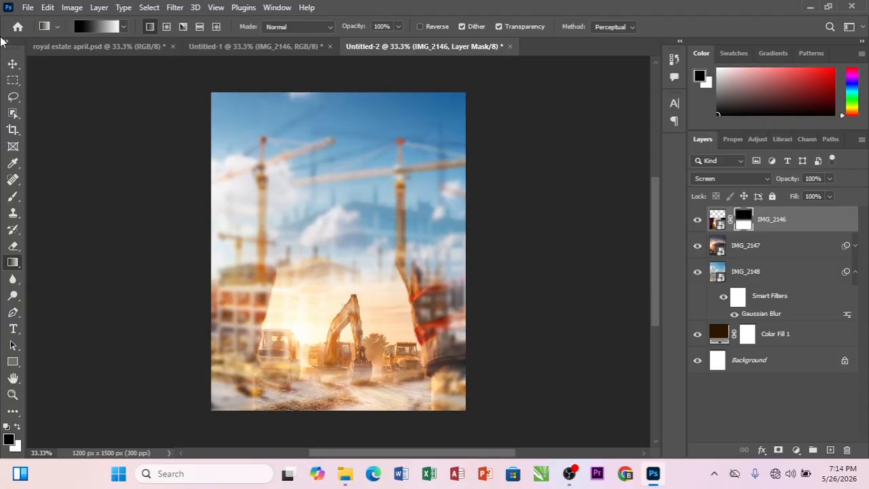
{"action": "left_click", "coordinate": [12, 64]}
- Compare IMG_2146's transform bounds and placement in Untitled-1 with those in Untitled-2
{"action": "left_click", "coordinate": [245, 48]}
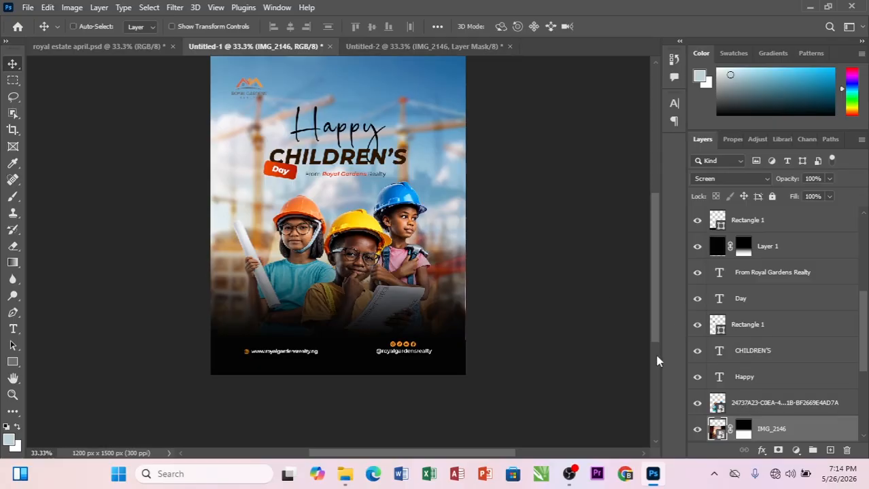
{"action": "key", "text": "ctrl+t"}
{"action": "scroll", "coordinate": [497, 381], "scroll_direction": "down", "scroll_amount": 2}
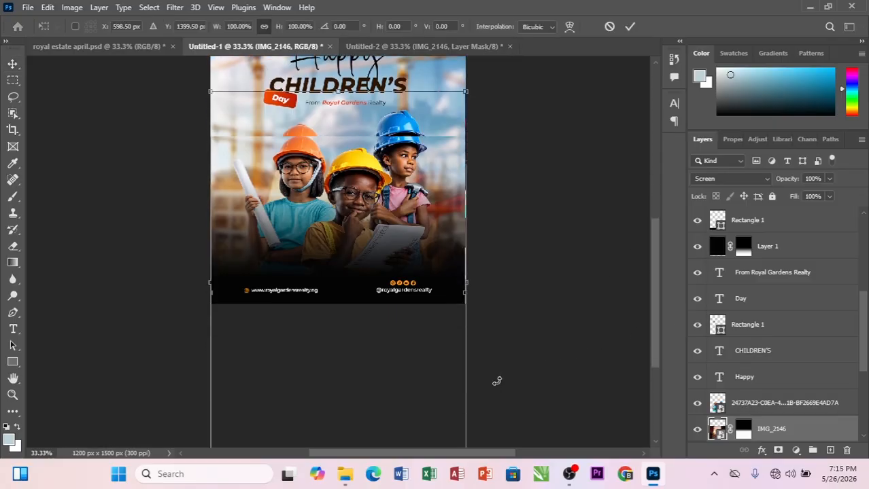
{"action": "scroll", "coordinate": [497, 382], "scroll_direction": "down", "scroll_amount": 3}
{"action": "key", "text": "Return"}
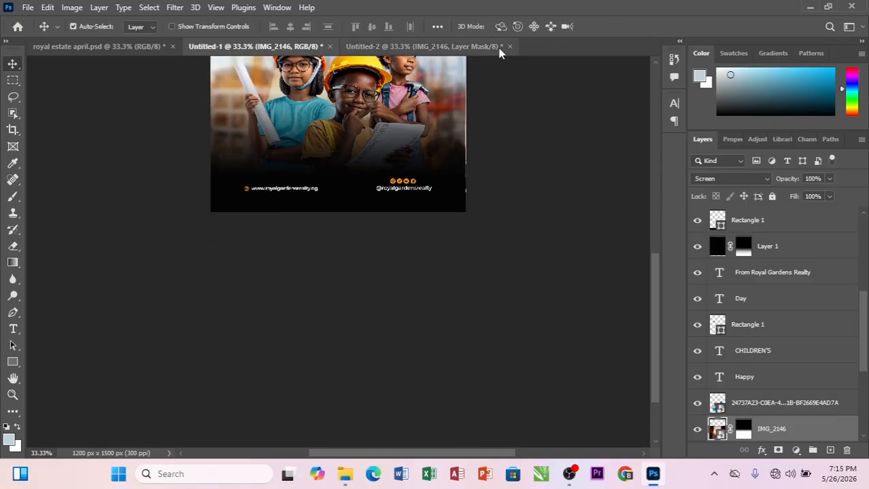
{"action": "left_click", "coordinate": [428, 50]}
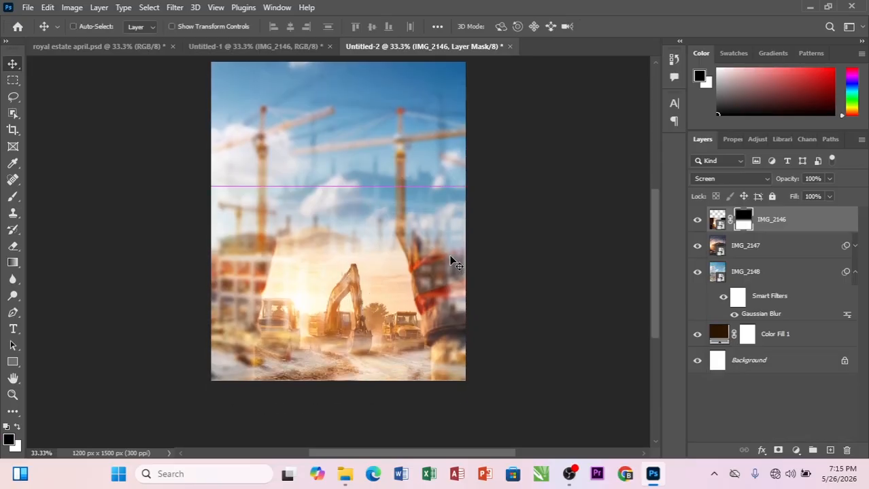
{"action": "key", "text": "ctrl+t"}
{"action": "scroll", "coordinate": [447, 259], "scroll_direction": "down", "scroll_amount": 4}
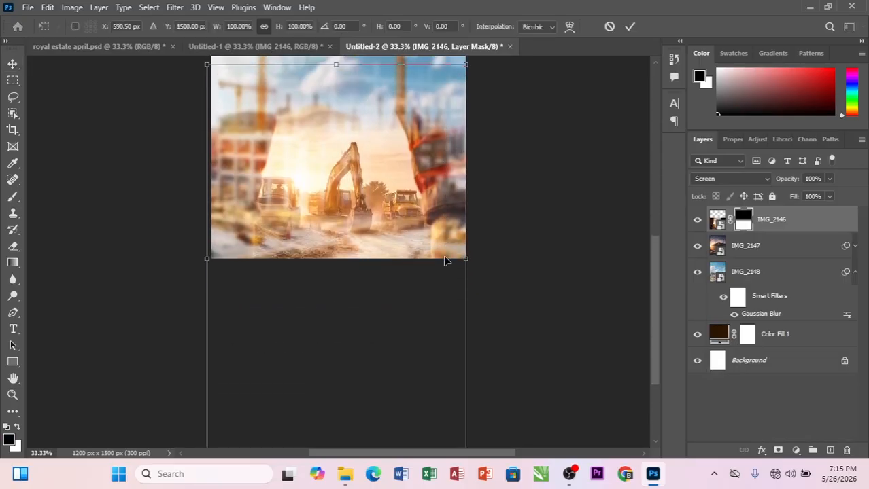
{"action": "scroll", "coordinate": [445, 260], "scroll_direction": "up", "scroll_amount": 3}
{"action": "key", "text": "Return"}
{"action": "scroll", "coordinate": [439, 243], "scroll_direction": "up", "scroll_amount": 1}
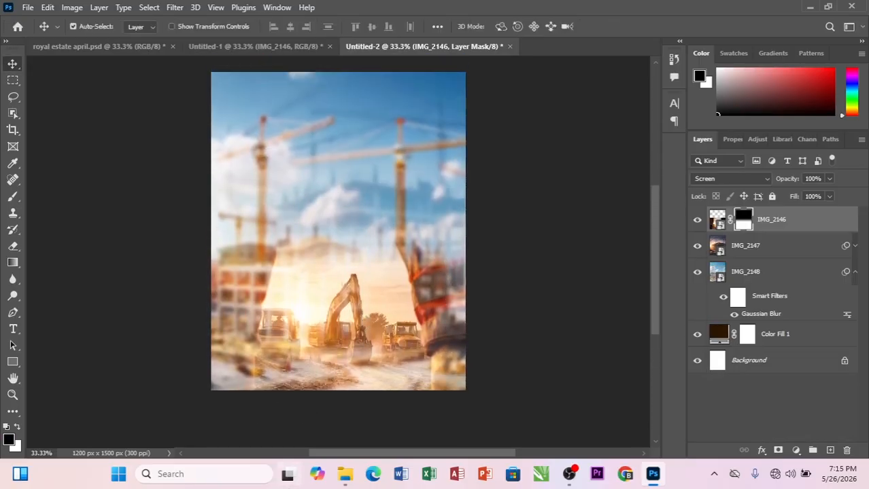
- Copy the cutout of three children in hard hats from Untitled-1 into Untitled-2, centred above the IMG_2146 layer
{"action": "left_click", "coordinate": [254, 46]}
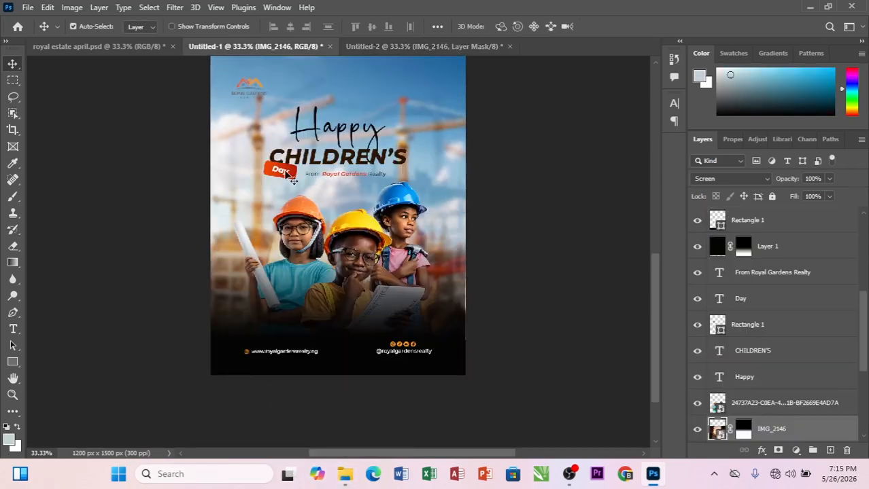
{"action": "left_click", "coordinate": [354, 243]}
{"action": "mouse_move", "coordinate": [353, 243]}
{"action": "left_mouse_down"}
{"action": "mouse_move", "coordinate": [360, 42]}
{"action": "mouse_move", "coordinate": [516, 46]}
{"action": "mouse_move", "coordinate": [348, 271]}
{"action": "mouse_move", "coordinate": [323, 246]}
{"action": "mouse_move", "coordinate": [342, 265]}
{"action": "mouse_move", "coordinate": [356, 241]}
{"action": "mouse_move", "coordinate": [345, 235]}
{"action": "mouse_move", "coordinate": [346, 216]}
{"action": "mouse_move", "coordinate": [346, 239]}
{"action": "left_mouse_up"}
{"action": "left_click", "coordinate": [761, 220]}
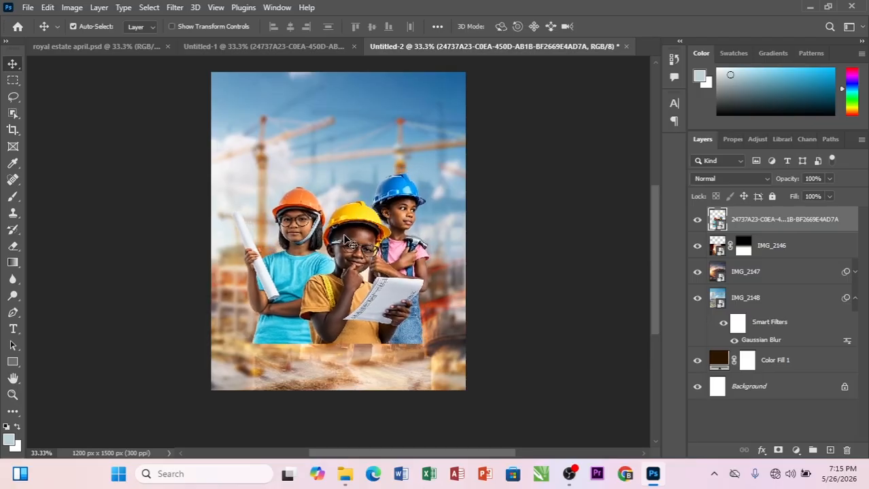
{"action": "key", "text": "ctrl+plus"}
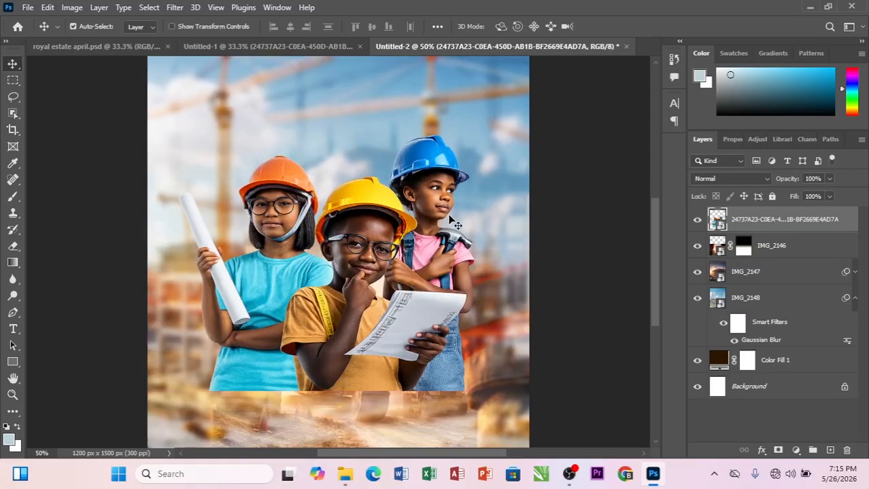
{"action": "scroll", "coordinate": [452, 223], "scroll_direction": "up", "scroll_amount": 3}
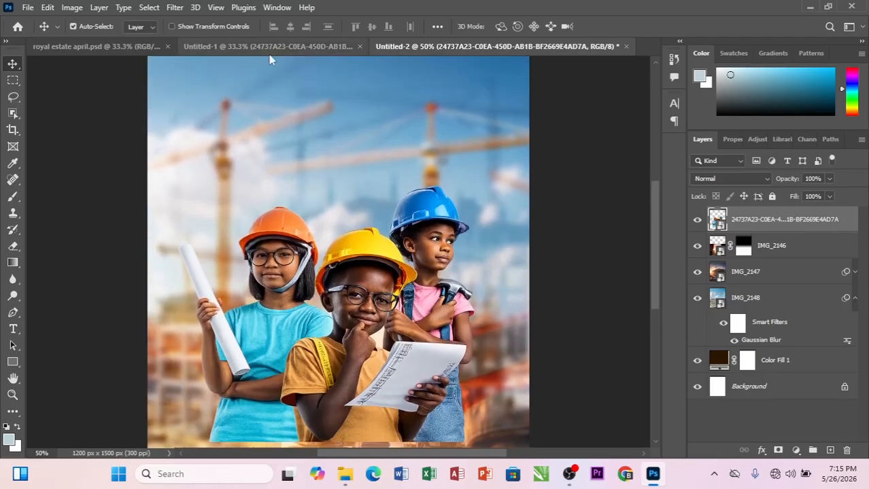
- Copy the "Happy" and "CHILDREN'S" text layers together from Untitled-1 into the upper middle of Untitled-2
{"action": "left_click", "coordinate": [269, 49]}
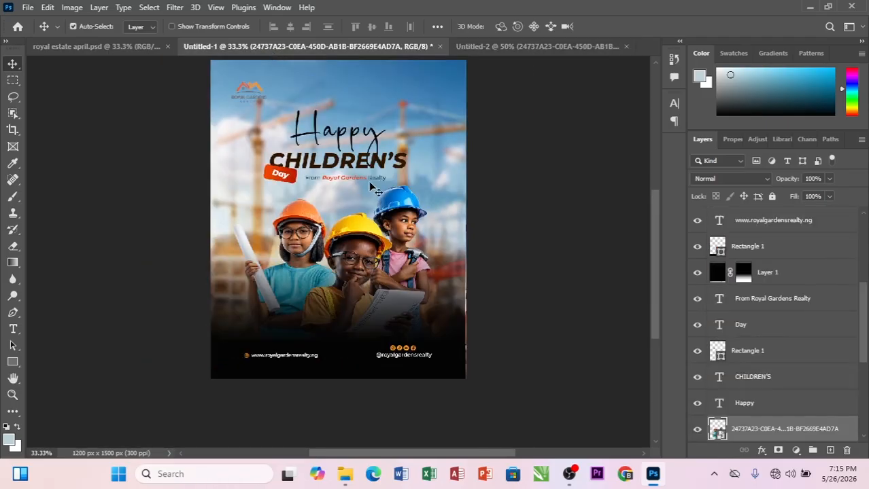
{"action": "left_click", "coordinate": [375, 135]}
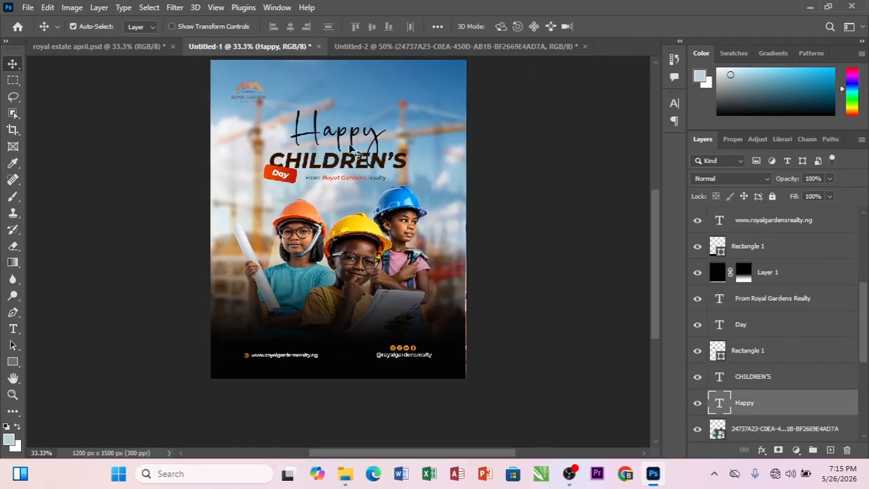
{"action": "left_click", "coordinate": [407, 170], "text": "shift"}
{"action": "left_click_drag", "start_coordinate": [407, 171], "coordinate": [440, 48]}
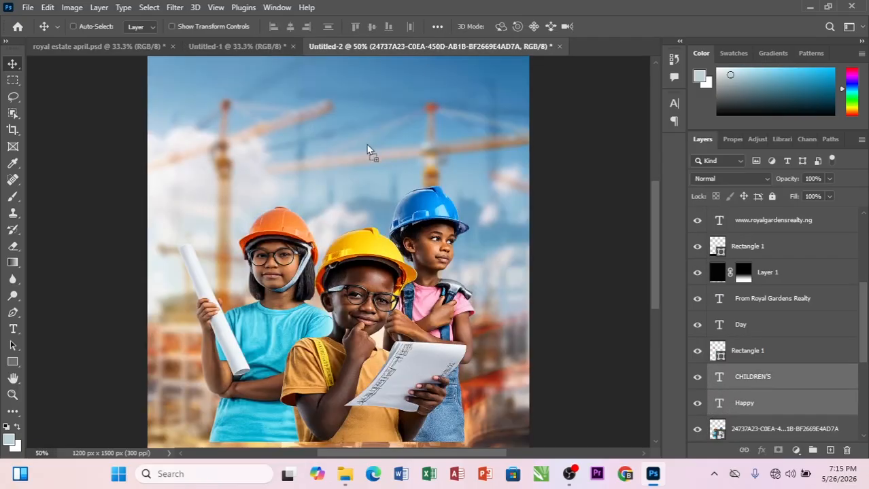
{"action": "left_click_drag", "start_coordinate": [366, 145], "coordinate": [334, 140]}
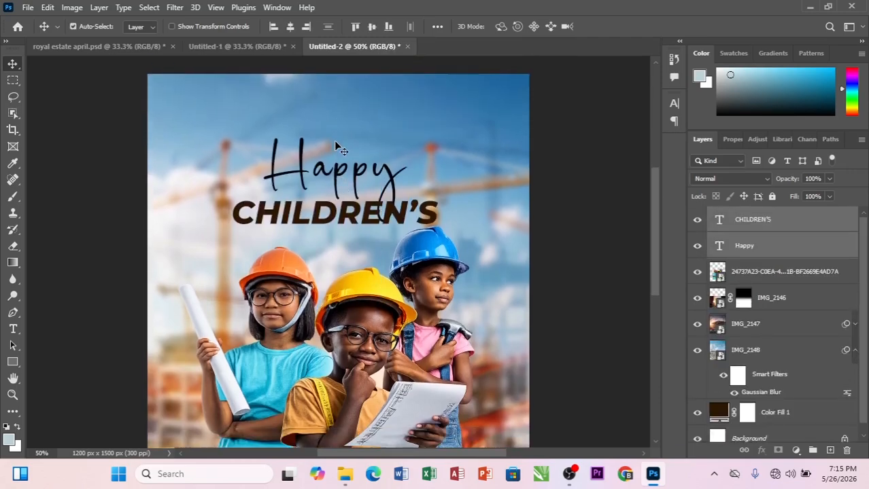
- Move the children cutout down and slightly right below the "CHILDREN'S" text, and check the layout against Untitled-1
{"action": "scroll", "coordinate": [342, 187], "scroll_direction": "down", "scroll_amount": 4}
{"action": "left_click_drag", "start_coordinate": [347, 232], "coordinate": [360, 260]}
{"action": "left_click", "coordinate": [219, 47]}
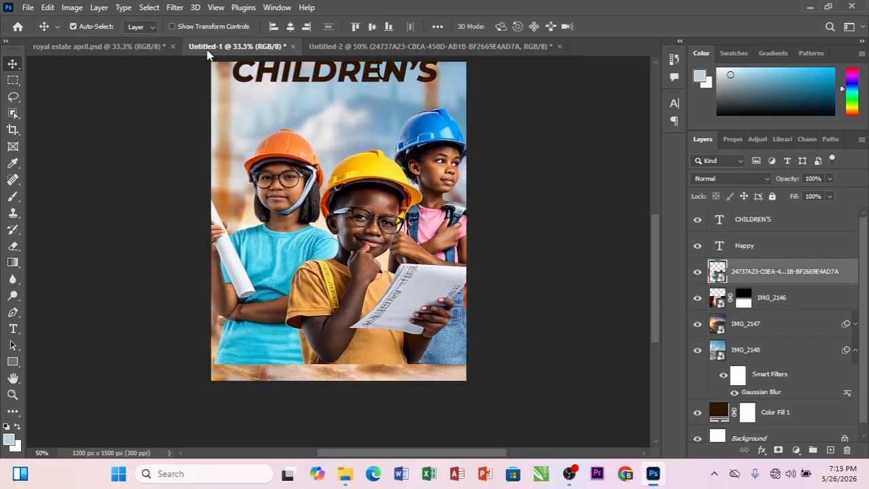
{"action": "left_click", "coordinate": [346, 45]}
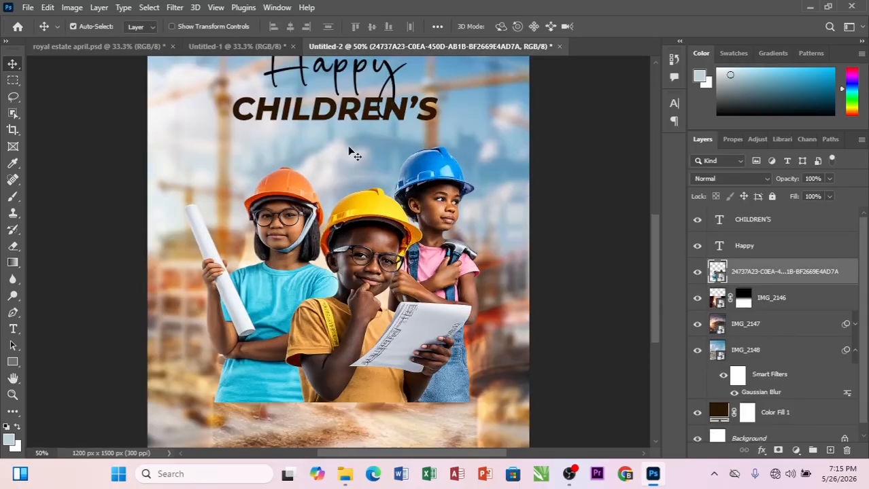
- Select the "Happy" and "CHILDREN'S" text layers together and nudge them slightly down and to the right
{"action": "scroll", "coordinate": [350, 151], "scroll_direction": "up", "scroll_amount": 2}
{"action": "scroll", "coordinate": [348, 146], "scroll_direction": "up", "scroll_amount": 2}
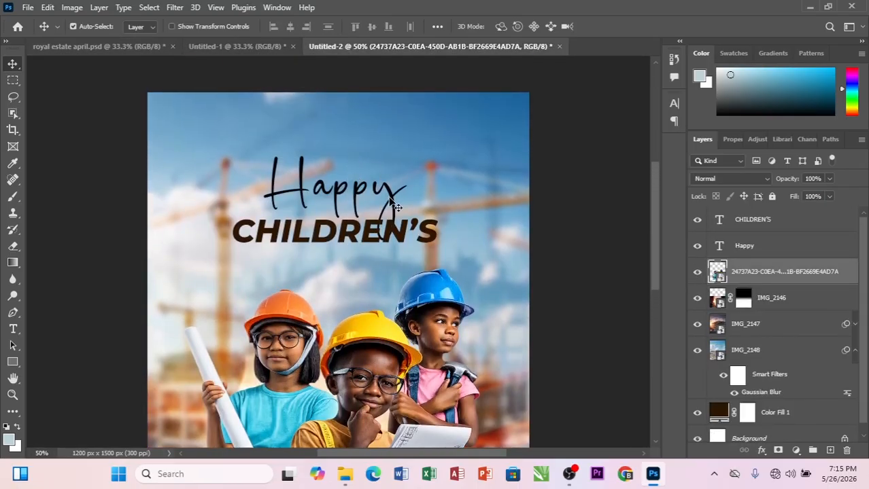
{"action": "left_click", "coordinate": [393, 204]}
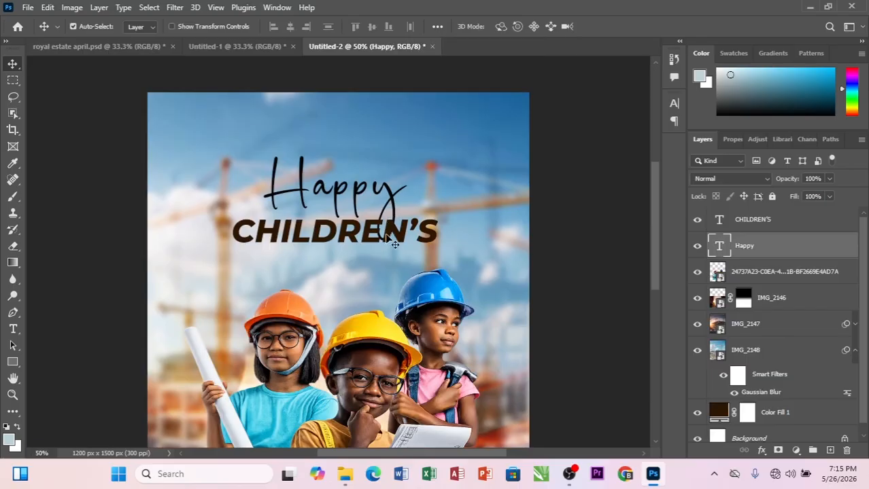
{"action": "left_click", "coordinate": [434, 242], "text": "shift"}
{"action": "key", "text": "Down"}
{"action": "key", "text": "Down"}
{"action": "key", "text": "Down"}
{"action": "key", "text": "Down"}
{"action": "key", "text": "Down"}
{"action": "key", "text": "Down"}
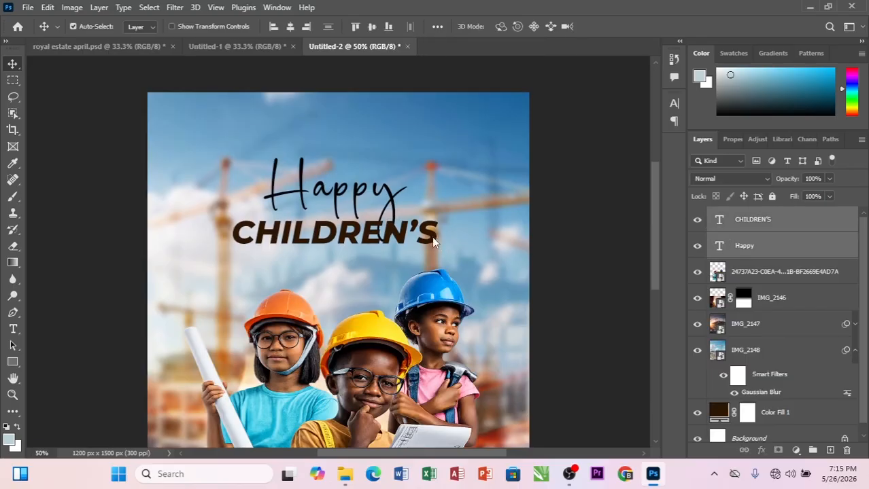
{"action": "key", "text": "Right"}
{"action": "key", "text": "Right"}
{"action": "key", "text": "Right"}
{"action": "key", "text": "Right"}
{"action": "key", "text": "Right"}
{"action": "key", "text": "Right"}
{"action": "key", "text": "Right"}
{"action": "key", "text": "Right"}
{"action": "key", "text": "Right"}
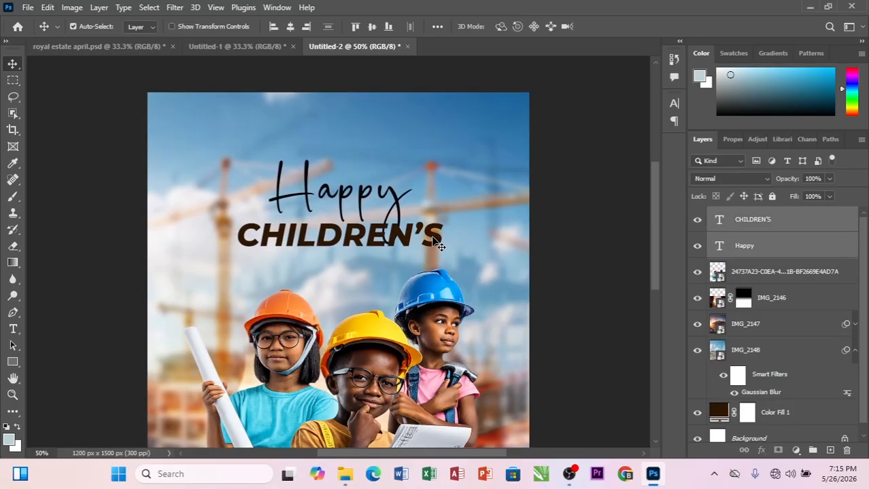
{"action": "key", "text": "Down"}
{"action": "key", "text": "Down"}
{"action": "key", "text": "Down"}
{"action": "key", "text": "Down"}
{"action": "key", "text": "Down"}
{"action": "key", "text": "Down"}
{"action": "key", "text": "Right"}
{"action": "key", "text": "Right"}
{"action": "key", "text": "Right"}
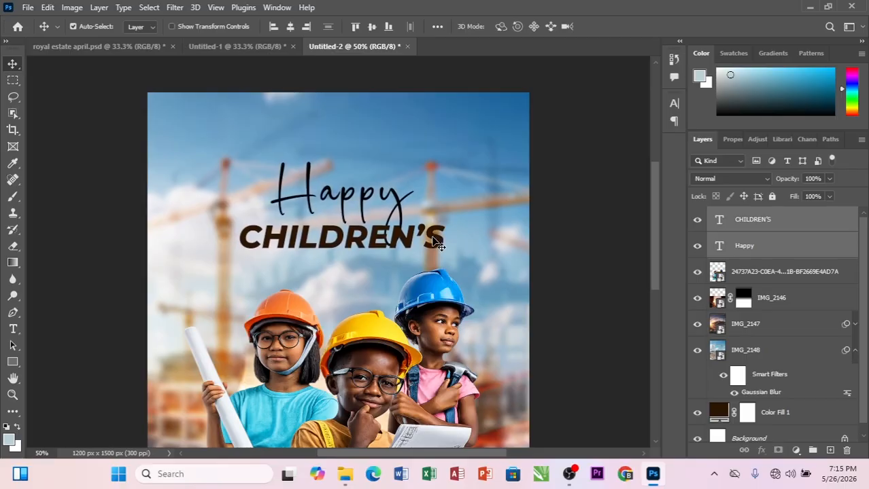
- Check the spacing in Untitled-1, then shift the children cutout in Untitled-2 slightly left and nudge it lower beneath the headline
{"action": "left_click", "coordinate": [229, 45]}
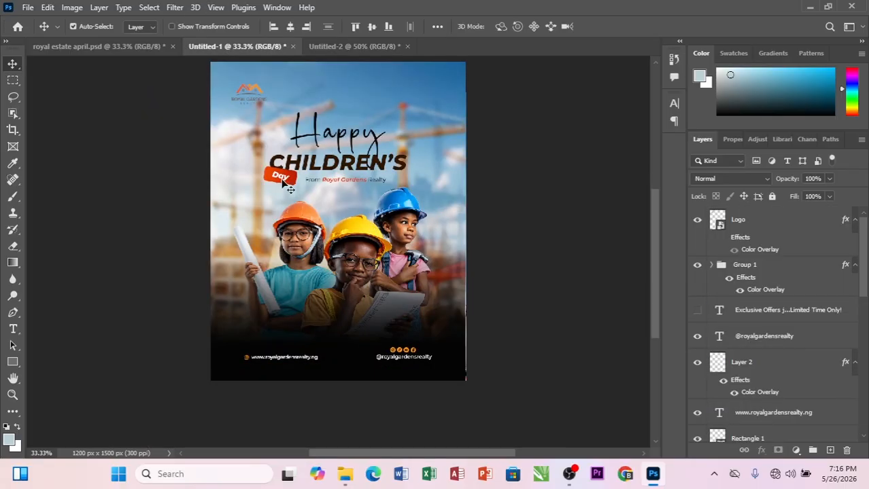
{"action": "left_click", "coordinate": [370, 46]}
{"action": "scroll", "coordinate": [374, 237], "scroll_direction": "down", "scroll_amount": 5}
{"action": "left_click_drag", "start_coordinate": [367, 220], "coordinate": [360, 213]}
{"action": "key", "text": "Down"}
{"action": "key", "text": "Down"}
{"action": "key", "text": "Down"}
{"action": "key", "text": "Down"}
{"action": "key", "text": "Down"}
{"action": "key", "text": "Down"}
{"action": "key", "text": "Down"}
{"action": "key", "text": "Down"}
{"action": "key", "text": "Down"}
{"action": "key", "text": "Down"}
{"action": "key", "text": "Down"}
{"action": "key", "text": "Down"}
{"action": "key", "text": "Down"}
{"action": "key", "text": "Down"}
{"action": "key", "text": "Down"}
{"action": "key", "text": "Down"}
{"action": "key", "text": "Down"}
{"action": "key", "text": "Down"}
{"action": "key", "text": "Down"}
{"action": "key", "text": "Down"}
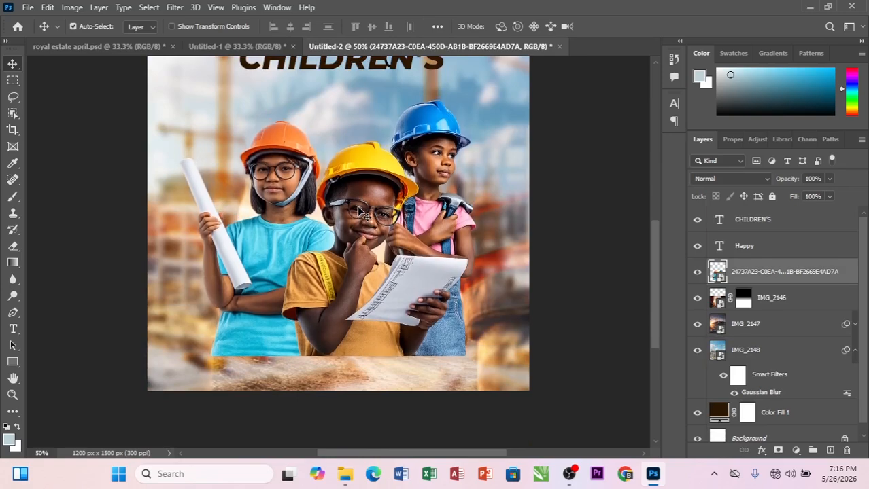
{"action": "scroll", "coordinate": [407, 127], "scroll_direction": "up", "scroll_amount": 4}
{"action": "scroll", "coordinate": [402, 131], "scroll_direction": "up", "scroll_amount": 2}
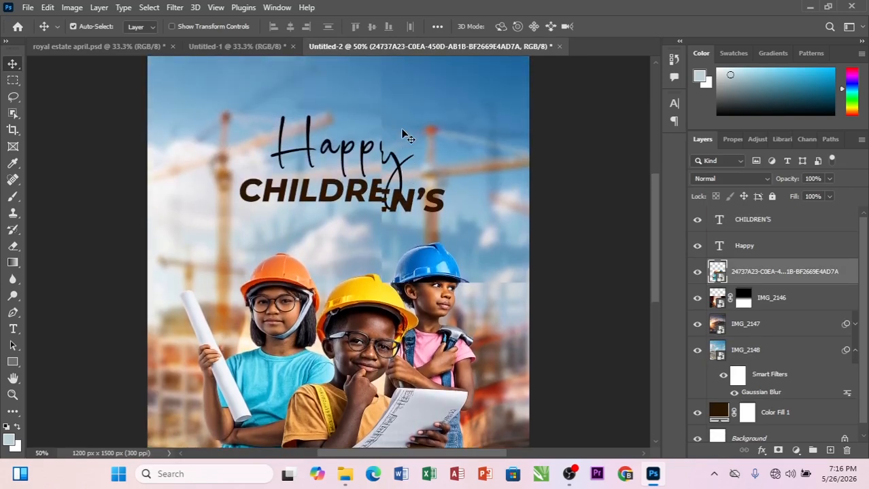
- Draw a rectangle about 143 by 63 px under the first letters of "CHILDREN'S" and remove its stroke
{"action": "scroll", "coordinate": [407, 138], "scroll_direction": "down", "scroll_amount": 2}
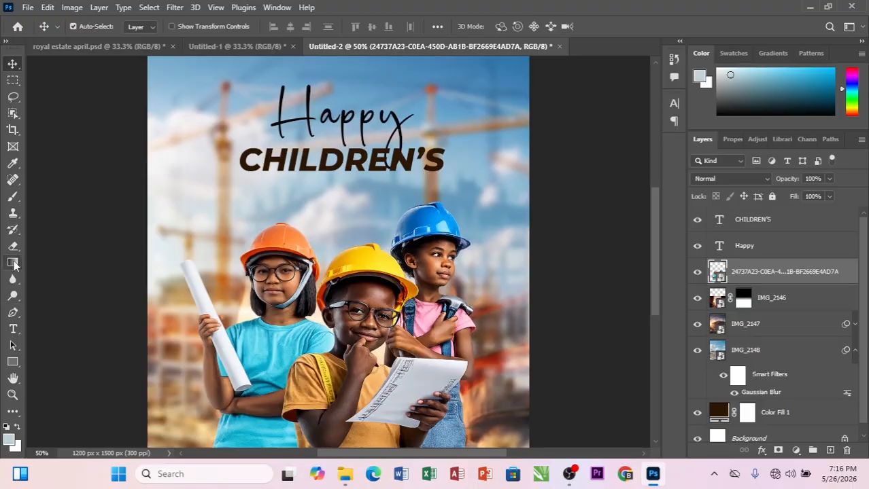
{"action": "left_click", "coordinate": [17, 364]}
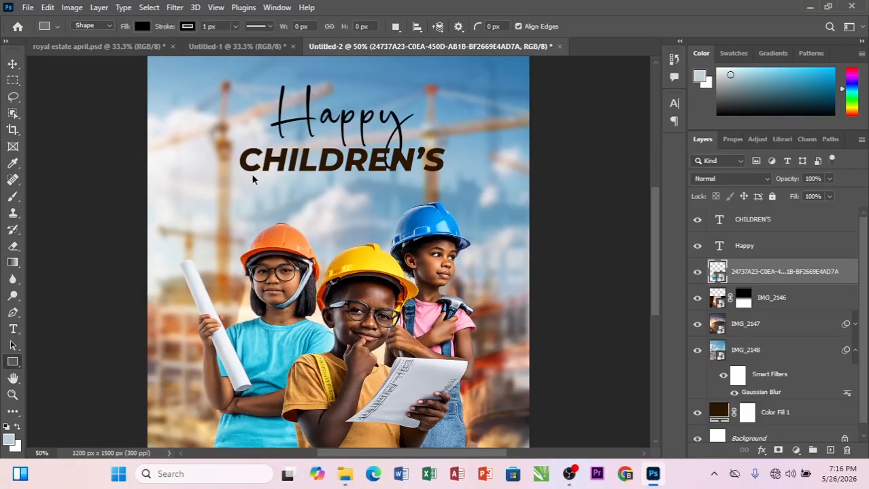
{"action": "key", "text": "ctrl+plus"}
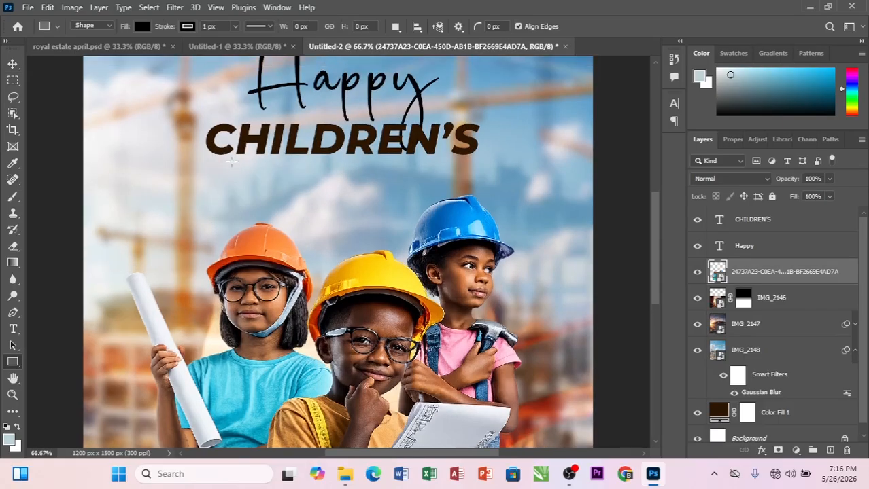
{"action": "left_click_drag", "start_coordinate": [209, 150], "coordinate": [270, 177]}
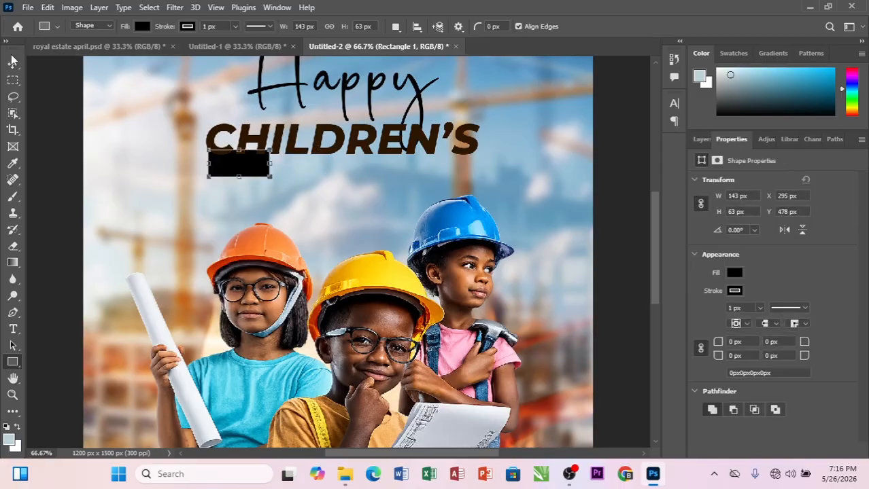
{"action": "left_click", "coordinate": [188, 26]}
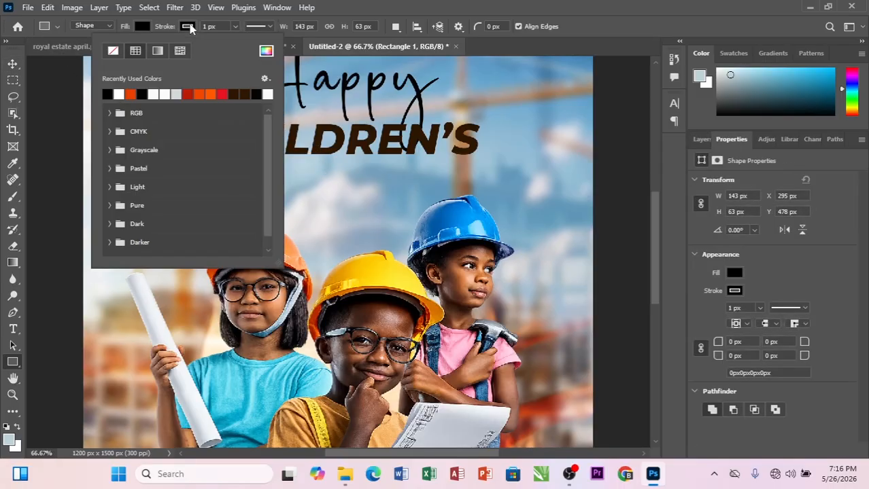
{"action": "left_click", "coordinate": [113, 52]}
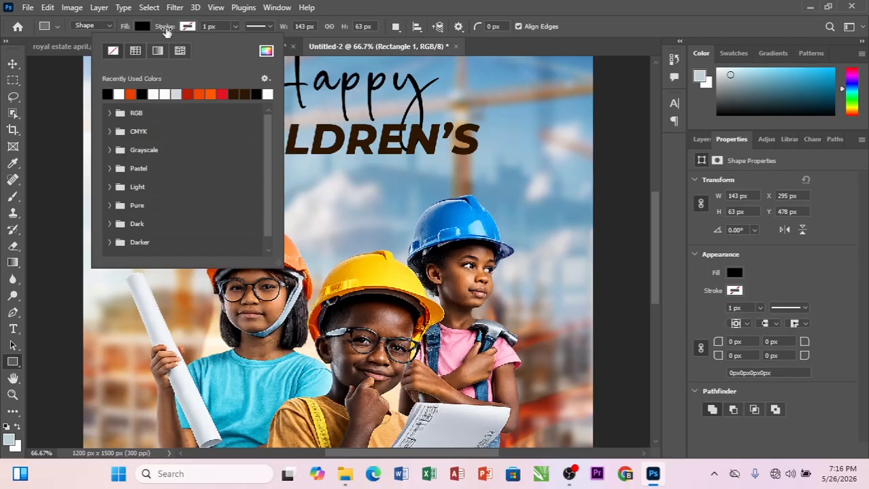
- Switch the rectangle's fill to a linear gradient and set its first color stop to orange fc6b04
{"action": "left_click", "coordinate": [142, 27]}
{"action": "left_click", "coordinate": [141, 26]}
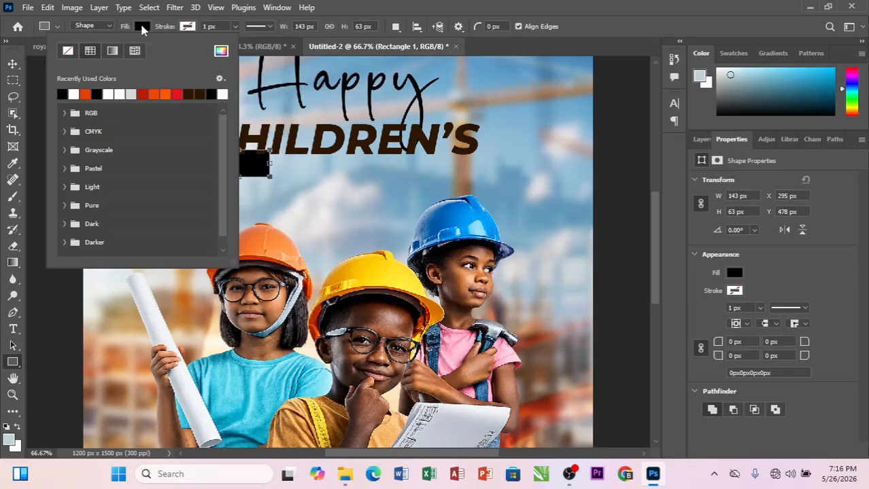
{"action": "left_click", "coordinate": [111, 51]}
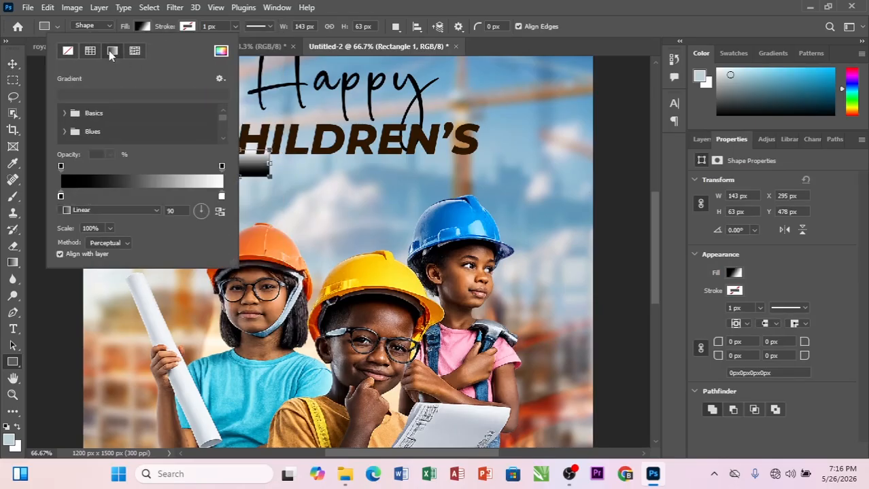
{"action": "double_click", "coordinate": [60, 196]}
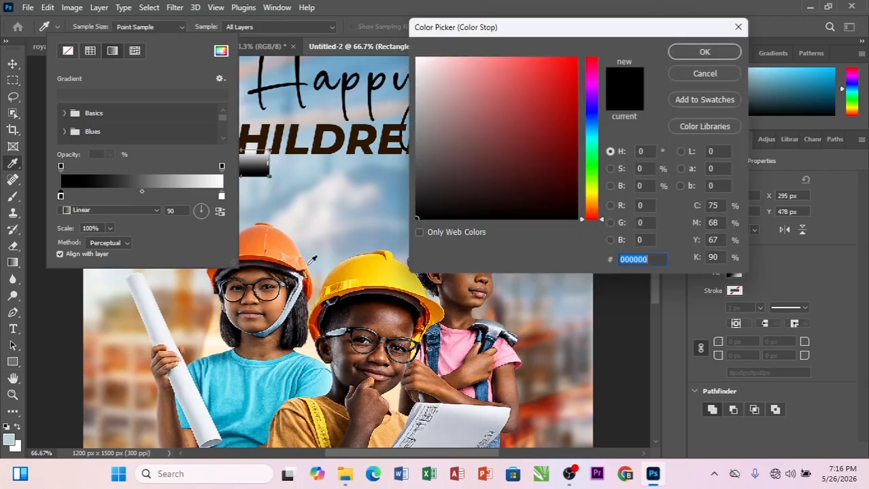
{"action": "left_click", "coordinate": [296, 256]}
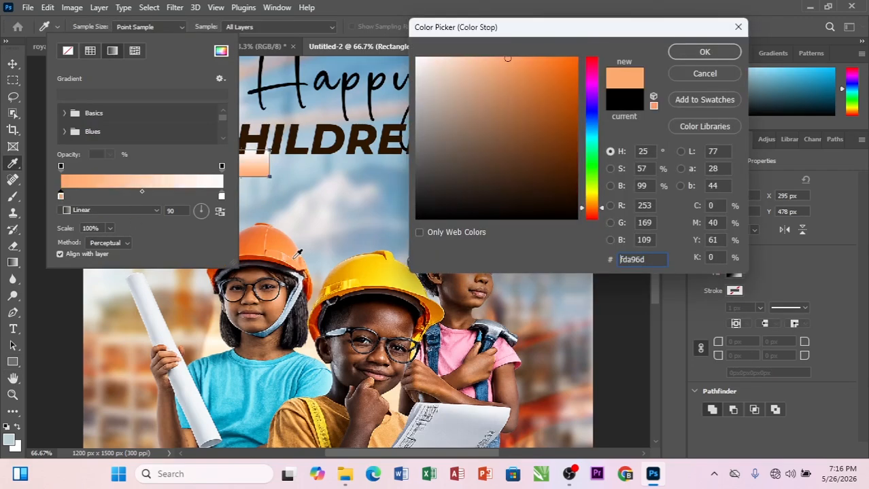
{"action": "left_click", "coordinate": [575, 58]}
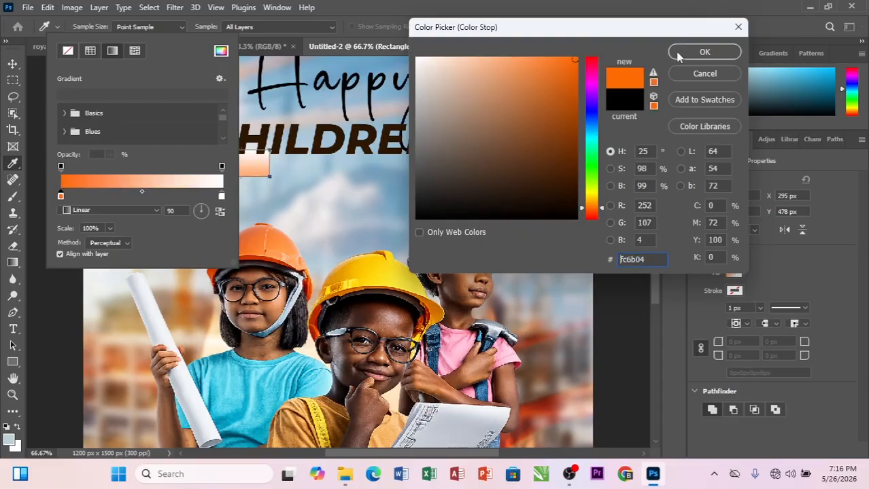
{"action": "left_click", "coordinate": [704, 52]}
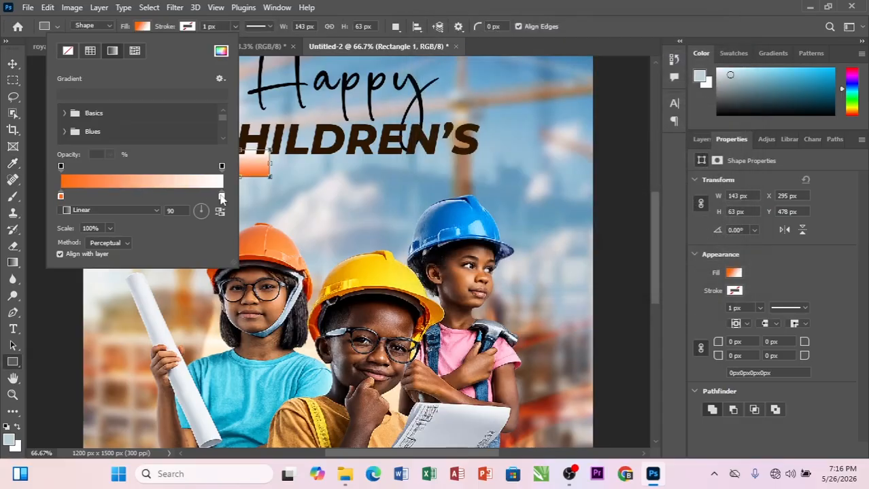
- Set the gradient's end color stop to the dark orange-red c82b00, sampled from the orange helmet
{"action": "double_click", "coordinate": [222, 197]}
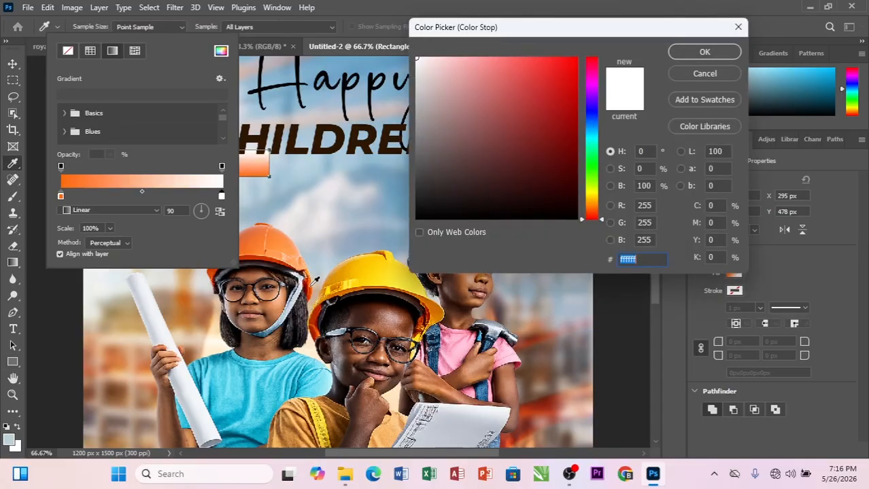
{"action": "left_click", "coordinate": [311, 287]}
{"action": "left_click", "coordinate": [310, 292]}
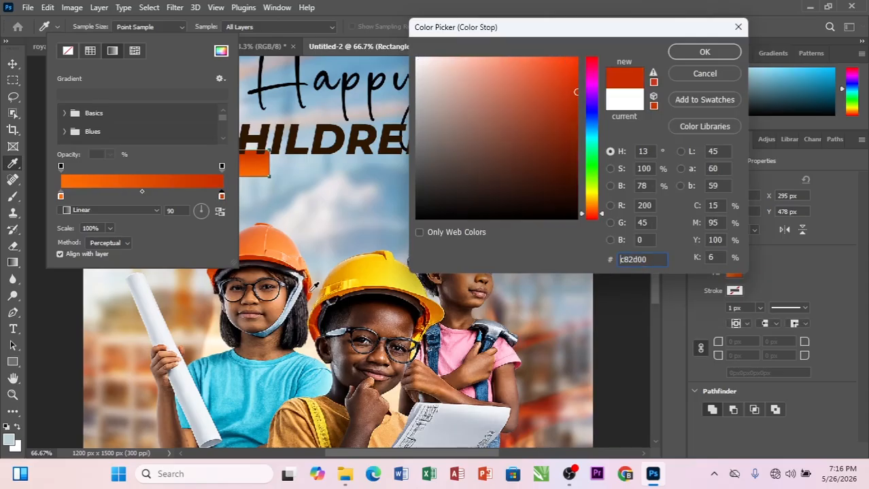
{"action": "left_click", "coordinate": [311, 288]}
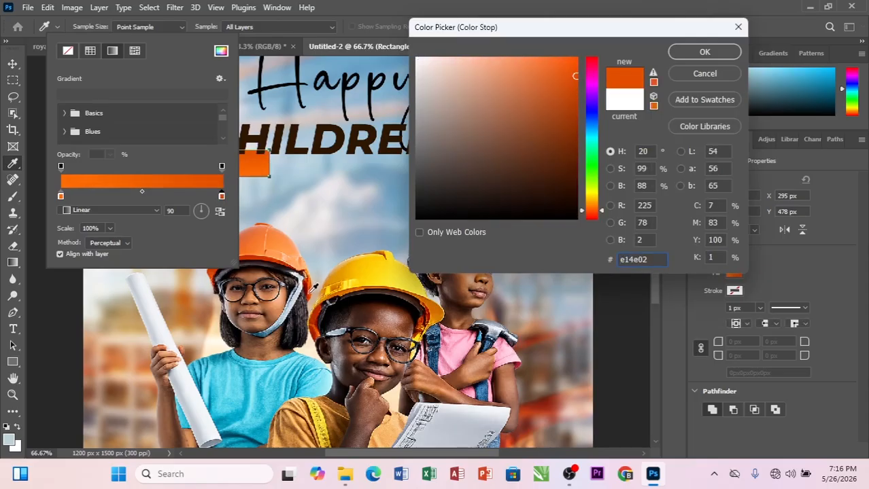
{"action": "left_click", "coordinate": [311, 290]}
{"action": "left_click", "coordinate": [311, 291]}
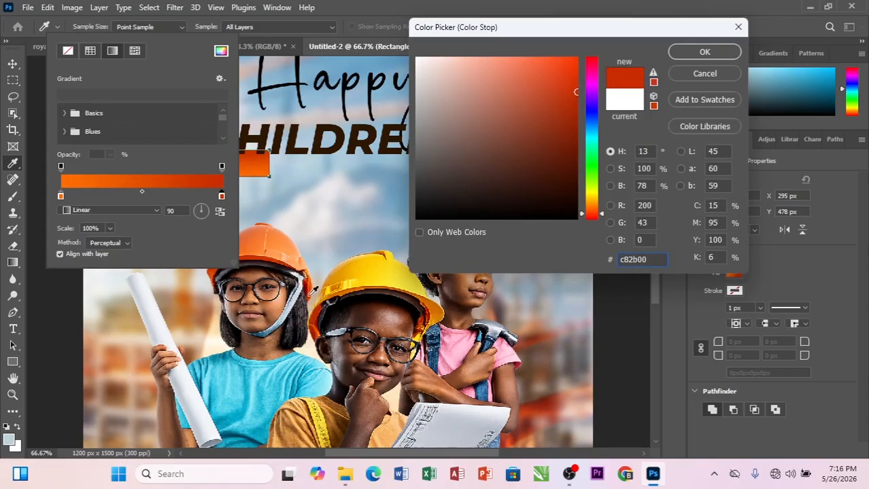
{"action": "left_click", "coordinate": [705, 53]}
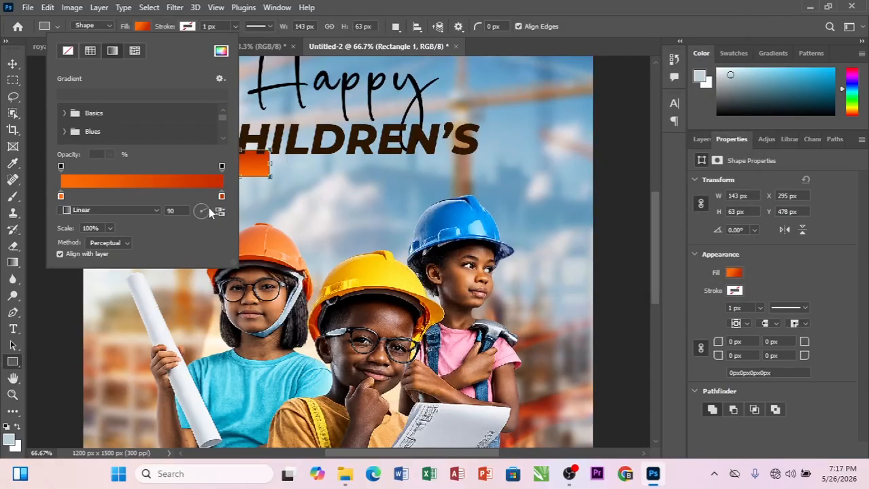
- Set the rectangle's gradient angle to 2 degrees and deselect the shape
{"action": "type", "text": "2"}
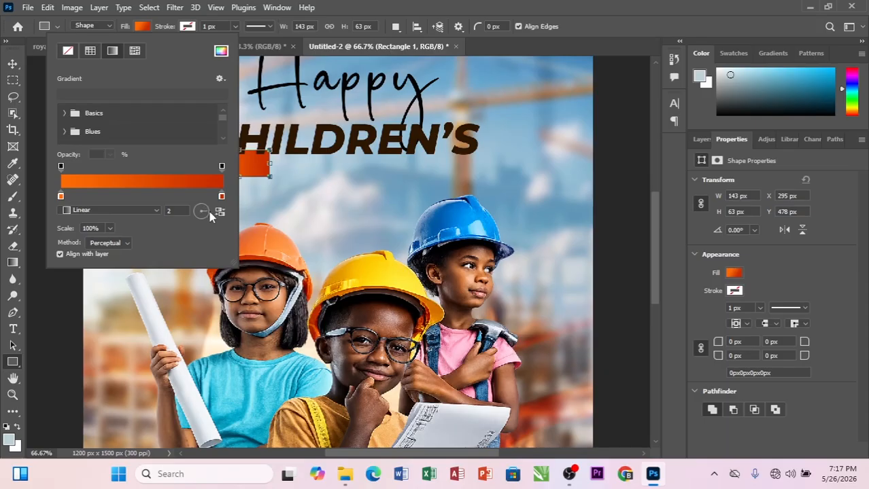
{"action": "left_click", "coordinate": [12, 64]}
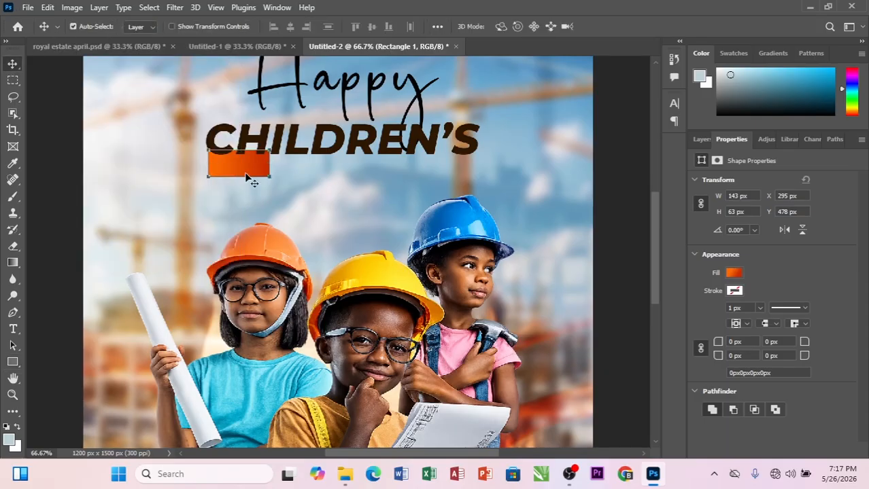
{"action": "left_click", "coordinate": [37, 91]}
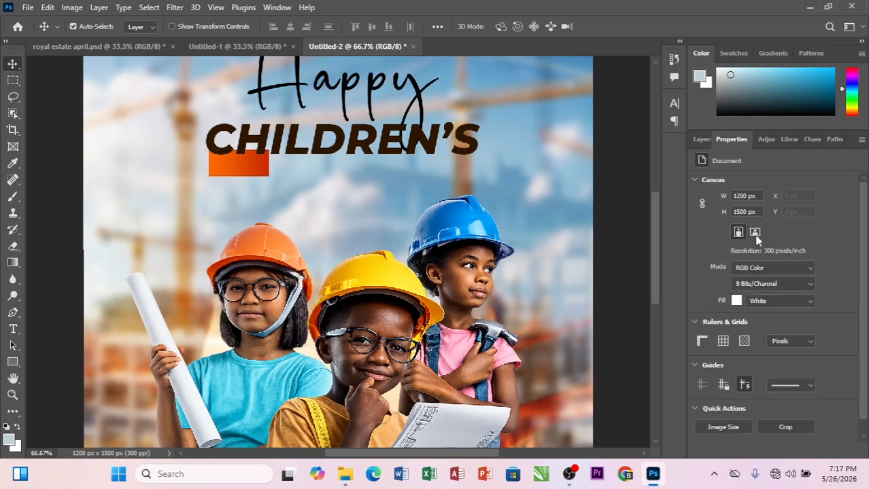
- Move the Rectangle 1 layer above the "CHILDREN'S" text layer in the stack
{"action": "left_click", "coordinate": [702, 140]}
{"action": "left_click", "coordinate": [735, 271]}
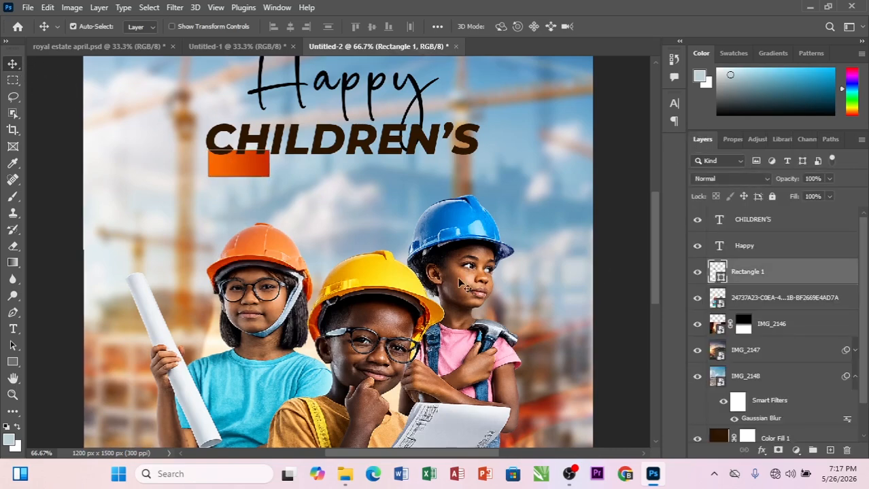
{"action": "left_click_drag", "start_coordinate": [735, 266], "coordinate": [736, 216]}
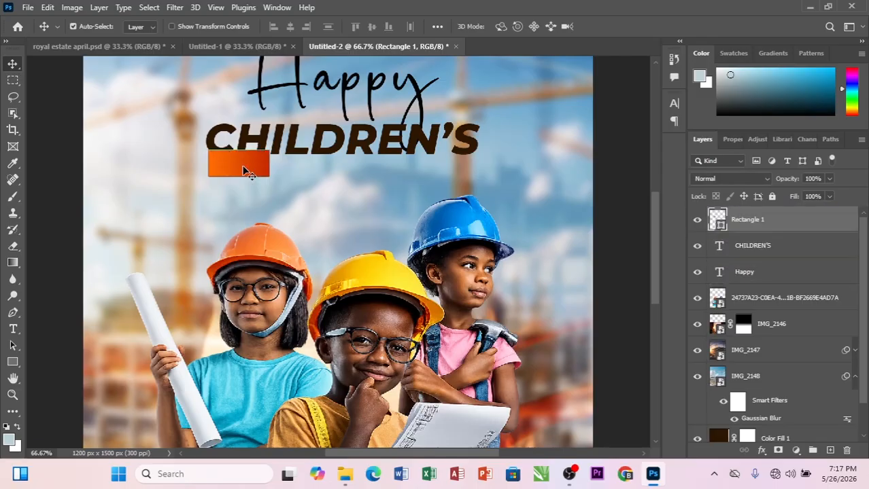
- Round all four corners of the orange rectangle into a soft badge shape
{"action": "key", "text": "ctrl+plus"}
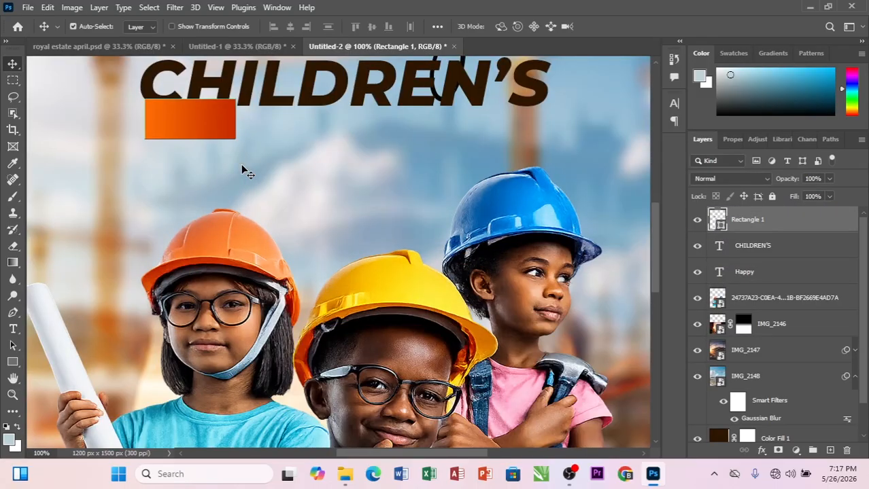
{"action": "scroll", "coordinate": [246, 174], "scroll_direction": "up", "scroll_amount": 3}
{"action": "key", "text": "u"}
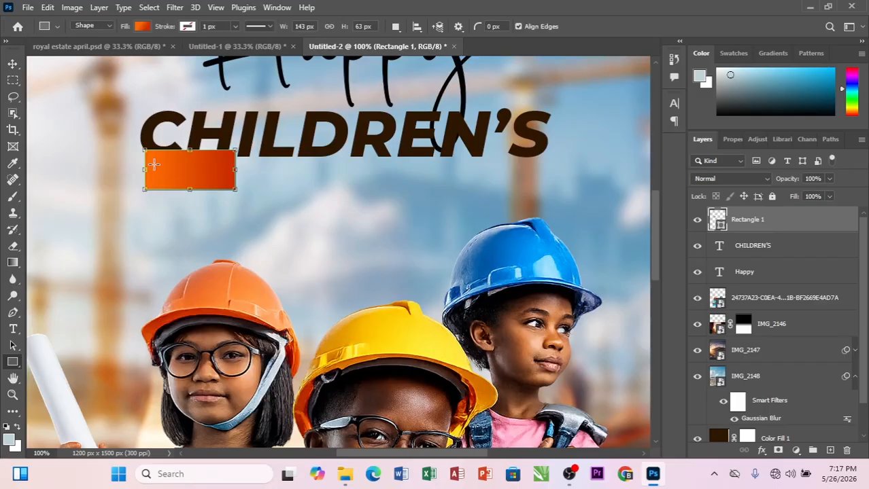
{"action": "key", "text": "ctrl+plus"}
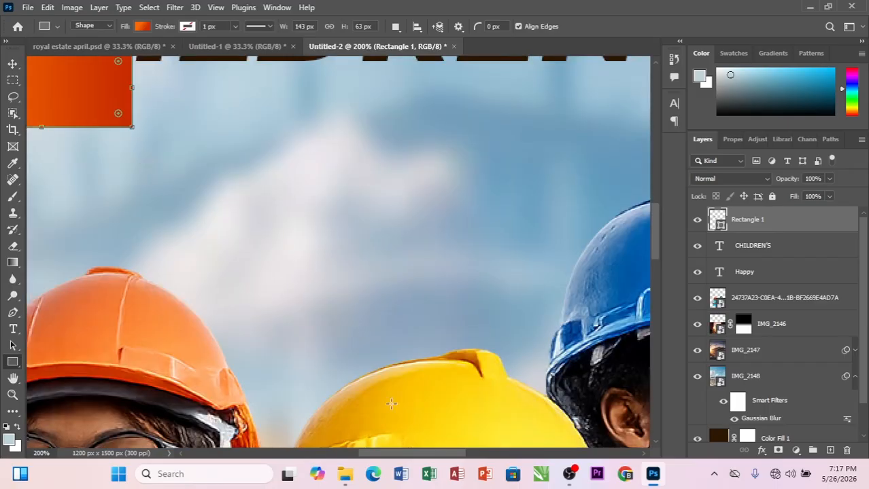
{"action": "left_click_drag", "start_coordinate": [403, 455], "coordinate": [370, 455]}
{"action": "scroll", "coordinate": [191, 208], "scroll_direction": "up", "scroll_amount": 5}
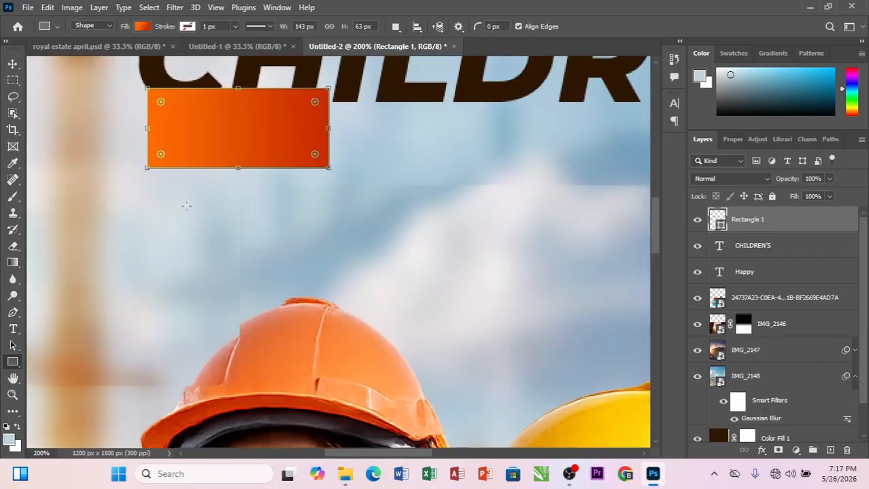
{"action": "scroll", "coordinate": [164, 161], "scroll_direction": "up", "scroll_amount": 2}
{"action": "left_click_drag", "start_coordinate": [165, 185], "coordinate": [174, 197]}
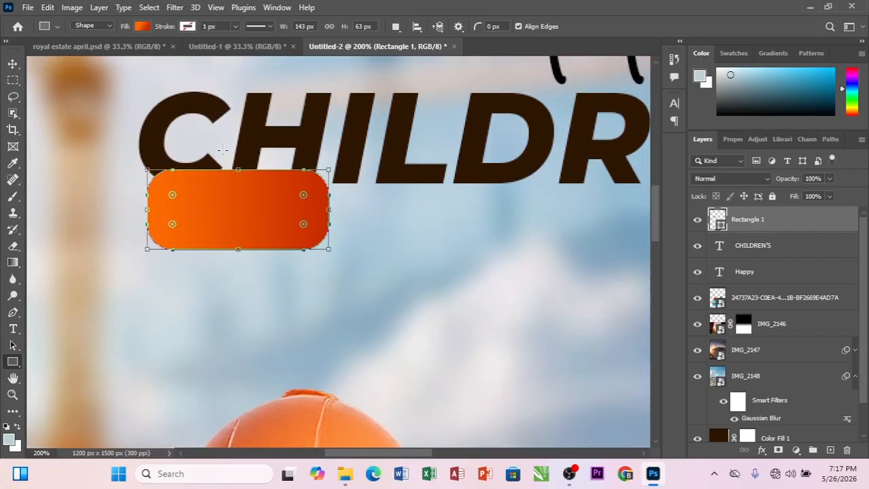
- Shift the rounded rectangle left and slightly down beneath the "CH" letters, and compare it with the badge in Untitled-1
{"action": "left_click", "coordinate": [12, 63]}
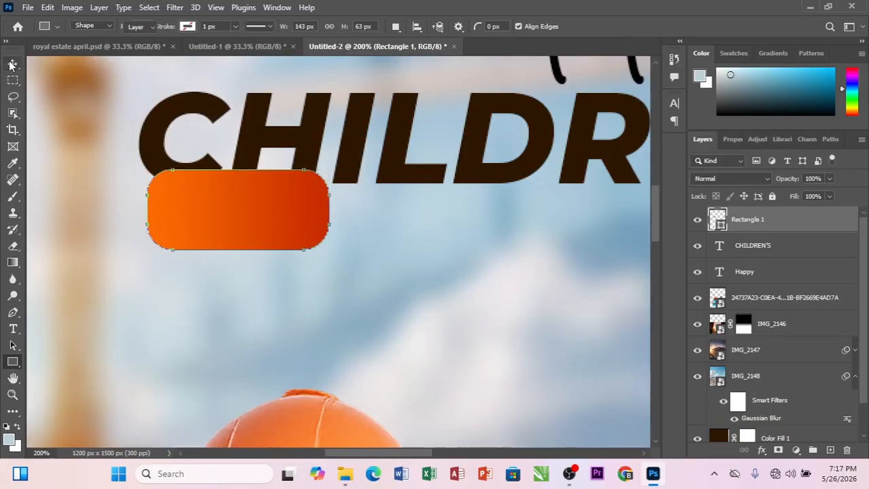
{"action": "left_click", "coordinate": [274, 292]}
{"action": "left_click_drag", "start_coordinate": [252, 226], "coordinate": [210, 240]}
{"action": "left_click", "coordinate": [231, 46]}
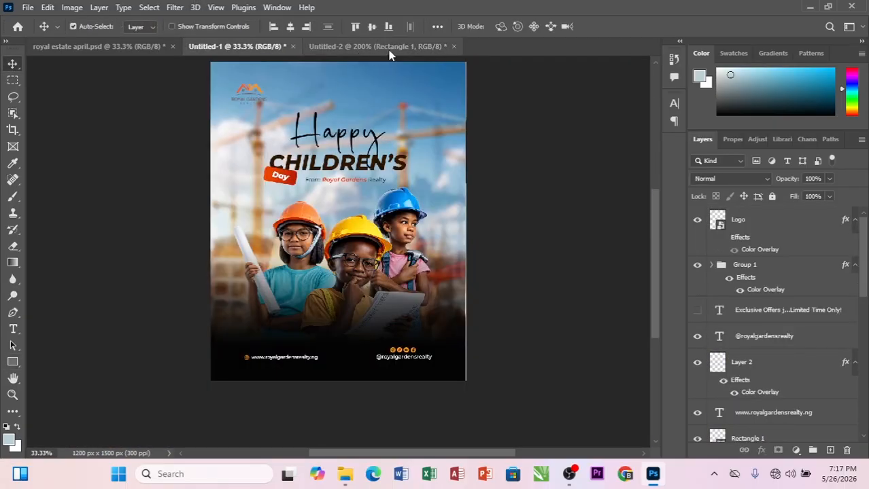
{"action": "left_click", "coordinate": [385, 47]}
- Rotate the rounded rectangle about 6.77° clockwise and nudge it up 4 px against the headline
{"action": "key", "text": "ctrl+t"}
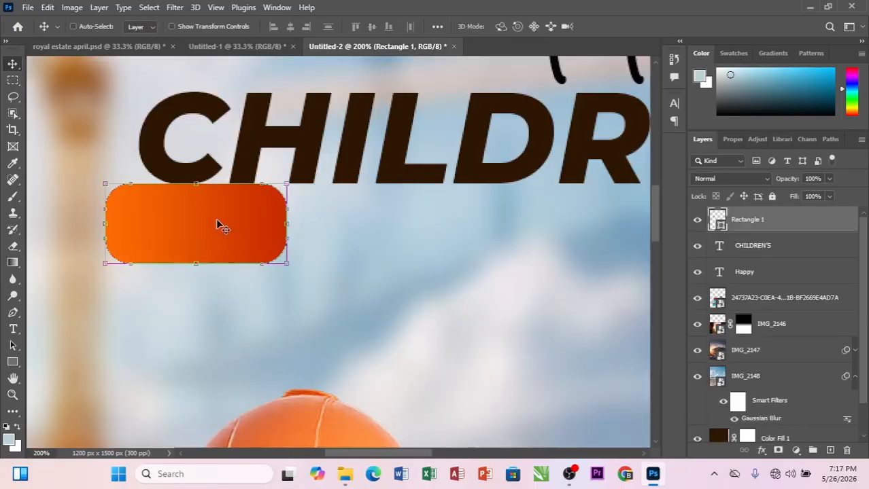
{"action": "left_click_drag", "start_coordinate": [313, 243], "coordinate": [331, 251]}
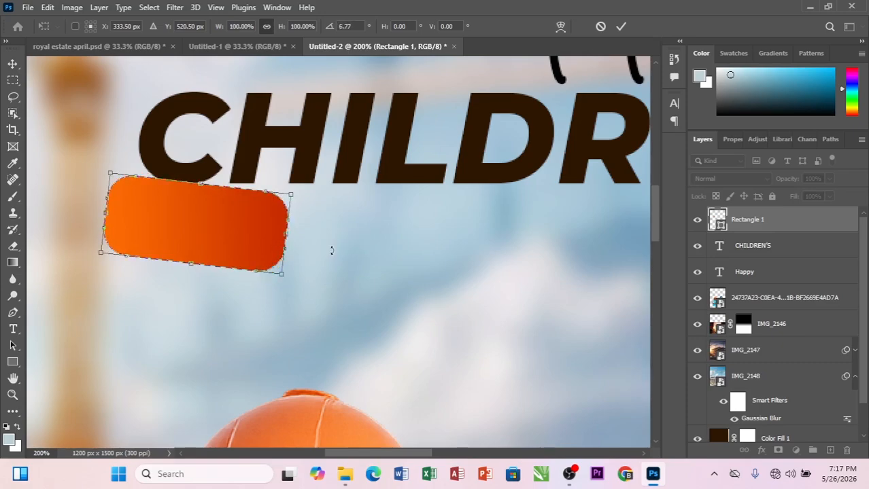
{"action": "key", "text": "Up"}
{"action": "key", "text": "Up"}
{"action": "key", "text": "Up"}
{"action": "key", "text": "Up"}
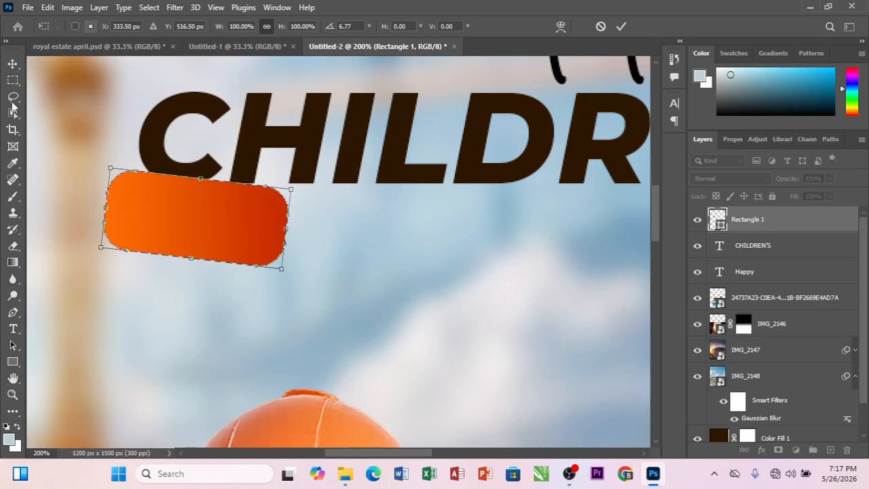
{"action": "left_click", "coordinate": [13, 63]}
- Copy the white "Day" text layer from Untitled-1 onto the orange badge in Untitled-2
{"action": "left_click", "coordinate": [191, 46]}
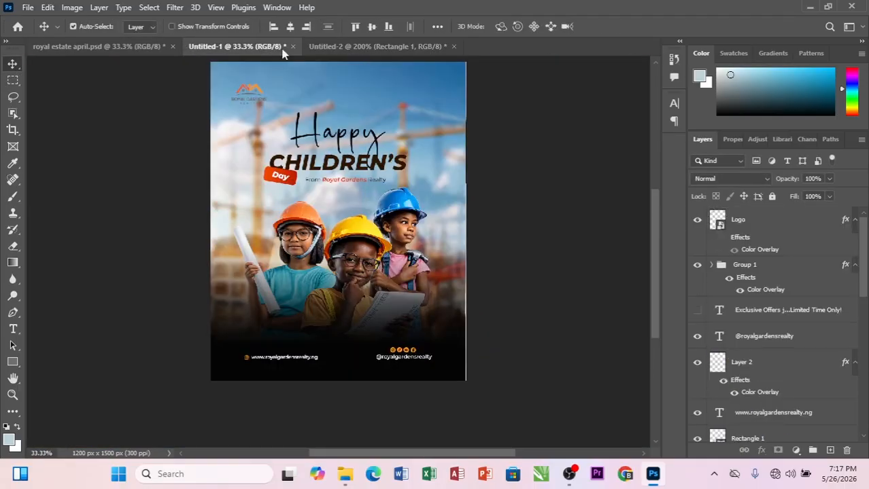
{"action": "left_click_drag", "start_coordinate": [289, 187], "coordinate": [259, 177]}
{"action": "left_click_drag", "start_coordinate": [193, 223], "coordinate": [193, 223]}
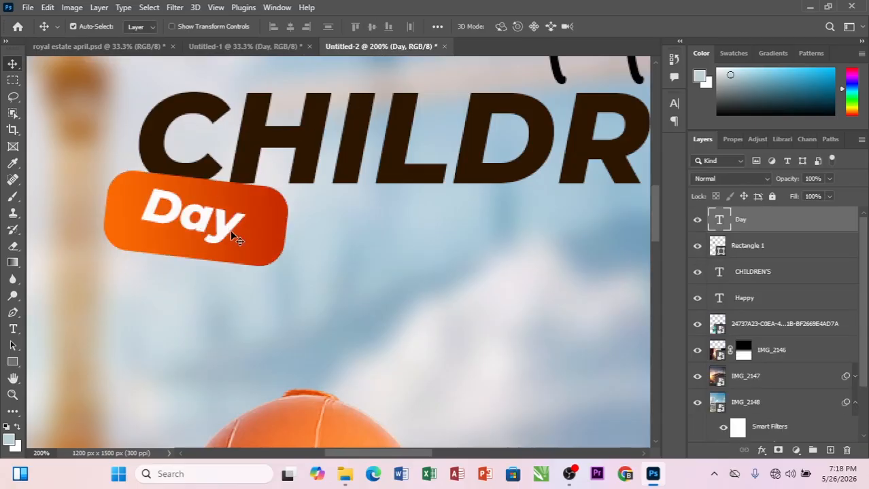
{"action": "key", "text": "ctrl+t"}
{"action": "key", "text": "Return"}
- Rotate the badge rectangle about a further 7.88° clockwise to match the slant of the "Day" text
{"action": "left_click", "coordinate": [266, 251]}
{"action": "key", "text": "ctrl+t"}
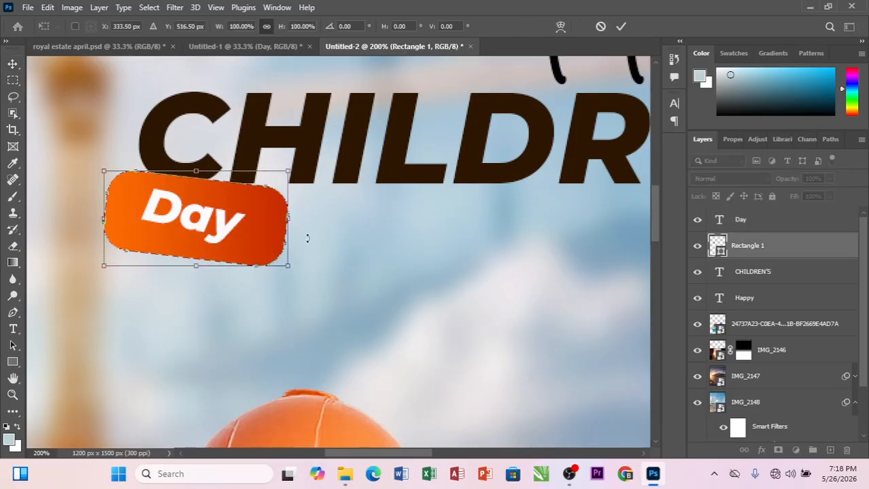
{"action": "left_click_drag", "start_coordinate": [306, 238], "coordinate": [306, 255]}
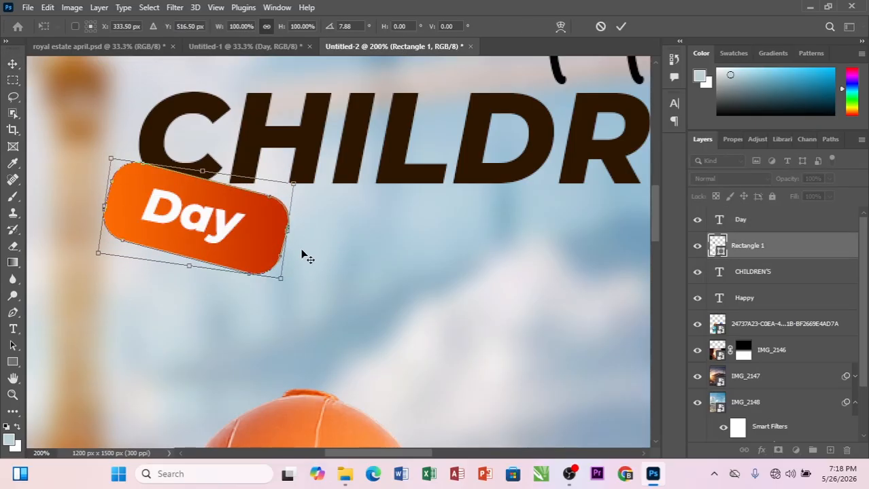
{"action": "key", "text": "Return"}
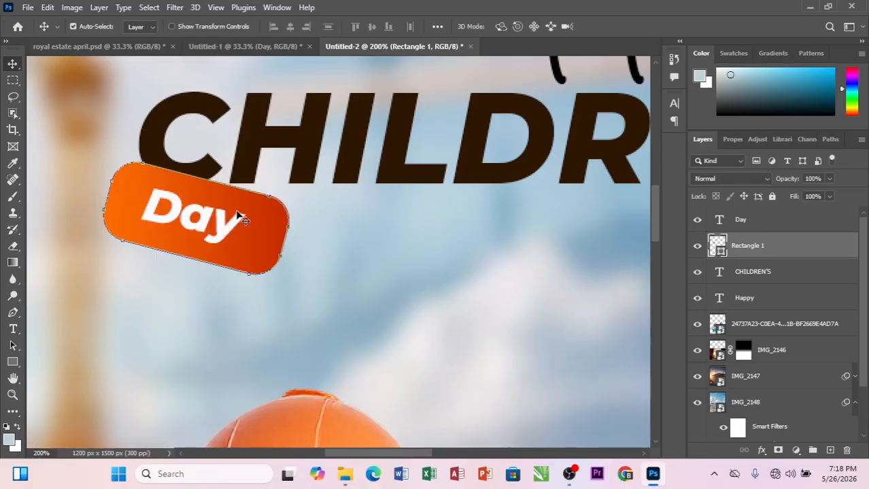
- Select the "Day" text and badge rectangle together, nudge them slightly left, and check the whole flyer
{"action": "left_click", "coordinate": [163, 225], "text": "shift"}
{"action": "key", "text": "Left"}
{"action": "key", "text": "Left"}
{"action": "key", "text": "Left"}
{"action": "key", "text": "Left"}
{"action": "key", "text": "Left"}
{"action": "key", "text": "Left"}
{"action": "key", "text": "Left"}
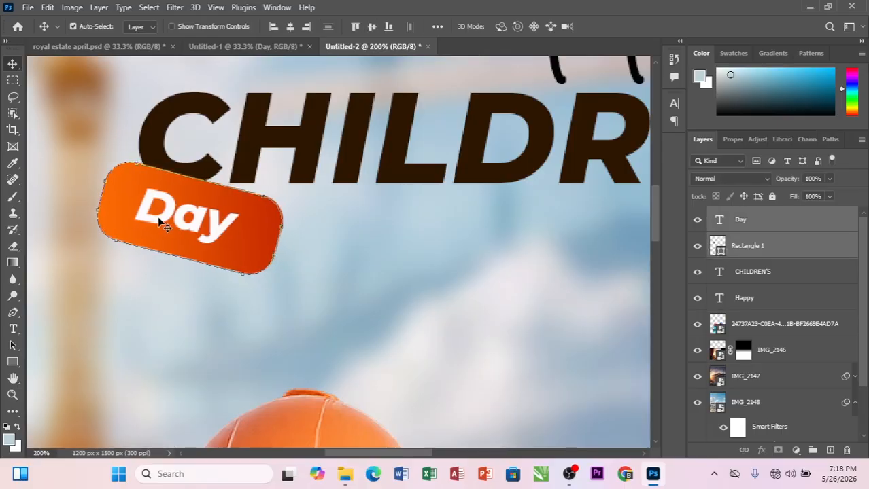
{"action": "left_click", "coordinate": [401, 243]}
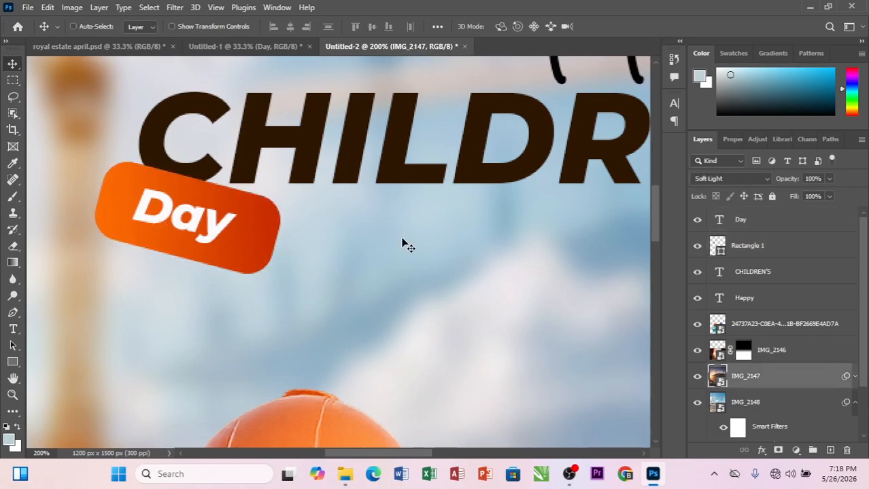
{"action": "key", "text": "ctrl+0"}
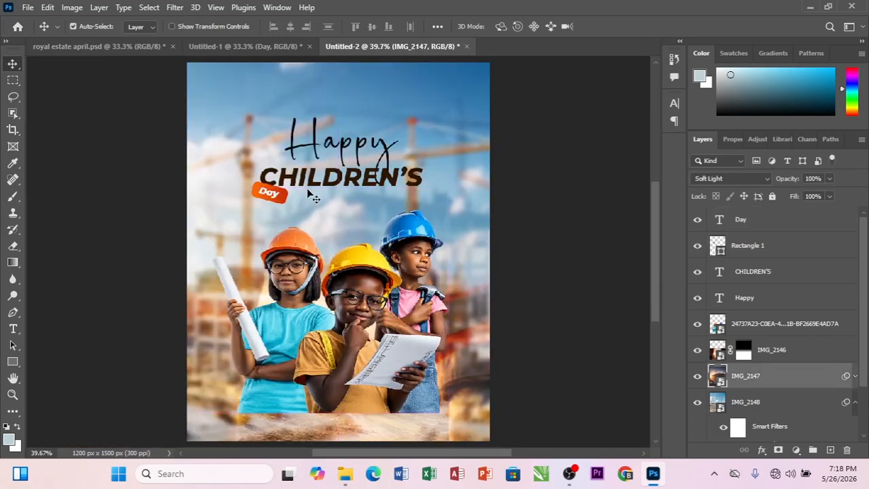
{"action": "key", "text": "ctrl+plus"}
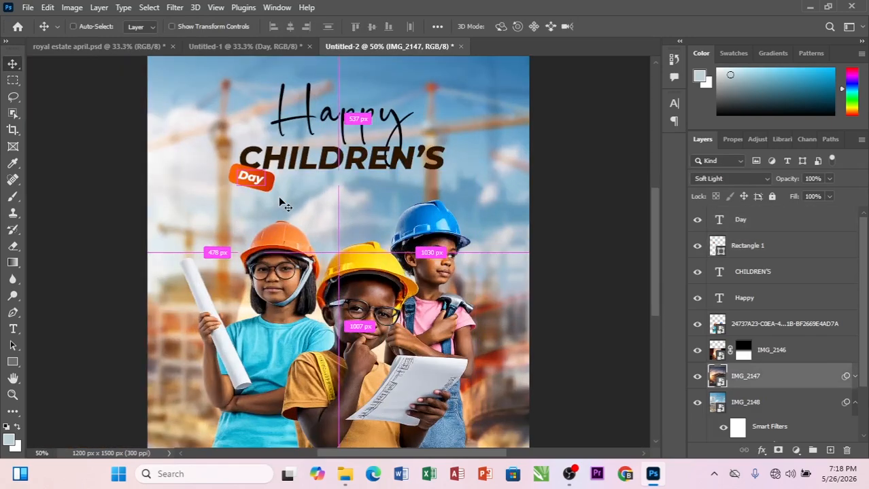
- Compare the badge with Untitled-1, and rotate the "Day" text and orange rectangle together slightly counterclockwise in Untitled-2
{"action": "left_click", "coordinate": [272, 46]}
{"action": "left_click", "coordinate": [381, 46]}
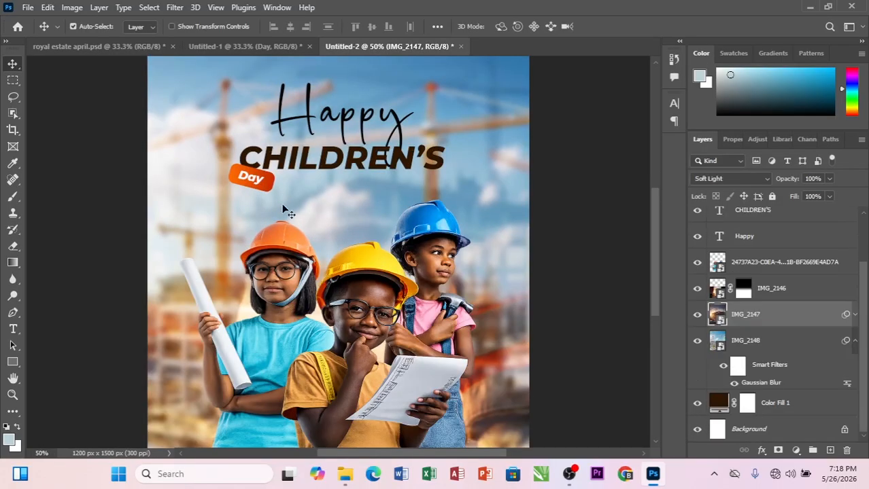
{"action": "left_click", "coordinate": [265, 47]}
{"action": "left_click", "coordinate": [364, 48]}
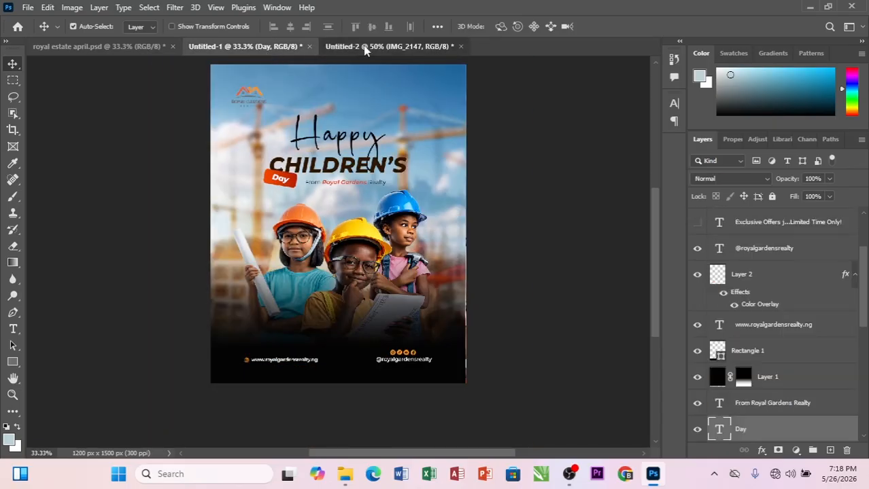
{"action": "left_click_drag", "start_coordinate": [263, 192], "coordinate": [267, 193]}
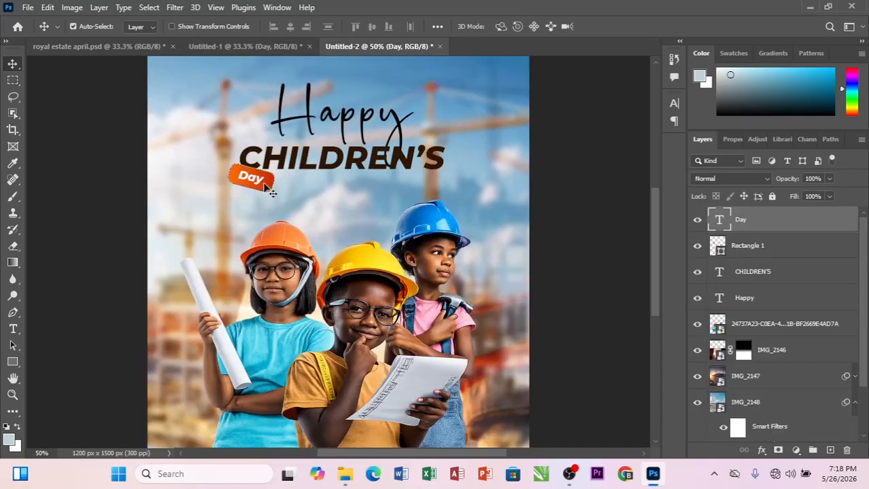
{"action": "left_click", "coordinate": [266, 186], "text": "shift"}
{"action": "key", "text": "ctrl+t"}
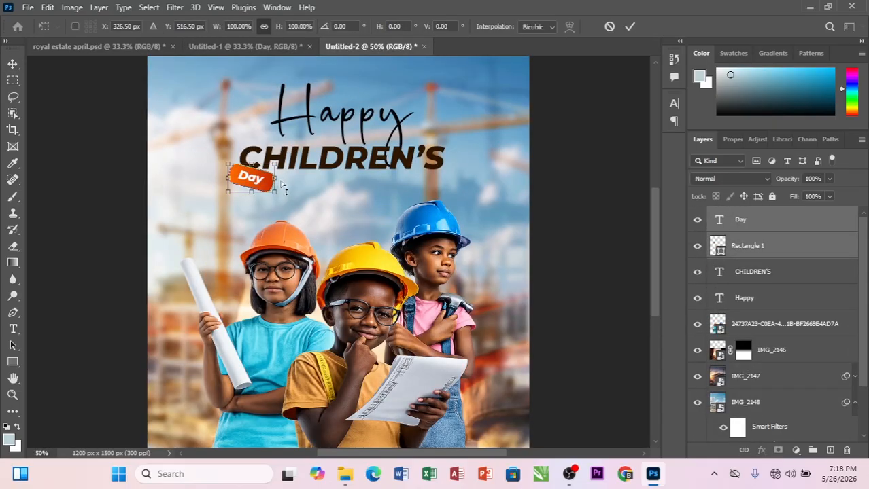
{"action": "key", "text": "ctrl+plus"}
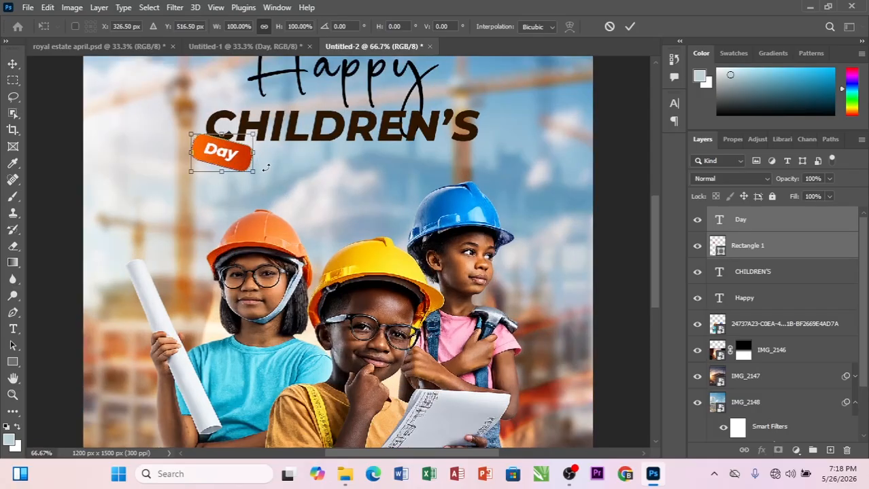
{"action": "left_click_drag", "start_coordinate": [263, 168], "coordinate": [267, 166]}
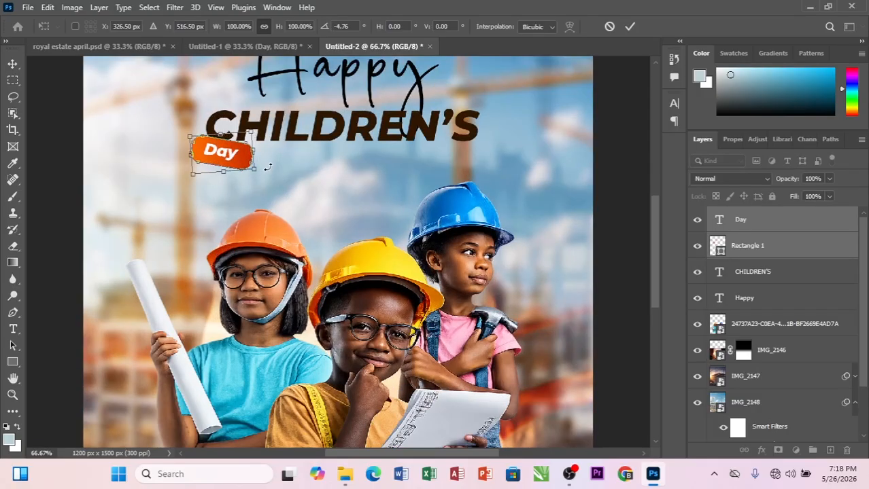
{"action": "left_click_drag", "start_coordinate": [268, 166], "coordinate": [270, 171]}
{"action": "key", "text": "Return"}
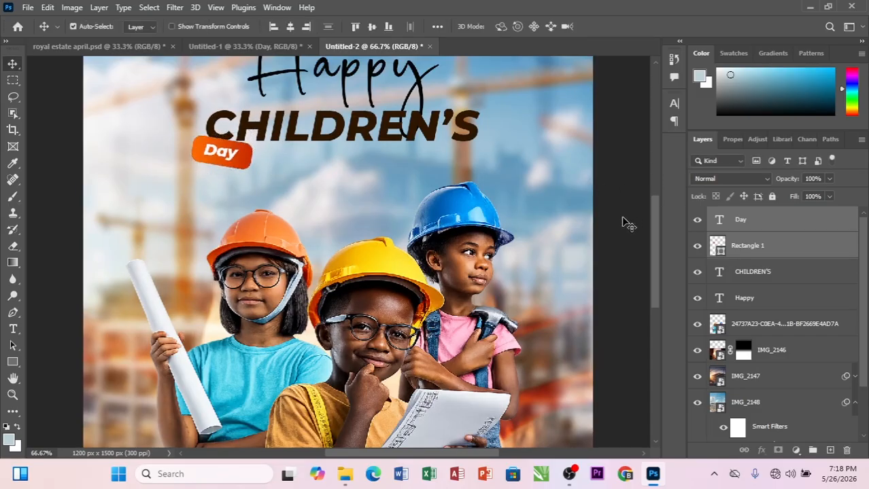
- Copy the "From Royal Gardens Realty" text layer from Untitled-1 into Untitled-2 and place it under "CHILDREN'S", beside the badge
{"action": "left_click", "coordinate": [623, 218]}
{"action": "scroll", "coordinate": [461, 152], "scroll_direction": "down", "scroll_amount": 3}
{"action": "scroll", "coordinate": [443, 155], "scroll_direction": "up", "scroll_amount": 5}
{"action": "scroll", "coordinate": [443, 155], "scroll_direction": "up", "scroll_amount": 3}
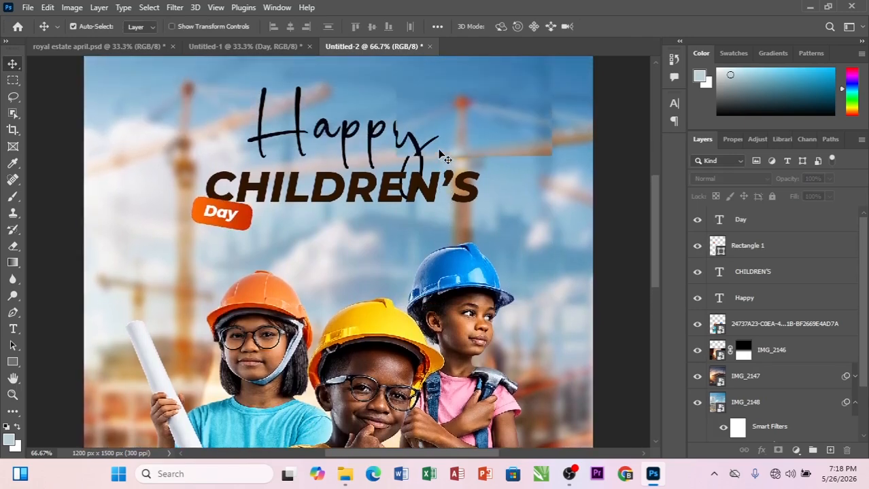
{"action": "scroll", "coordinate": [442, 159], "scroll_direction": "down", "scroll_amount": 2}
{"action": "left_click", "coordinate": [263, 49]}
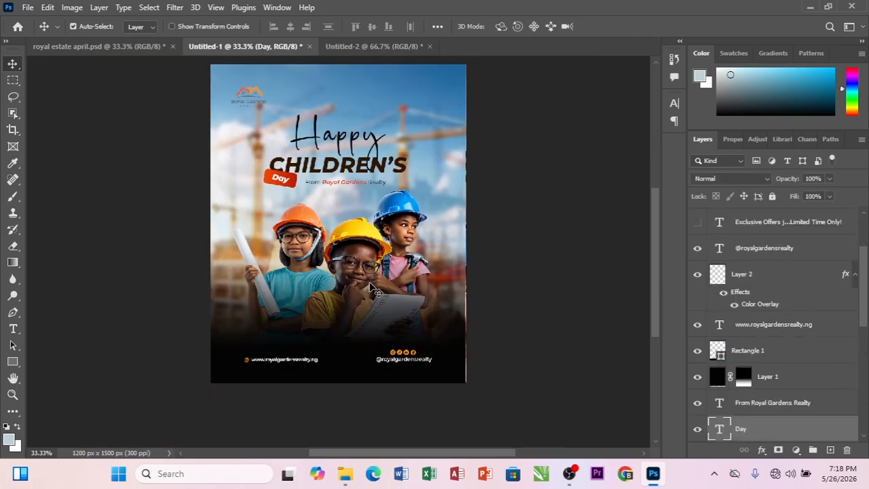
{"action": "key", "text": "ctrl+plus"}
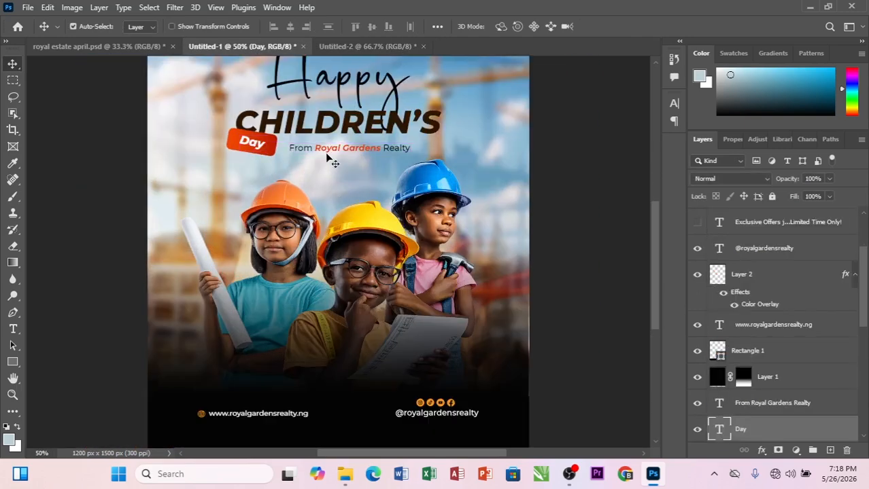
{"action": "left_click_drag", "start_coordinate": [330, 157], "coordinate": [399, 80]}
{"action": "left_click", "coordinate": [428, 46]}
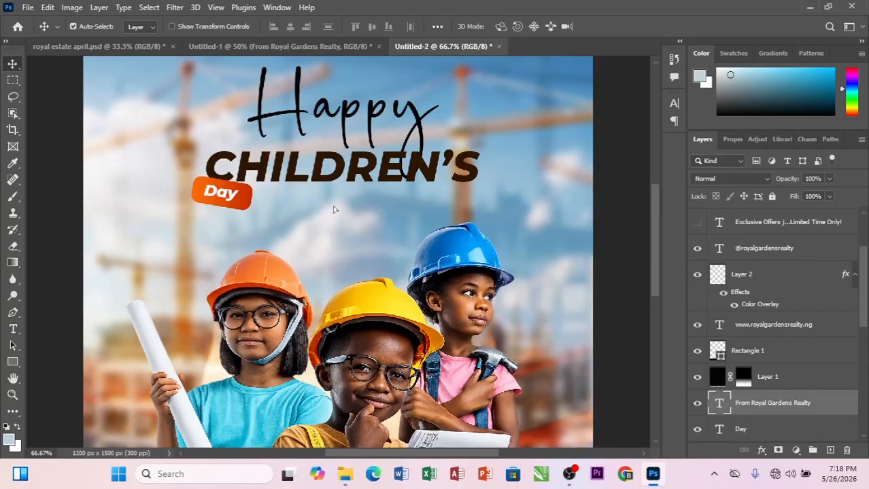
{"action": "left_click_drag", "start_coordinate": [334, 209], "coordinate": [353, 204]}
- Review the flyer's lower area and examine how the masked black layer darkens the bottom of the design in Untitled-1
{"action": "scroll", "coordinate": [373, 248], "scroll_direction": "down", "scroll_amount": 5}
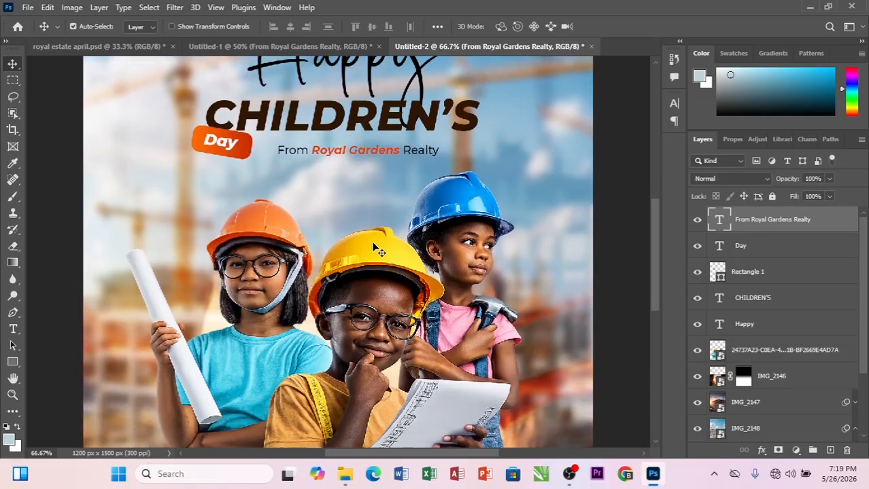
{"action": "scroll", "coordinate": [378, 252], "scroll_direction": "down", "scroll_amount": 3}
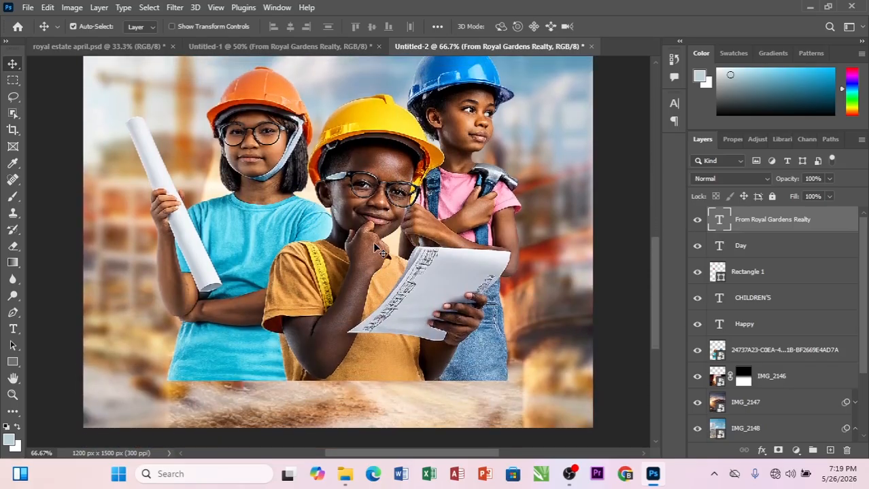
{"action": "scroll", "coordinate": [378, 251], "scroll_direction": "up", "scroll_amount": 6}
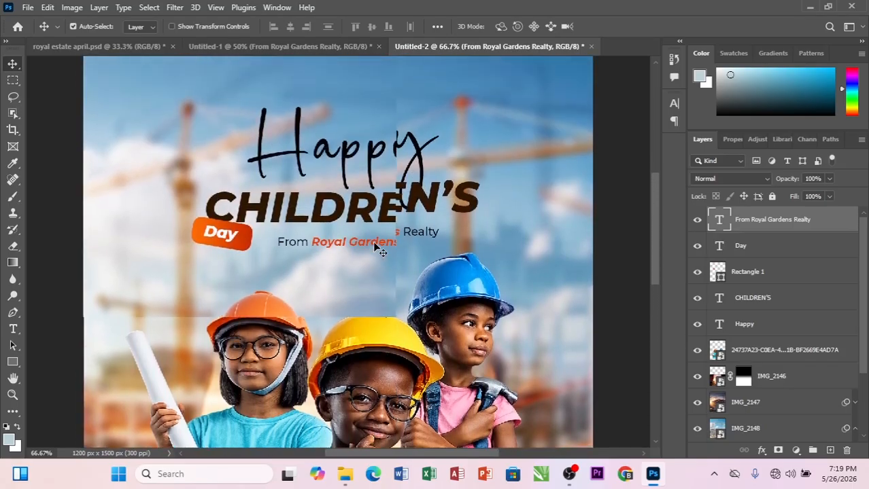
{"action": "scroll", "coordinate": [375, 245], "scroll_direction": "down", "scroll_amount": 5}
{"action": "scroll", "coordinate": [375, 245], "scroll_direction": "up", "scroll_amount": 4}
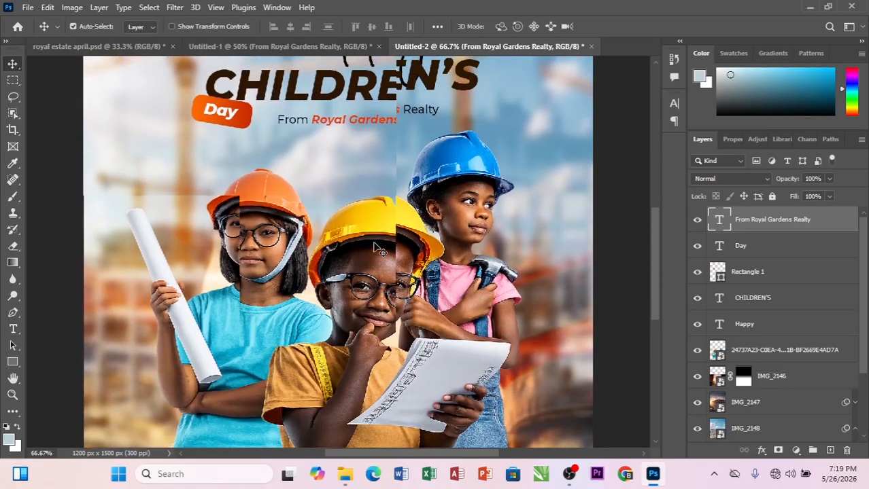
{"action": "scroll", "coordinate": [378, 251], "scroll_direction": "down", "scroll_amount": 5}
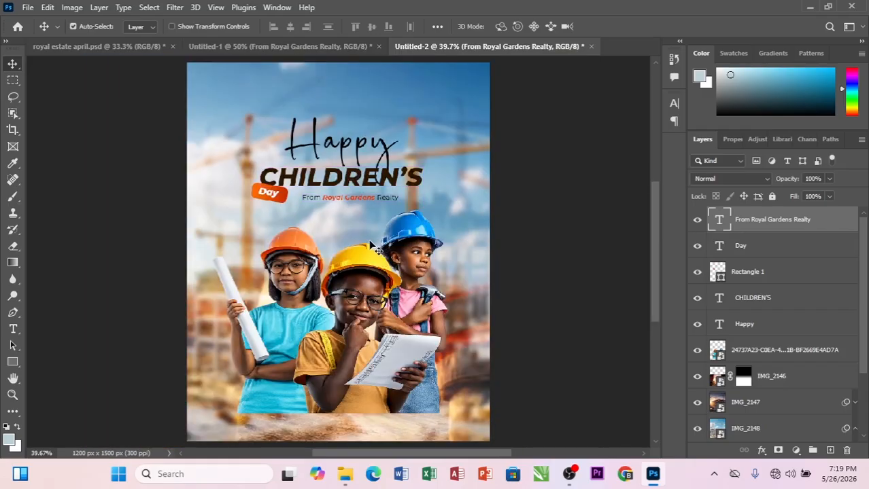
{"action": "left_click", "coordinate": [337, 49]}
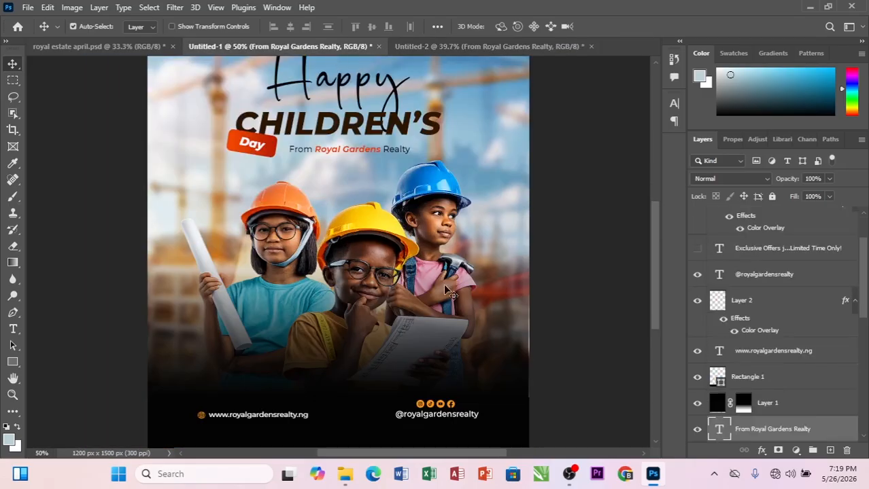
{"action": "left_click", "coordinate": [508, 304]}
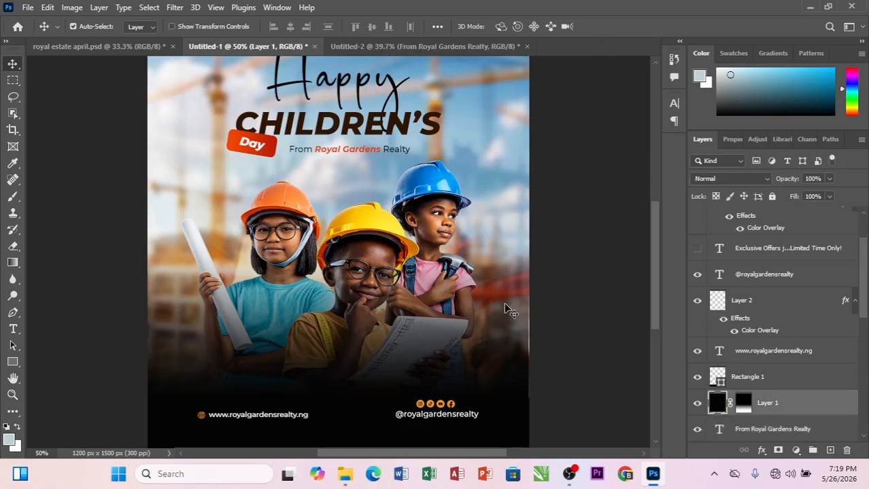
{"action": "mouse_move", "coordinate": [504, 303]}
{"action": "left_mouse_down"}
{"action": "mouse_move", "coordinate": [522, 302]}
{"action": "mouse_move", "coordinate": [515, 305]}
{"action": "left_mouse_up"}
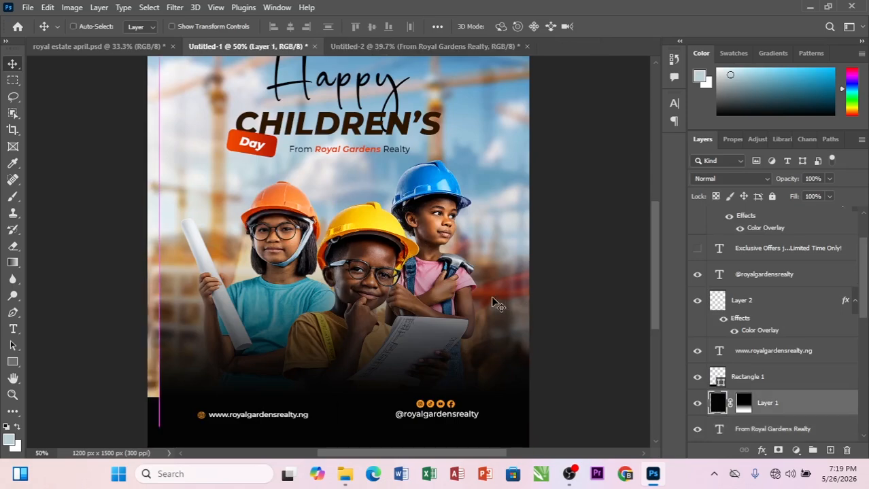
{"action": "key", "text": "ctrl+z"}
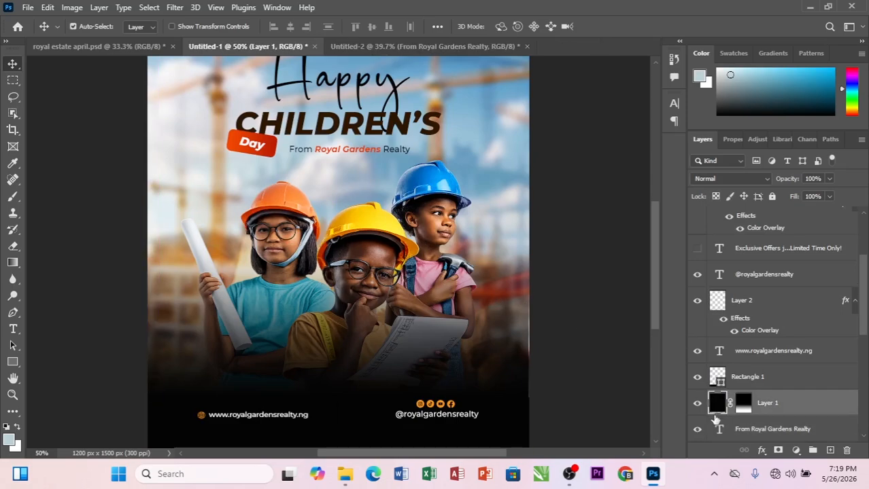
{"action": "scroll", "coordinate": [713, 415], "scroll_direction": "down", "scroll_amount": 2}
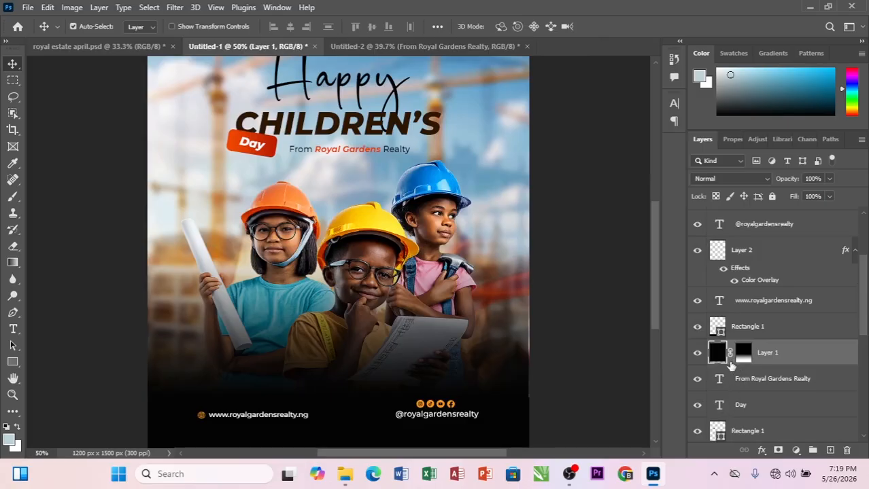
- Add a new top layer in Untitled-2, filled with black (#000000), and give it a layer mask
{"action": "left_click", "coordinate": [426, 49]}
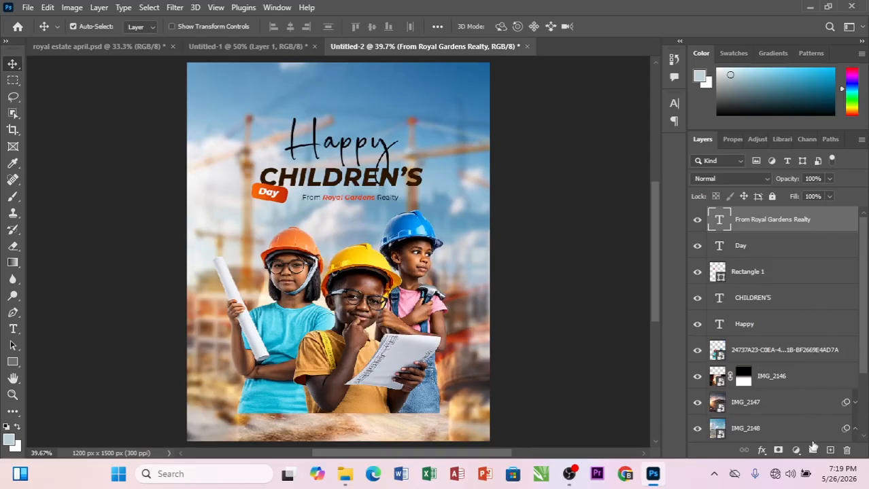
{"action": "left_click", "coordinate": [830, 452]}
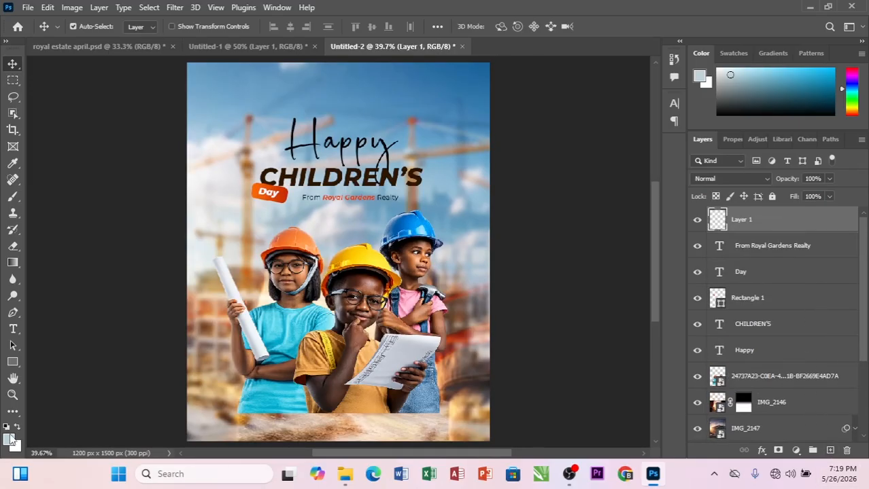
{"action": "left_click", "coordinate": [9, 438]}
{"action": "left_click", "coordinate": [454, 219]}
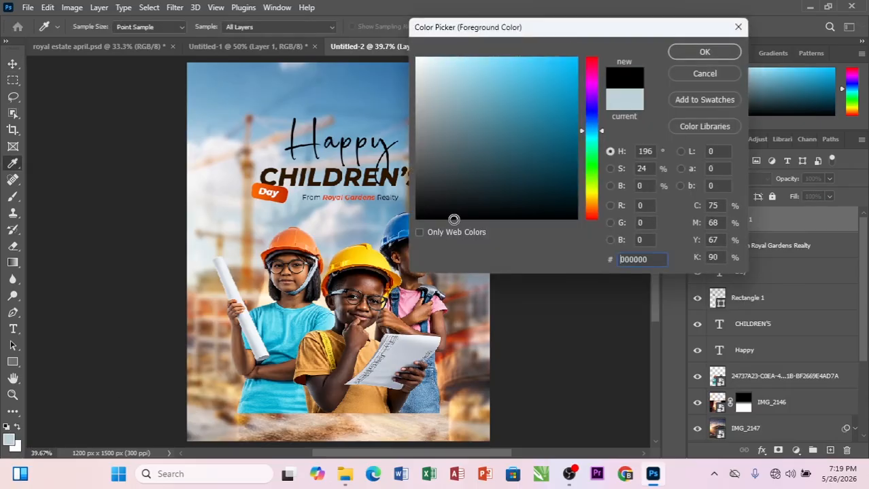
{"action": "left_click", "coordinate": [704, 52]}
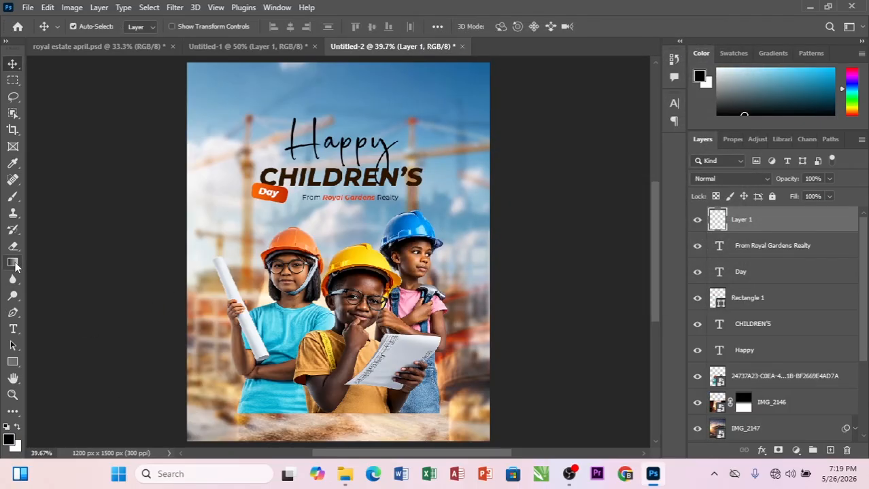
{"action": "left_click_drag", "start_coordinate": [13, 262], "coordinate": [66, 280]}
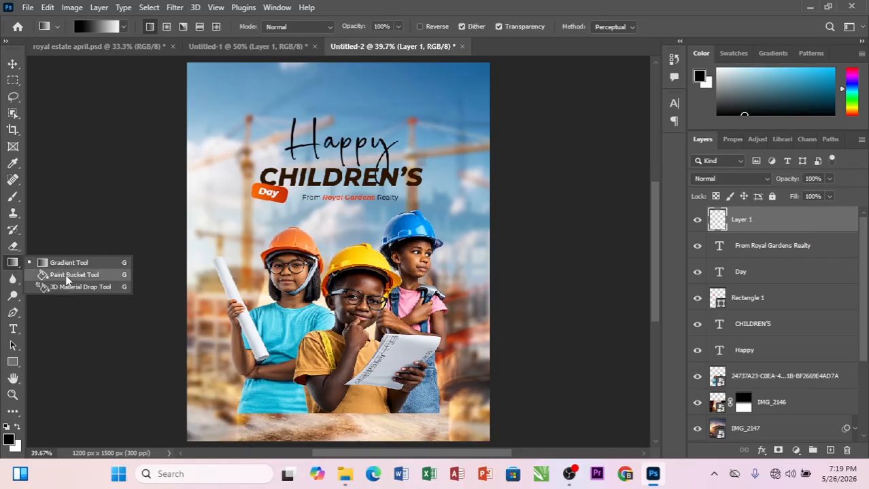
{"action": "left_click", "coordinate": [67, 280]}
{"action": "left_click", "coordinate": [220, 237]}
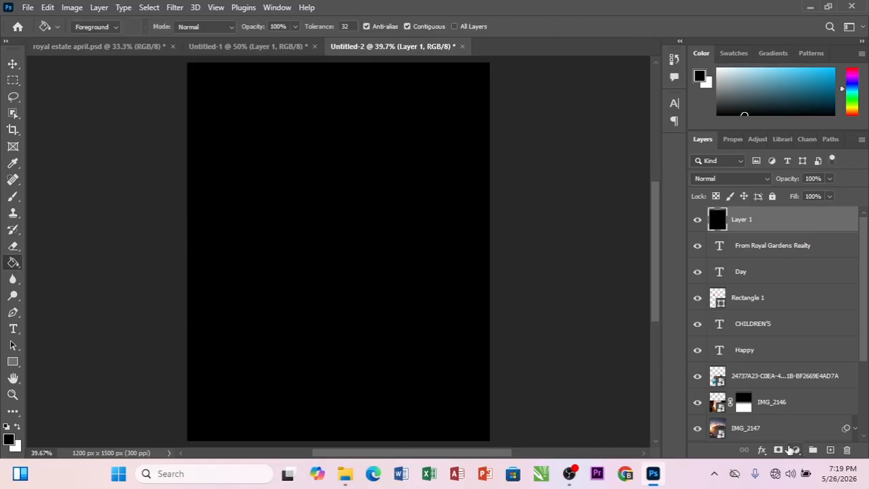
{"action": "left_click", "coordinate": [779, 450]}
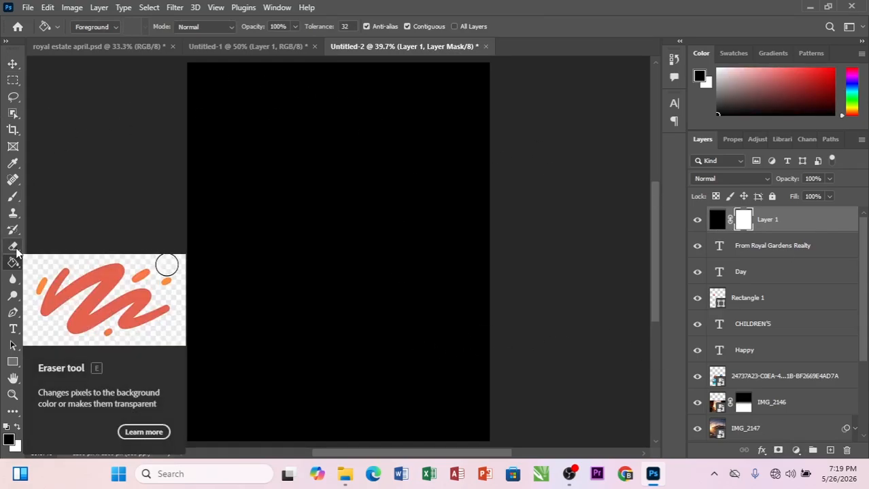
{"action": "key", "text": "b"}
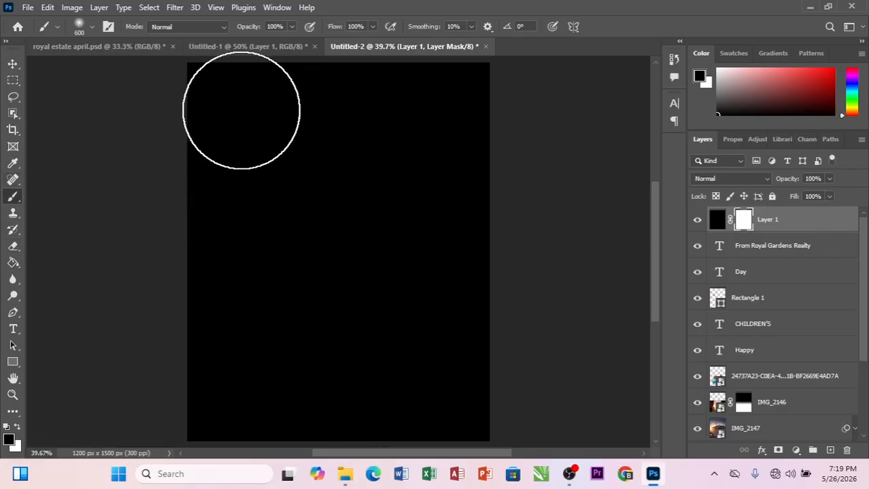
{"action": "mouse_move", "coordinate": [243, 107]}
{"action": "left_mouse_down"}
{"action": "mouse_move", "coordinate": [450, 98]}
{"action": "mouse_move", "coordinate": [524, 105]}
{"action": "mouse_move", "coordinate": [391, 170]}
{"action": "mouse_move", "coordinate": [465, 152]}
{"action": "left_mouse_up"}
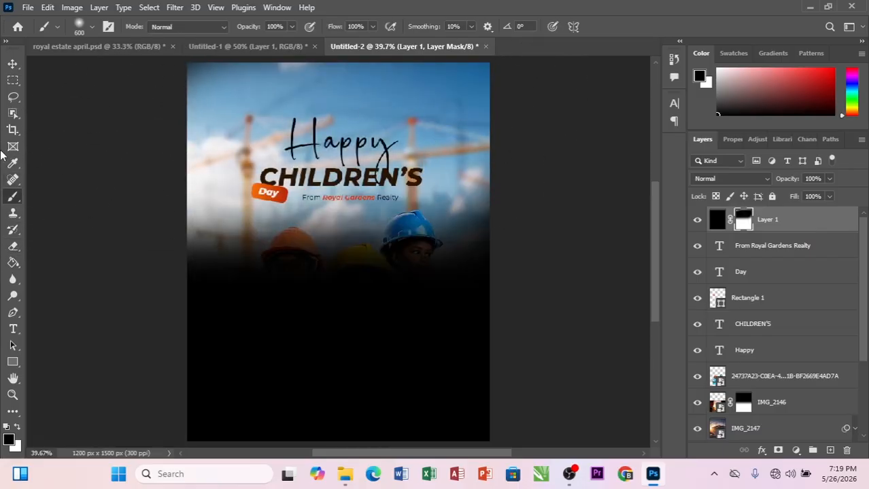
{"action": "key", "text": "ctrl+z"}
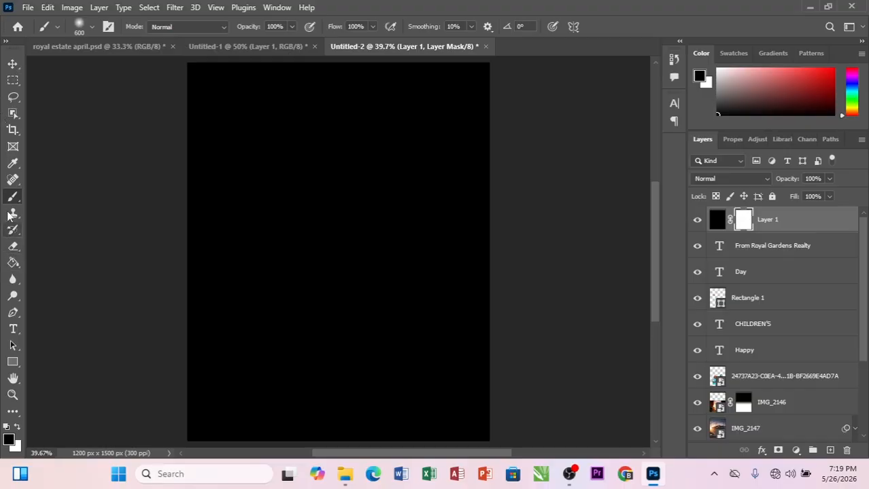
- Draw a vertical black-to-white linear gradient on the black layer's mask, from the "CHILDREN'S" tagline down to just below the boy's papers
{"action": "left_click", "coordinate": [13, 263]}
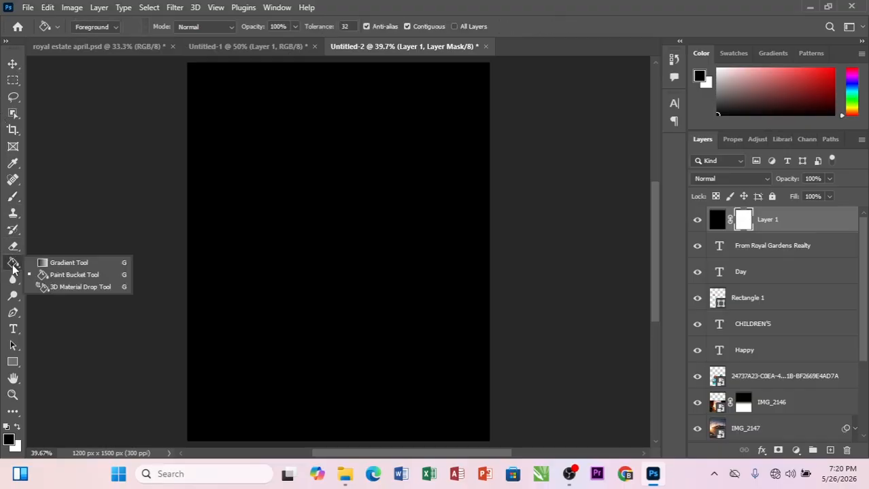
{"action": "left_click", "coordinate": [68, 263]}
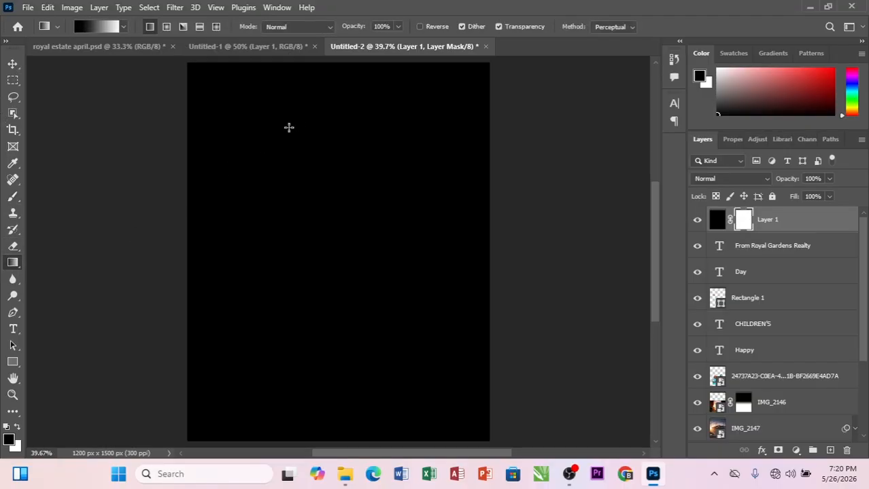
{"action": "left_click_drag", "start_coordinate": [326, 75], "coordinate": [350, 349]}
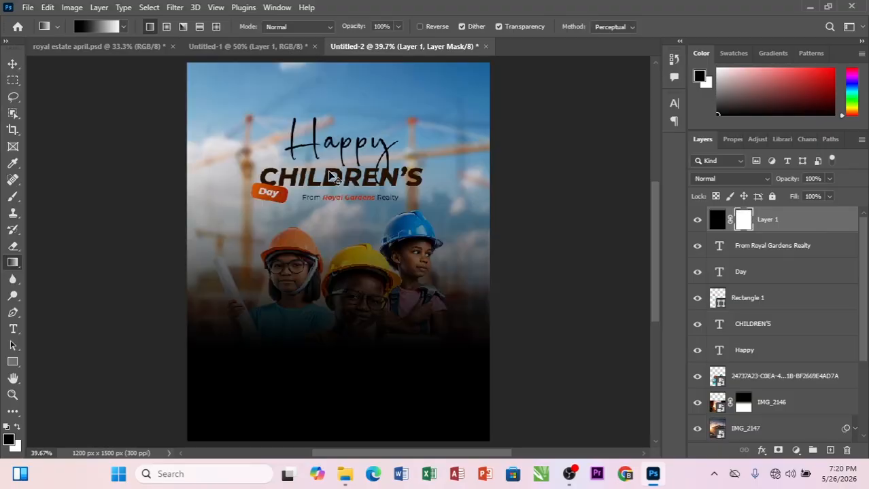
{"action": "key", "text": "ctrl+z"}
{"action": "left_click_drag", "start_coordinate": [330, 192], "coordinate": [344, 394]}
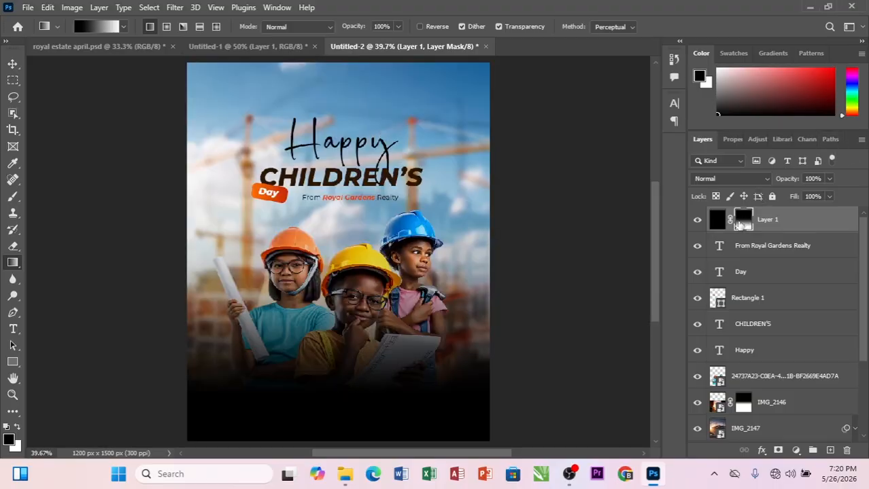
- Paint black on Layer 1's mask with a soft brush up to 500 px in size to clear the dark fade from the children
{"action": "key", "text": "b"}
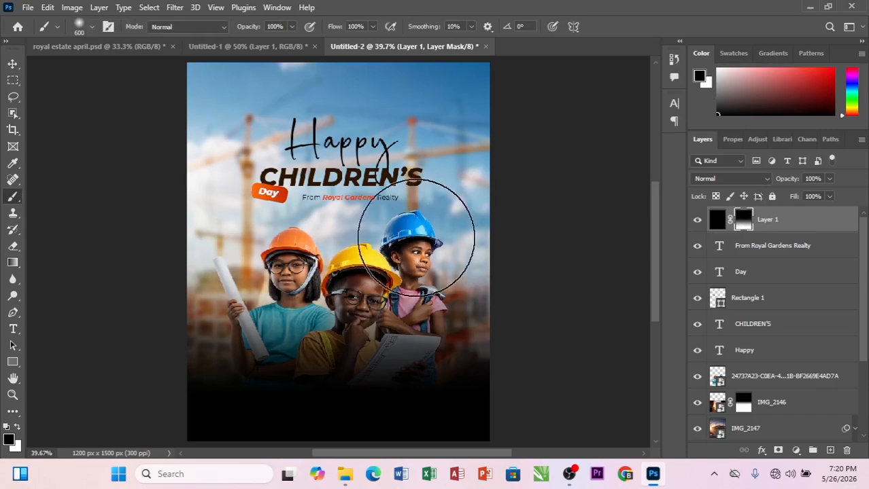
{"action": "key", "text": "bracketleft"}
{"action": "key", "text": "bracketleft"}
{"action": "key", "text": "bracketleft"}
{"action": "key", "text": "bracketleft"}
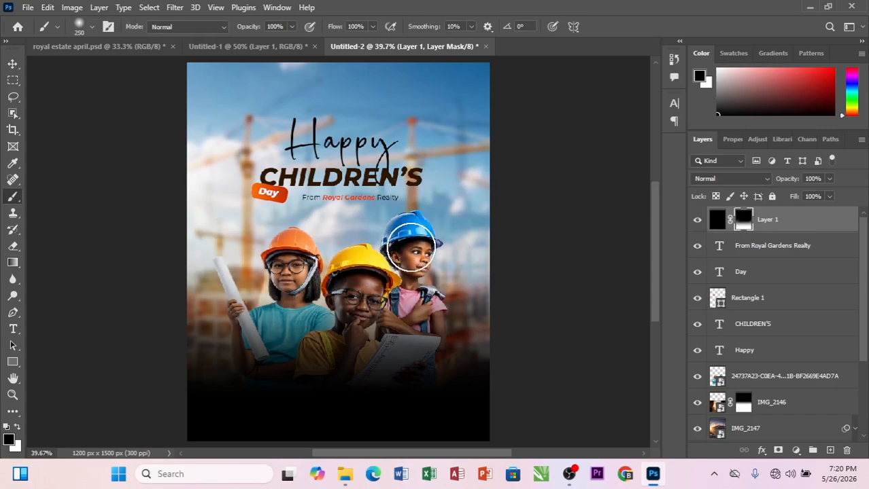
{"action": "key", "text": "bracketright"}
{"action": "key", "text": "bracketright"}
{"action": "key", "text": "bracketright"}
{"action": "key", "text": "ctrl+plus"}
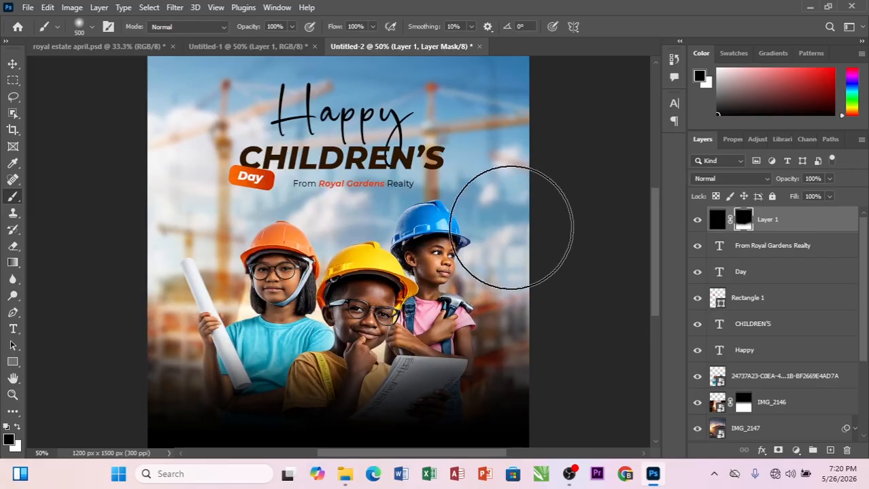
{"action": "scroll", "coordinate": [450, 178], "scroll_direction": "down", "scroll_amount": 2}
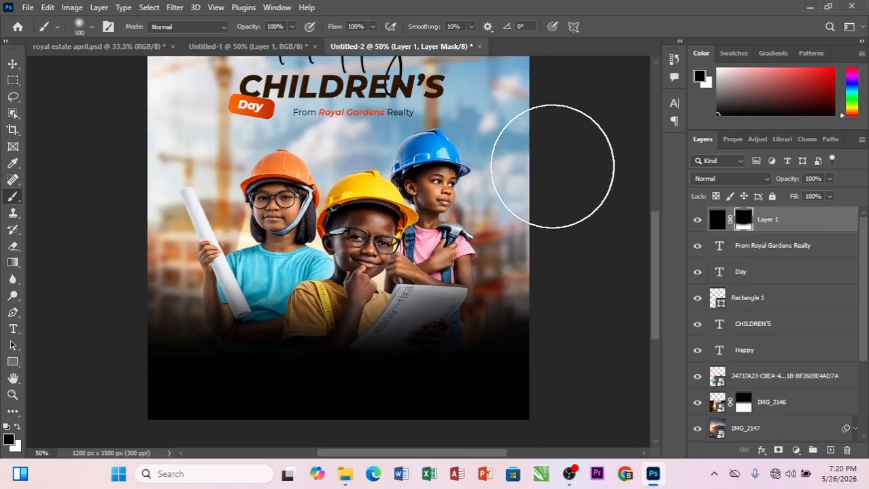
{"action": "scroll", "coordinate": [495, 125], "scroll_direction": "up", "scroll_amount": 3}
{"action": "scroll", "coordinate": [496, 139], "scroll_direction": "up", "scroll_amount": 3}
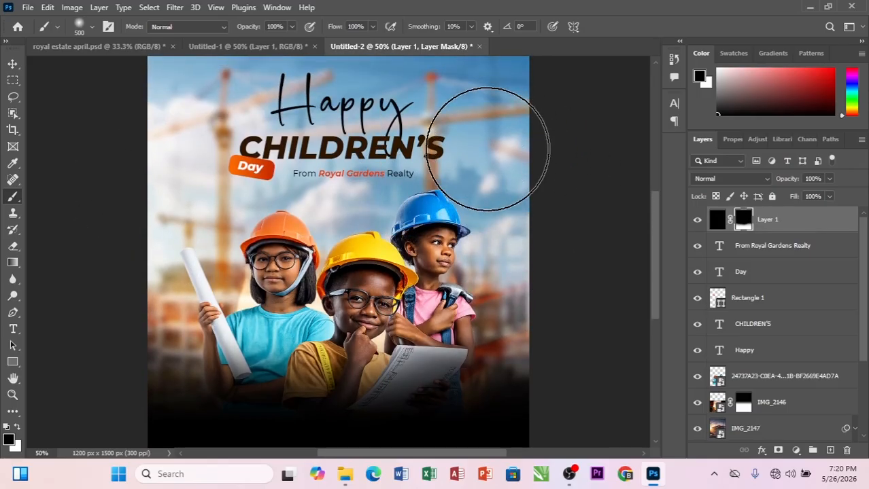
- Copy the black footer rectangle from Untitled-1 into Untitled-2 and place it across the bottom of the flyer
{"action": "left_click", "coordinate": [13, 63]}
{"action": "scroll", "coordinate": [325, 212], "scroll_direction": "down", "scroll_amount": 8}
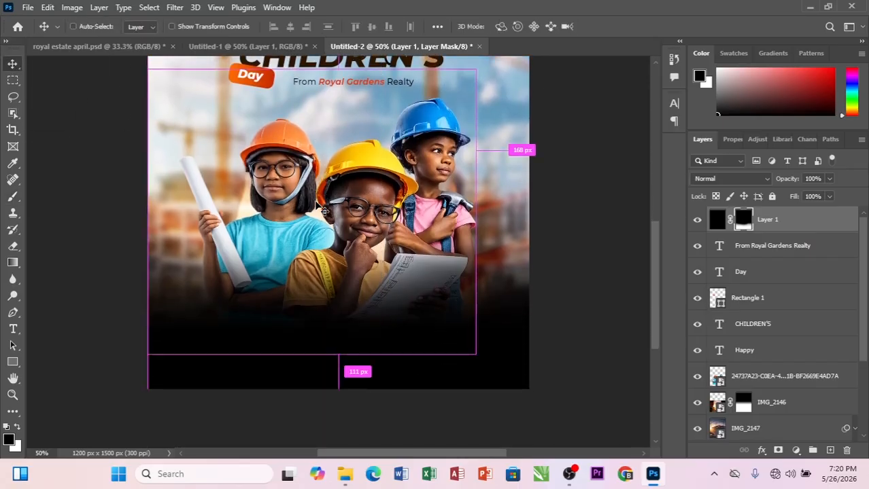
{"action": "scroll", "coordinate": [325, 211], "scroll_direction": "down", "scroll_amount": 2}
{"action": "scroll", "coordinate": [325, 212], "scroll_direction": "up", "scroll_amount": 1}
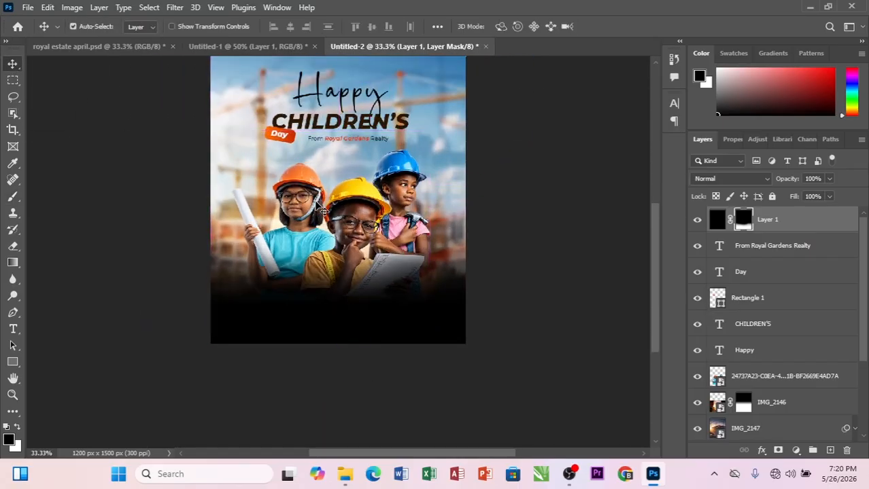
{"action": "left_click", "coordinate": [270, 46]}
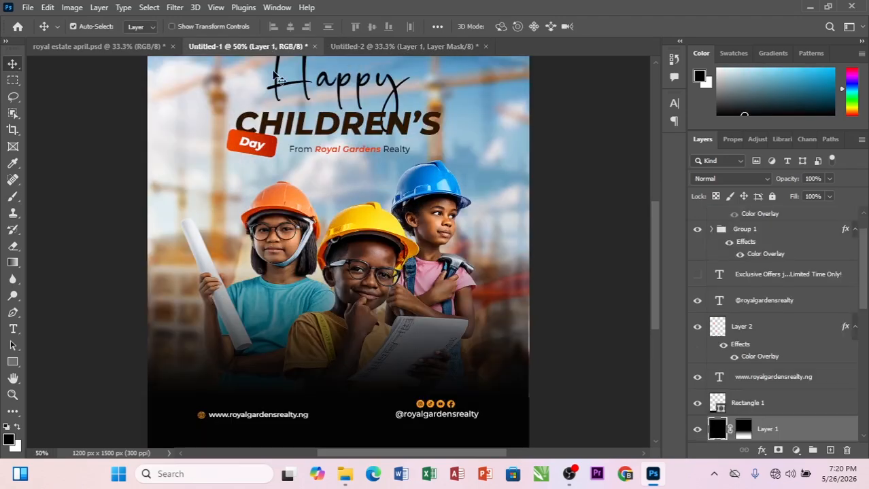
{"action": "scroll", "coordinate": [561, 403], "scroll_direction": "down", "scroll_amount": 3}
{"action": "left_click", "coordinate": [471, 385]}
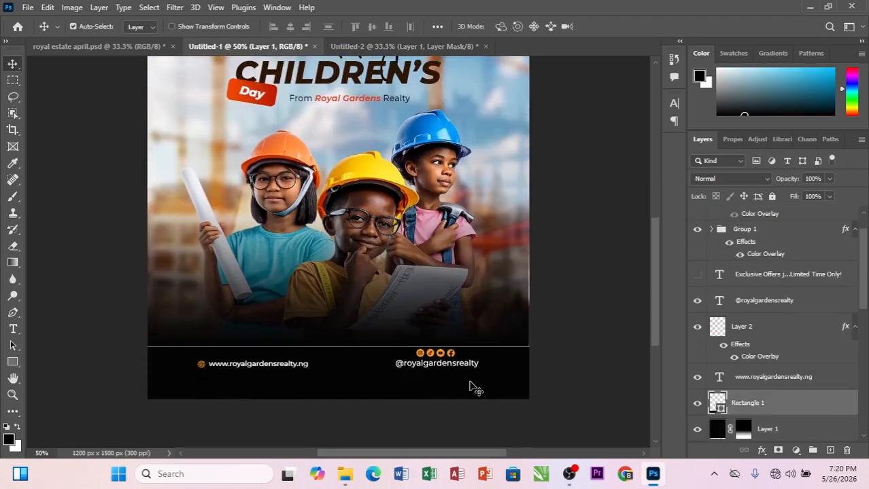
{"action": "left_click_drag", "start_coordinate": [365, 383], "coordinate": [340, 359]}
{"action": "left_click_drag", "start_coordinate": [354, 273], "coordinate": [354, 267]}
{"action": "key", "text": "ctrl+z"}
{"action": "left_click", "coordinate": [440, 250]}
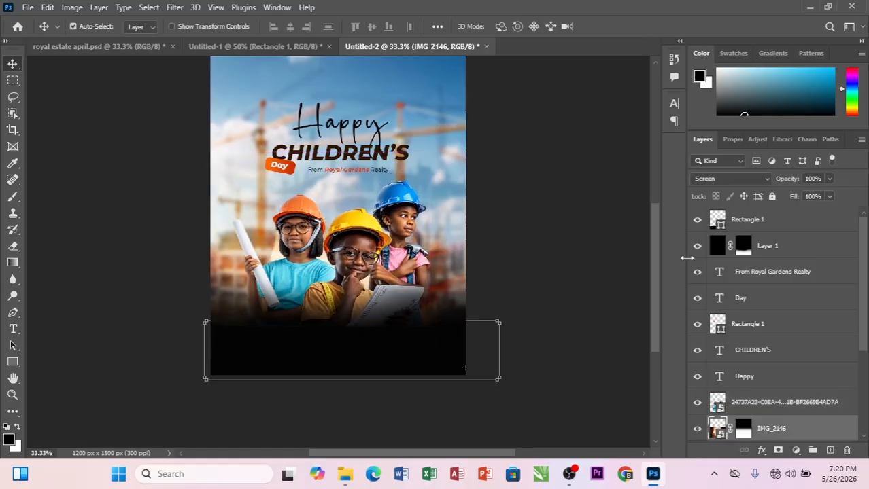
- Move Layer 1 with Free Transform about 10 px left and 46 px up
{"action": "left_click", "coordinate": [767, 250]}
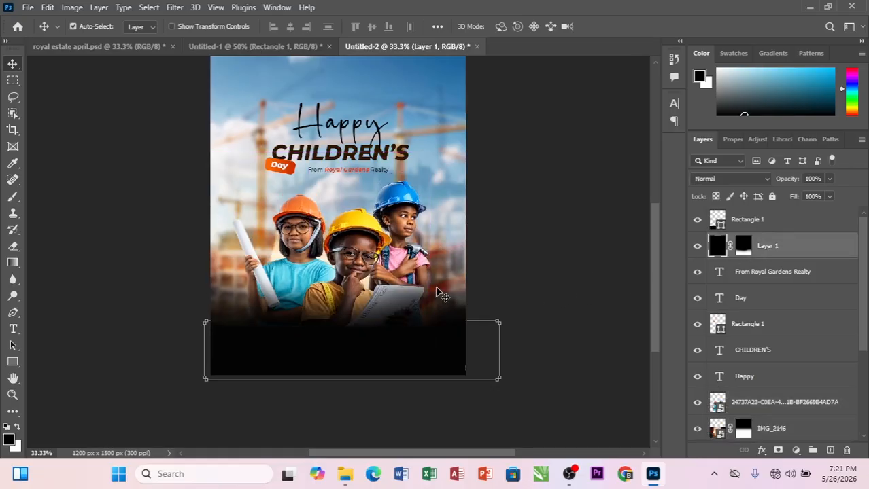
{"action": "key", "text": "ctrl+t"}
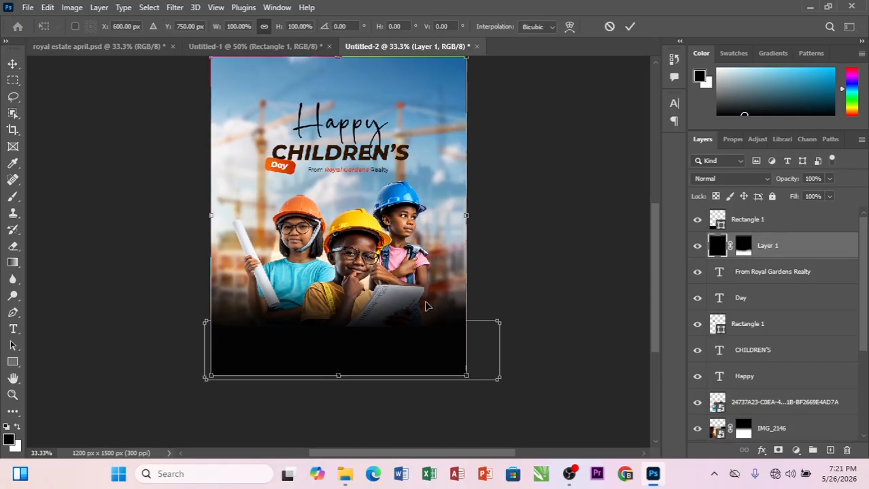
{"action": "left_click_drag", "start_coordinate": [425, 309], "coordinate": [420, 297]}
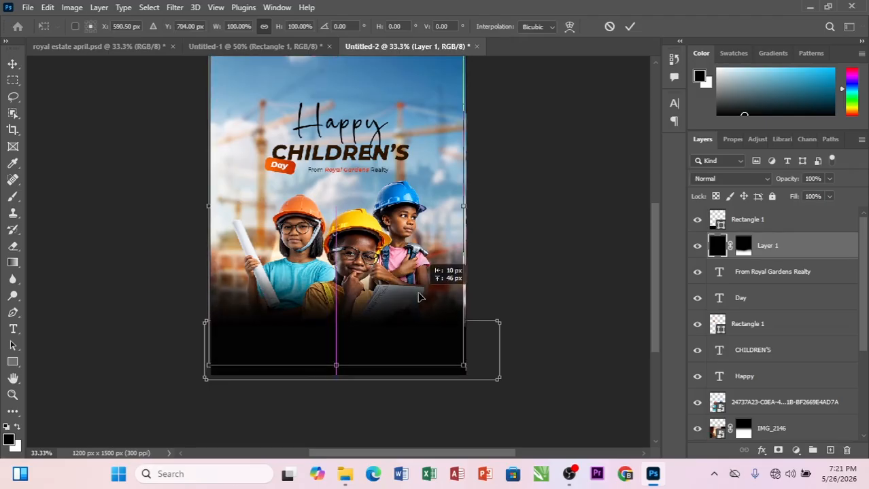
{"action": "left_click_drag", "start_coordinate": [419, 297], "coordinate": [419, 296]}
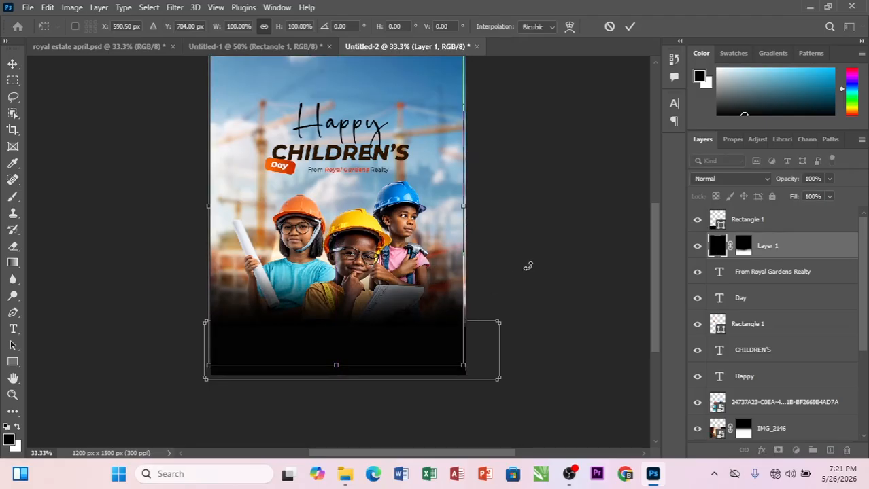
{"action": "key", "text": "Return"}
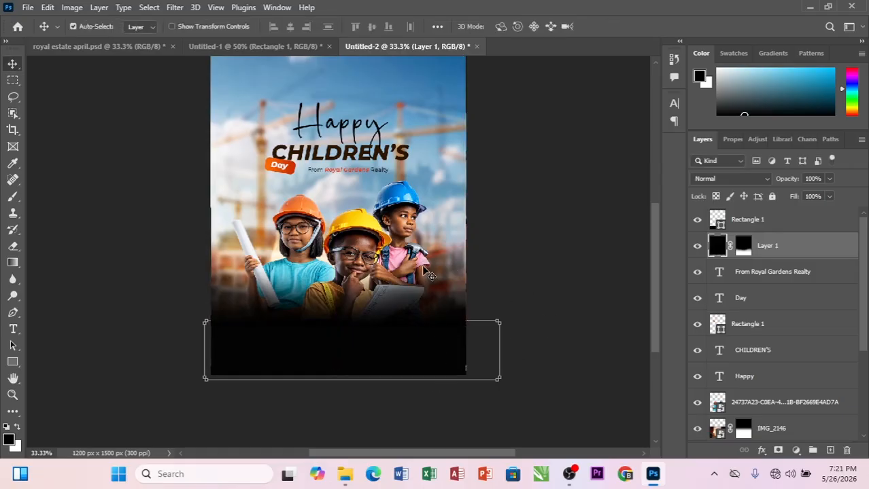
- Shift the black footer rectangle about 53 px left and 26 px up so it spans the full width of the flyer's bottom
{"action": "left_click", "coordinate": [155, 204]}
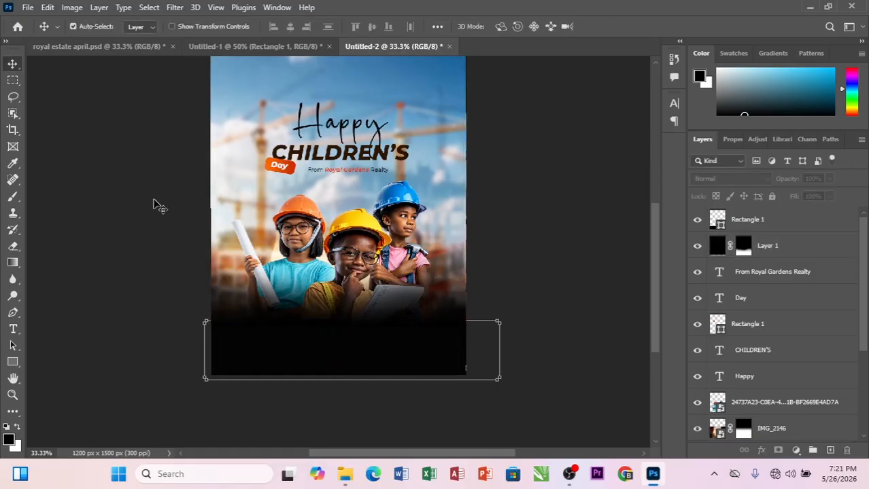
{"action": "key", "text": "ctrl+plus"}
{"action": "key", "text": "ctrl+minus"}
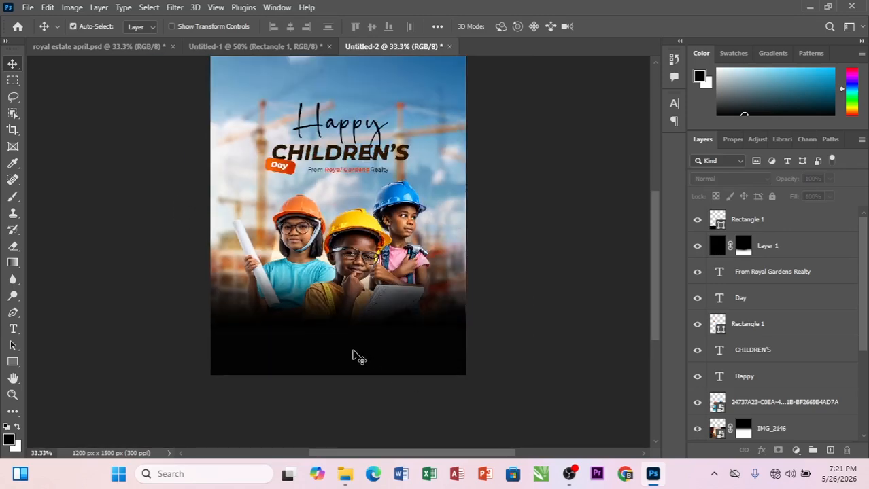
{"action": "left_click", "coordinate": [337, 359]}
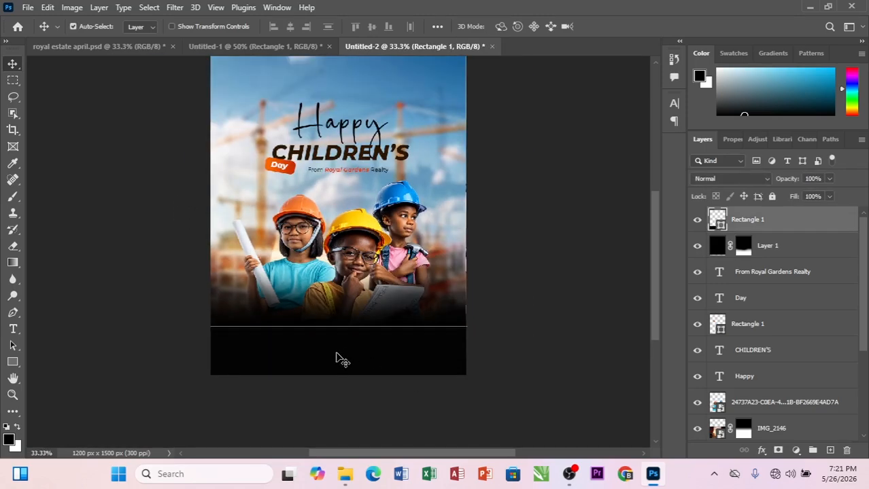
{"action": "left_click_drag", "start_coordinate": [337, 358], "coordinate": [323, 351]}
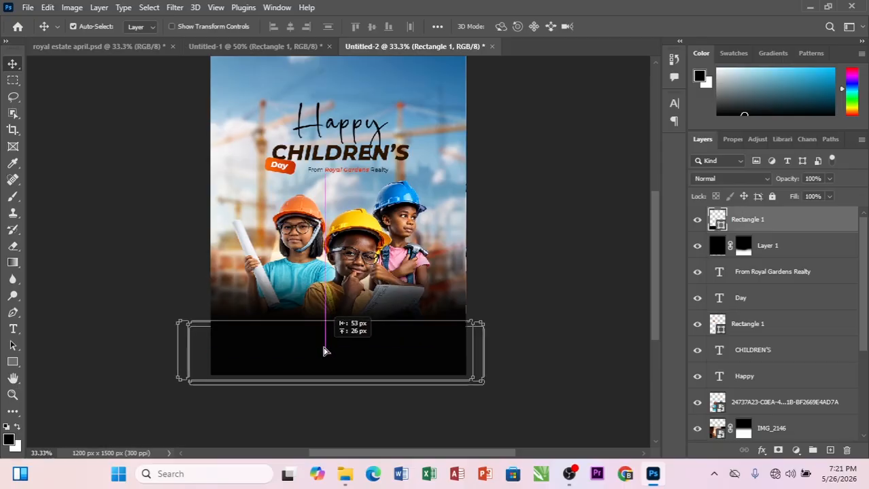
{"action": "left_click", "coordinate": [246, 49]}
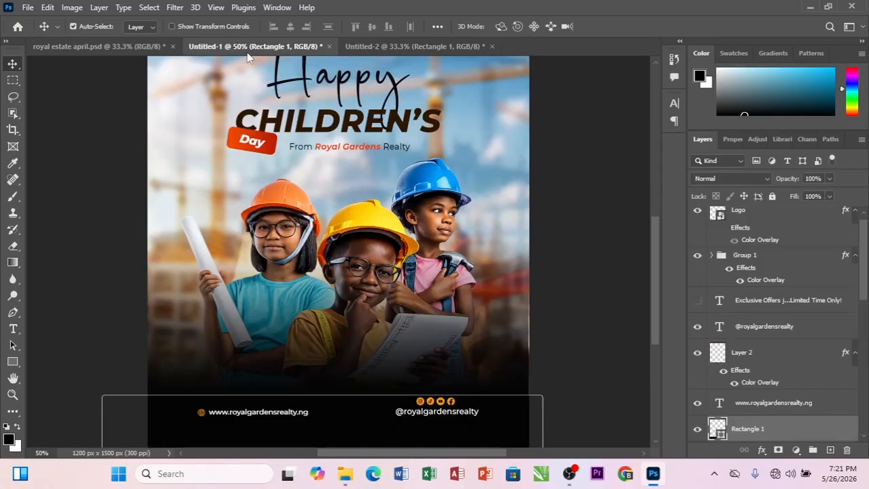
{"action": "left_click", "coordinate": [399, 45]}
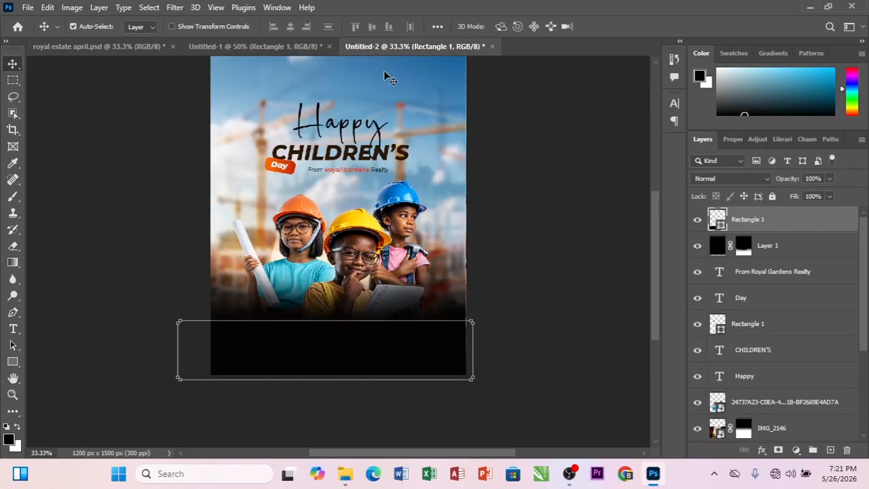
{"action": "left_click", "coordinate": [401, 314]}
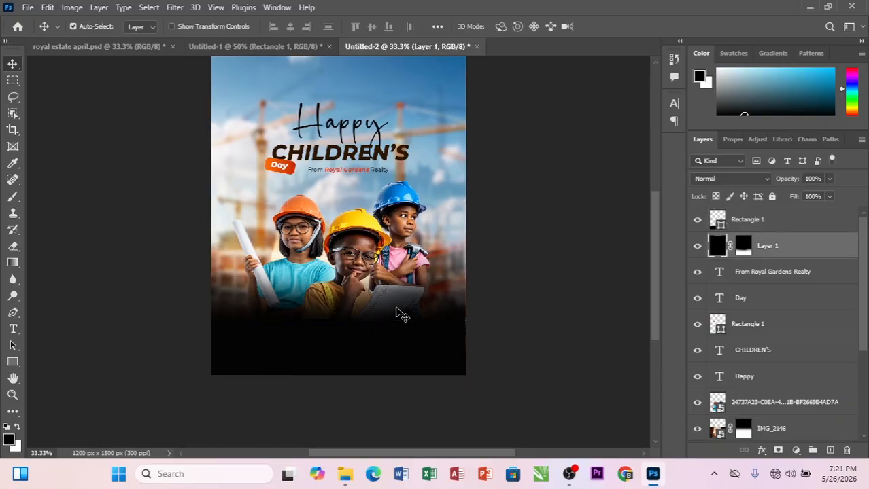
{"action": "left_click", "coordinate": [828, 178]}
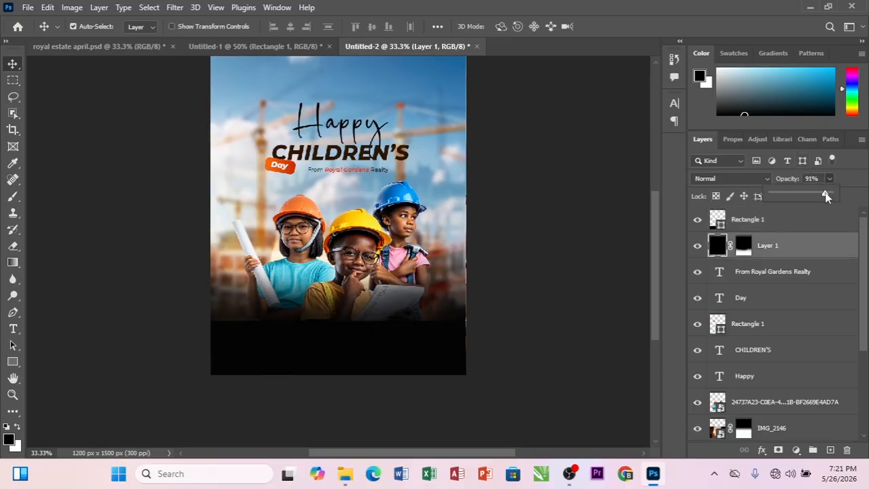
{"action": "left_click_drag", "start_coordinate": [826, 193], "coordinate": [828, 193]}
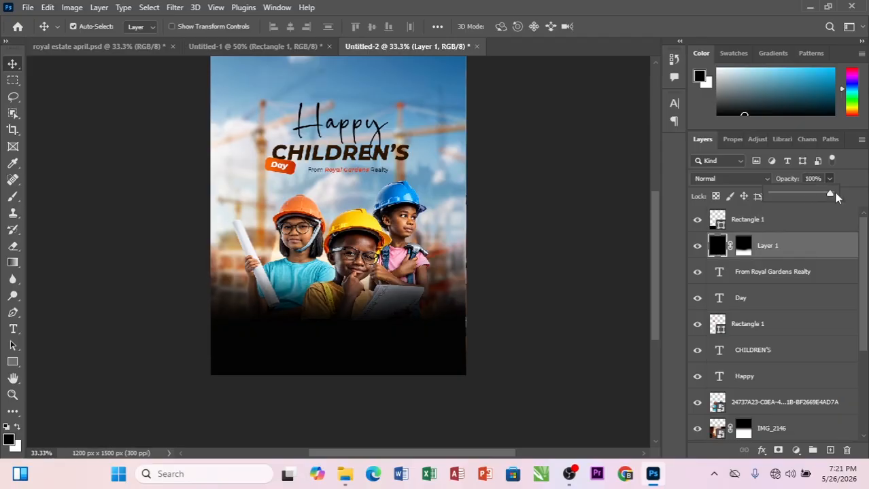
- Copy the masked black fade layer from Untitled-1 into Untitled-2 and place it directly below Layer 1
{"action": "left_click", "coordinate": [281, 46]}
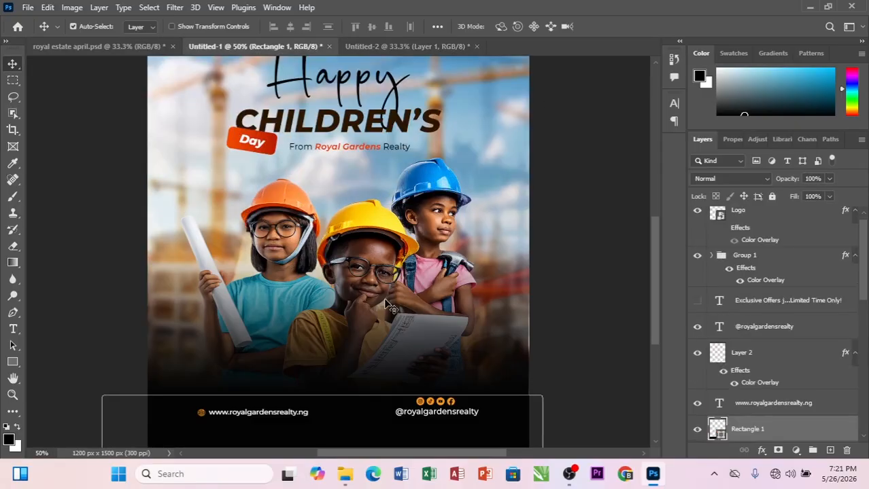
{"action": "left_click_drag", "start_coordinate": [461, 309], "coordinate": [401, 314]}
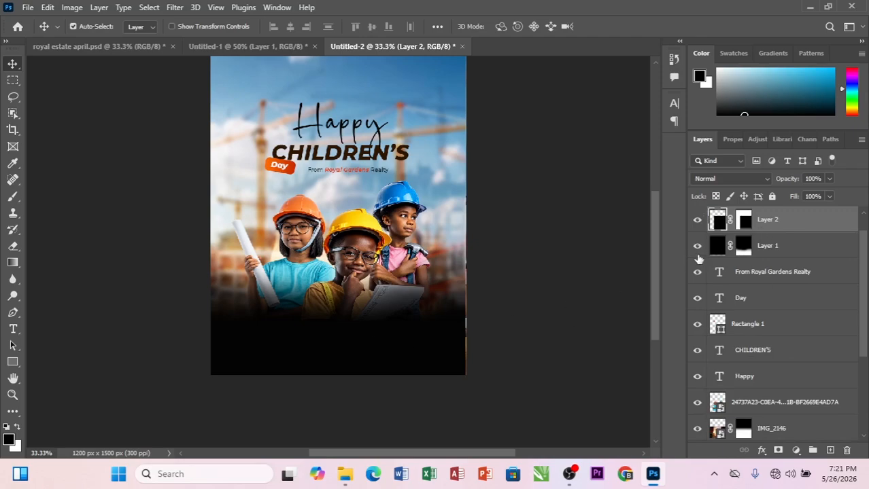
{"action": "left_click_drag", "start_coordinate": [808, 225], "coordinate": [693, 259]}
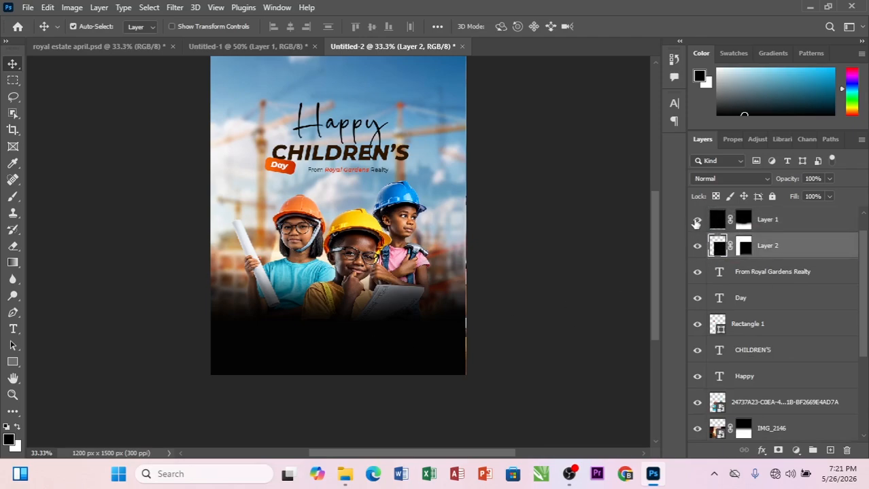
- Hide Layer 1 and move Layer 2 to X 600 px, Y 679 px so it spans the canvas width and darkens the lower area
{"action": "left_click", "coordinate": [696, 220]}
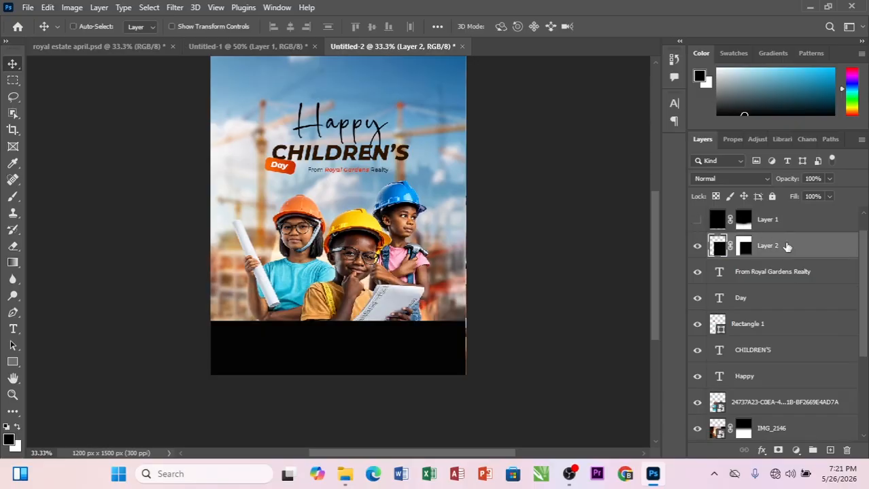
{"action": "key", "text": "ctrl+t"}
{"action": "left_click_drag", "start_coordinate": [437, 249], "coordinate": [370, 146]}
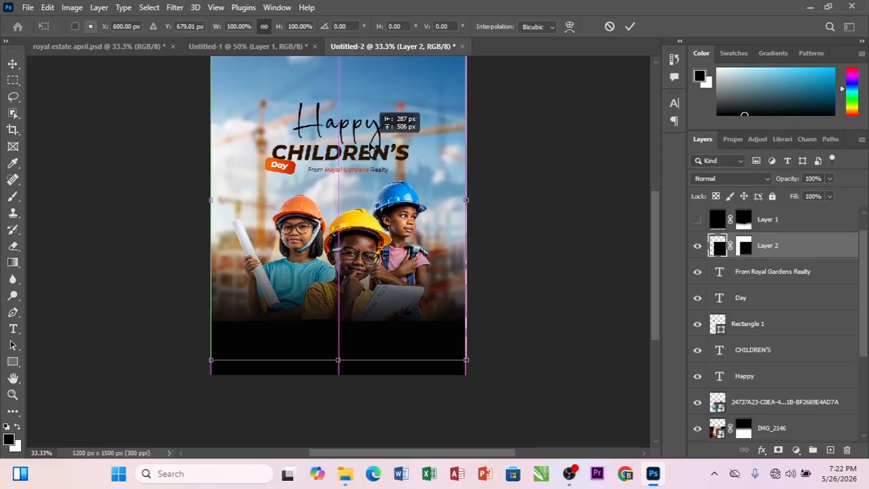
{"action": "key", "text": "Return"}
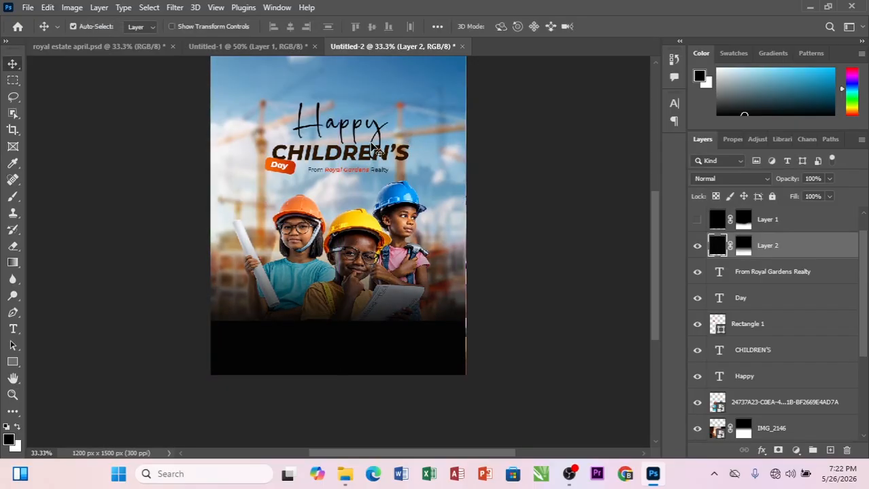
- Enlarge Layer 2 slightly outward from its lower-right corner and check the fade over the children
{"action": "key", "text": "ctrl+t"}
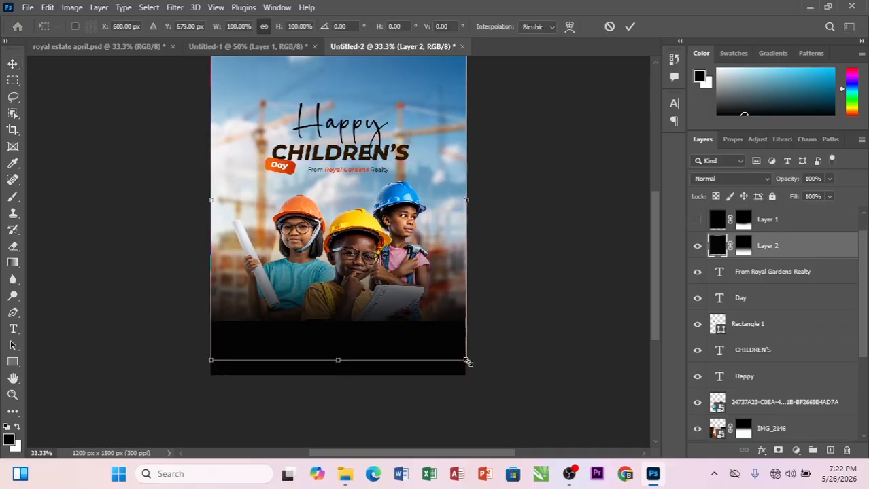
{"action": "left_click_drag", "start_coordinate": [467, 362], "coordinate": [469, 364]}
{"action": "key", "text": "Return"}
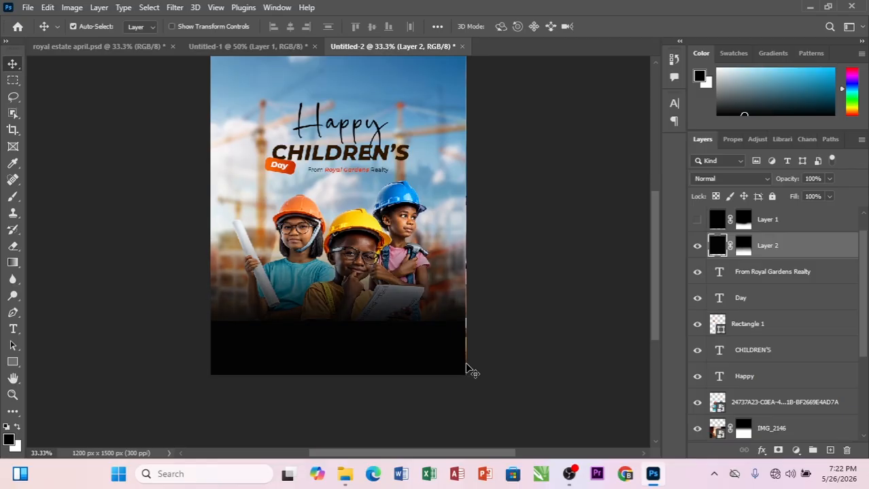
{"action": "scroll", "coordinate": [472, 373], "scroll_direction": "up", "scroll_amount": 2}
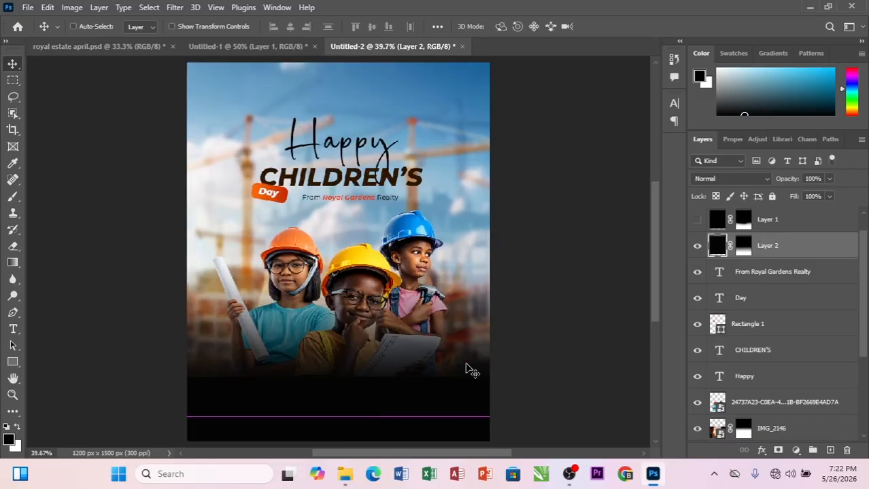
{"action": "scroll", "coordinate": [473, 372], "scroll_direction": "down", "scroll_amount": 2}
{"action": "key", "text": "ctrl+plus"}
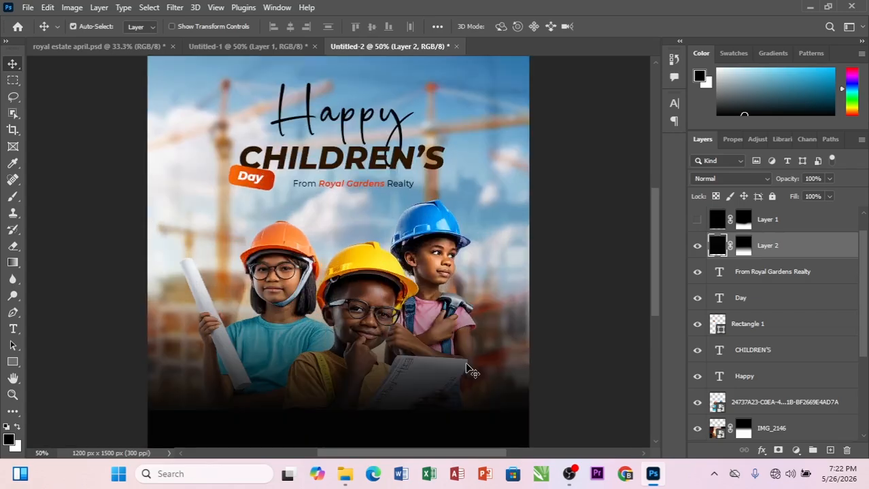
{"action": "scroll", "coordinate": [472, 372], "scroll_direction": "down", "scroll_amount": 2}
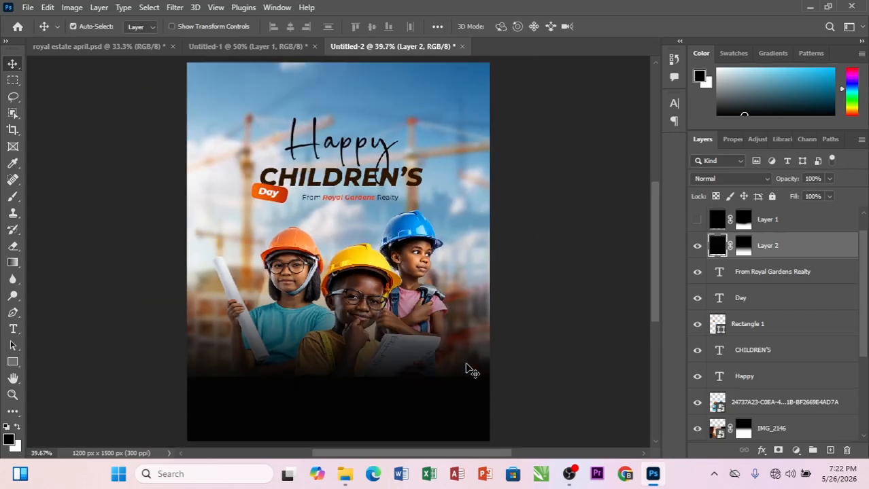
- Compare the two black fades over the children by alternately showing and hiding Layer 1 and Layer 2
{"action": "left_click", "coordinate": [697, 221]}
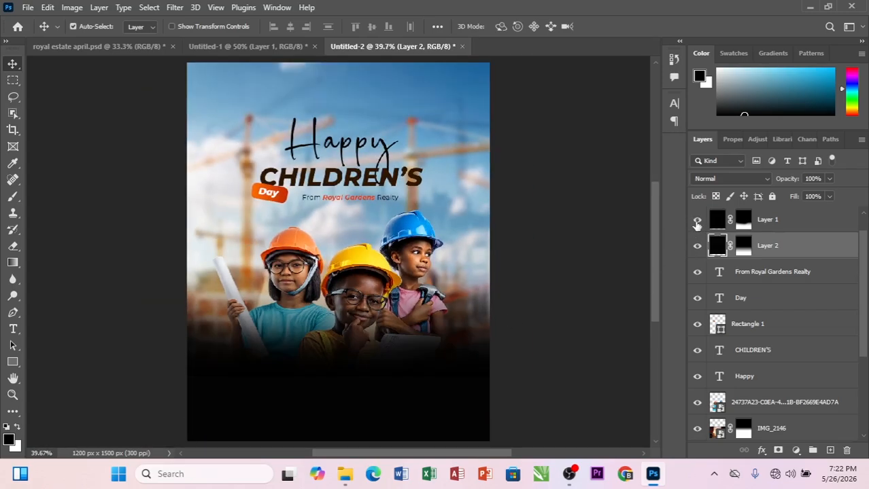
{"action": "left_click", "coordinate": [696, 246]}
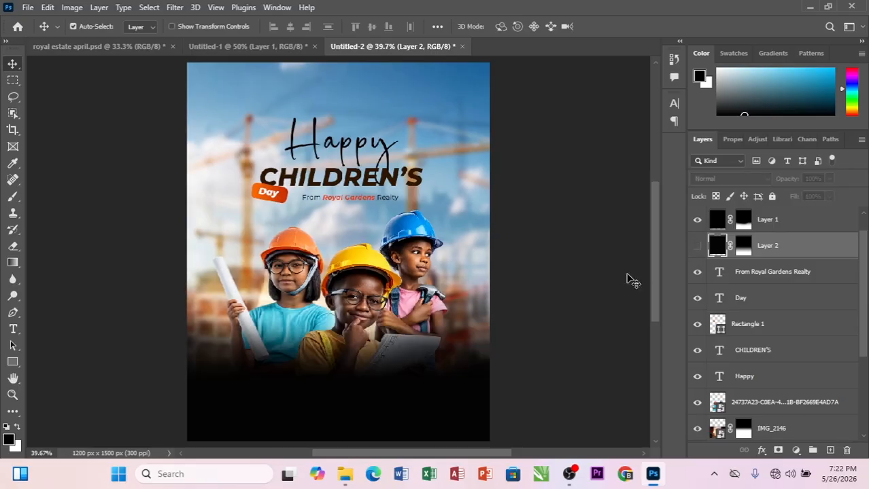
{"action": "left_click", "coordinate": [696, 222]}
{"action": "left_click", "coordinate": [697, 246]}
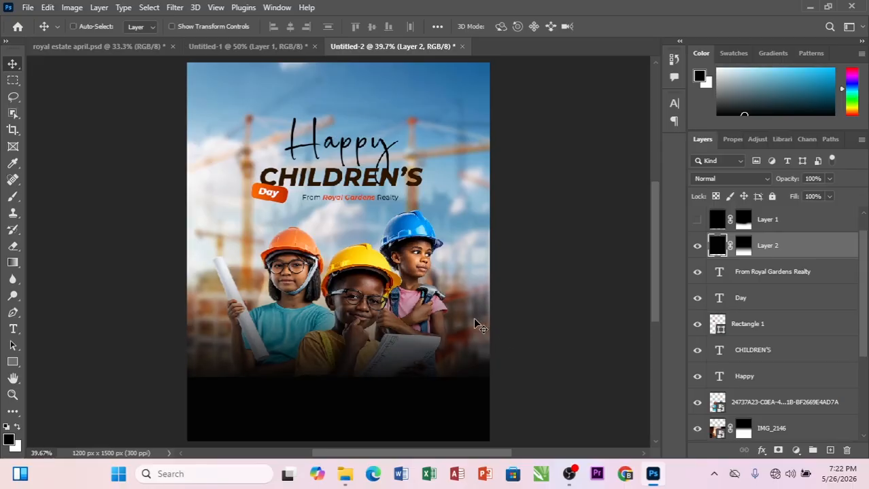
- Move the Layer 2 fade to X 606 px, Y 625 px and check how it darkens the children
{"action": "key", "text": "ctrl+t"}
{"action": "mouse_move", "coordinate": [435, 325]}
{"action": "left_mouse_down"}
{"action": "mouse_move", "coordinate": [431, 345]}
{"action": "mouse_move", "coordinate": [433, 314]}
{"action": "left_mouse_up"}
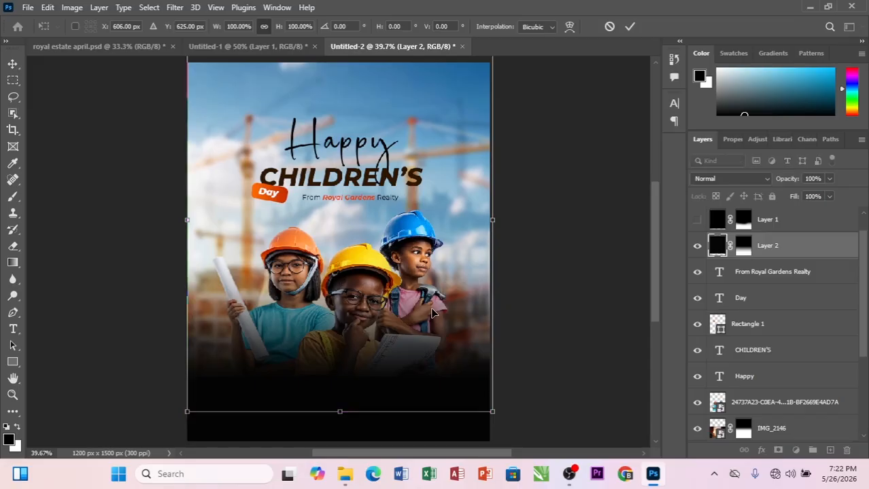
{"action": "key", "text": "Return"}
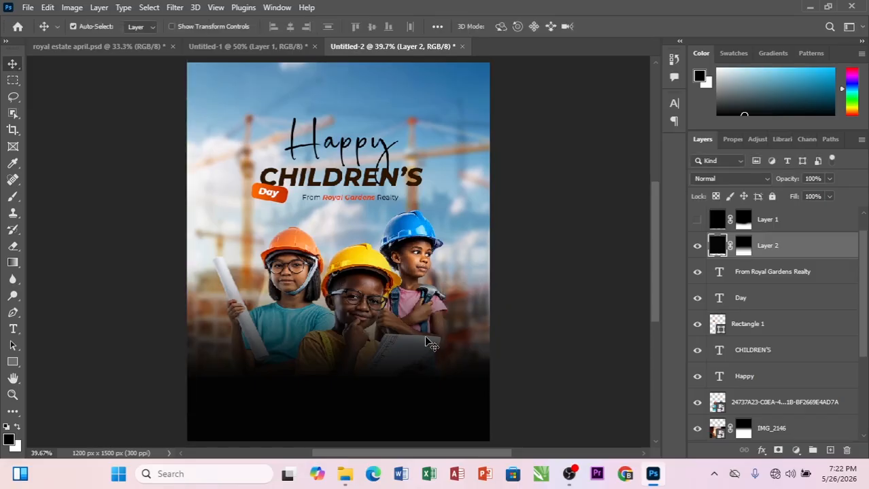
{"action": "scroll", "coordinate": [432, 319], "scroll_direction": "down", "scroll_amount": 3}
{"action": "scroll", "coordinate": [432, 288], "scroll_direction": "up", "scroll_amount": 2}
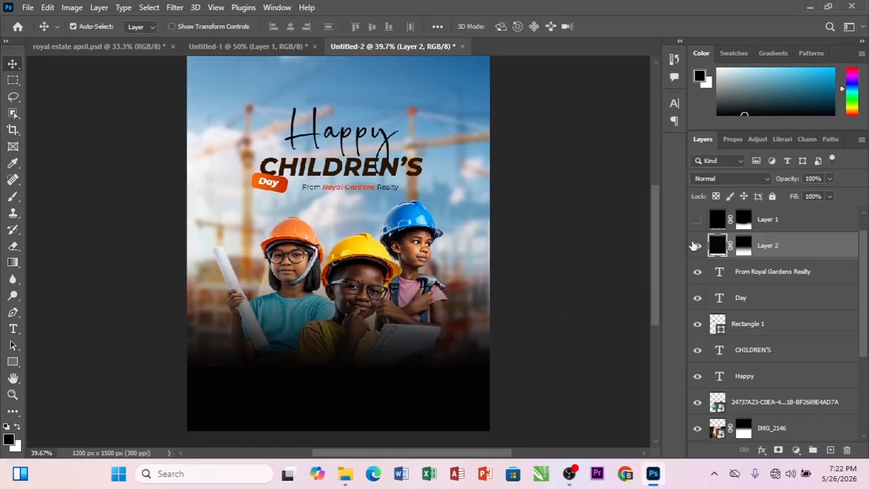
- Show Layer 1 in place of Layer 2 and delete Layer 2
{"action": "left_click_drag", "start_coordinate": [697, 247], "coordinate": [697, 222]}
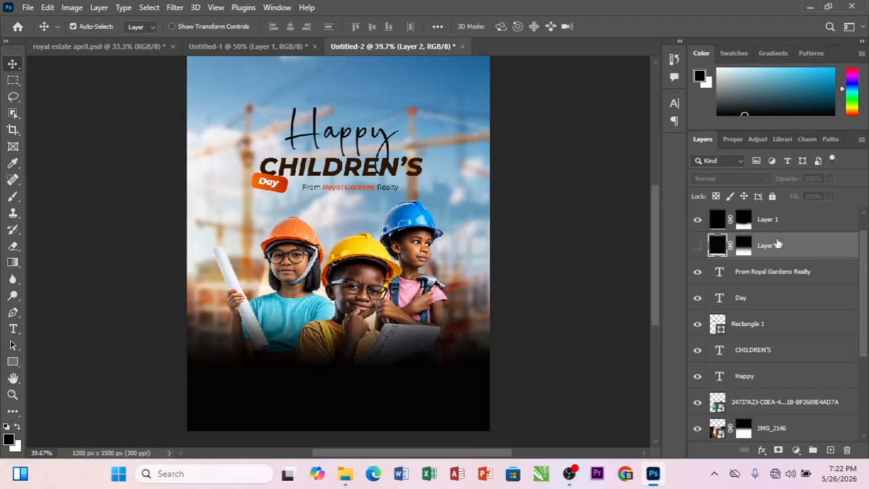
{"action": "key", "text": "Delete"}
- Nudge the Layer 1 fade slightly upward to Y 688.87 px and check the blend across the flyer
{"action": "left_click", "coordinate": [760, 223]}
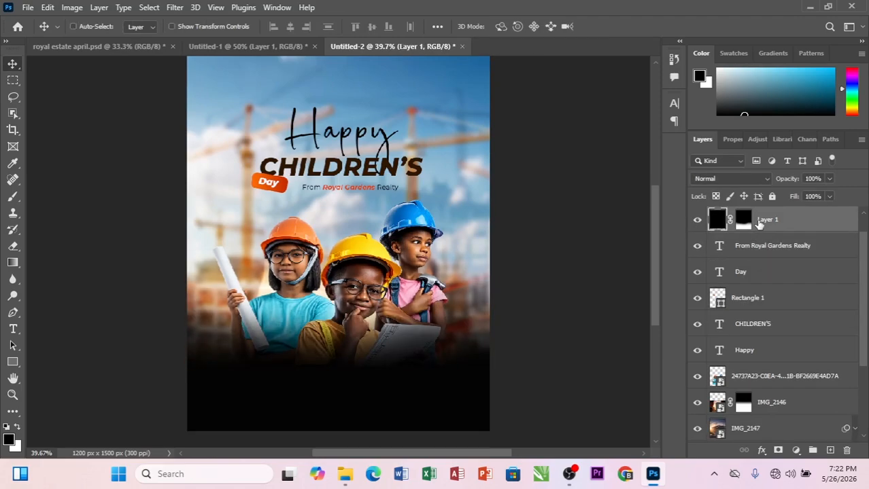
{"action": "key", "text": "ctrl+t"}
{"action": "key", "text": "Up"}
{"action": "key", "text": "Up"}
{"action": "key", "text": "Up"}
{"action": "key", "text": "Up"}
{"action": "key", "text": "Up"}
{"action": "key", "text": "Up"}
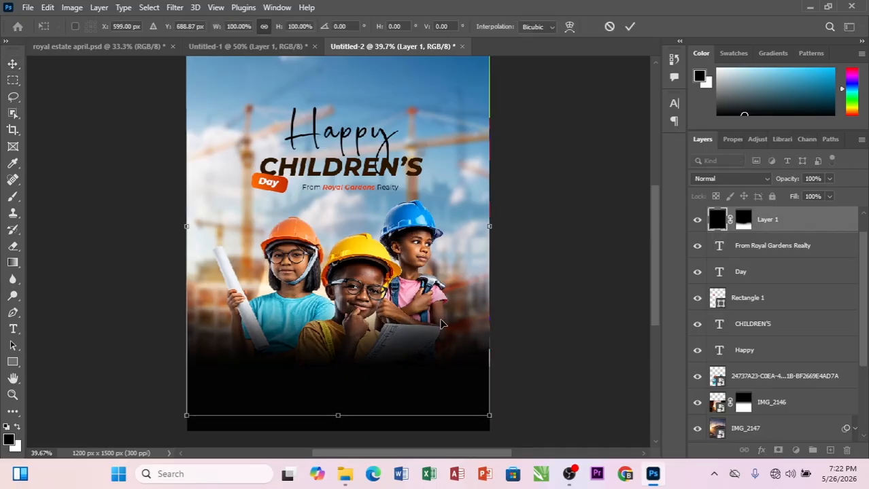
{"action": "key", "text": "Return"}
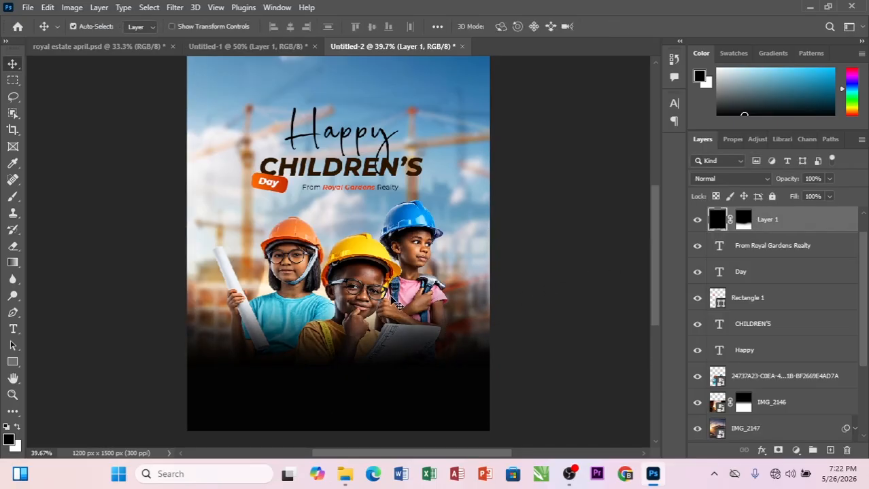
{"action": "scroll", "coordinate": [391, 297], "scroll_direction": "down", "scroll_amount": 5}
{"action": "scroll", "coordinate": [391, 297], "scroll_direction": "up", "scroll_amount": 6}
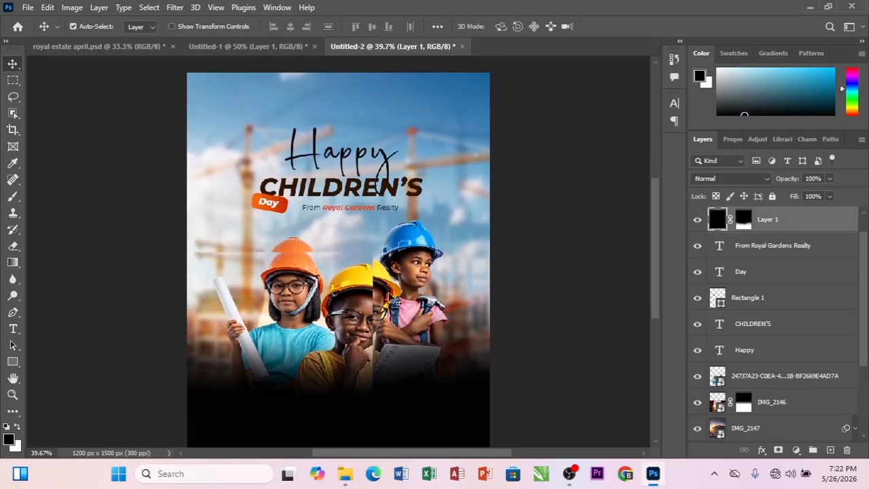
{"action": "scroll", "coordinate": [347, 248], "scroll_direction": "down", "scroll_amount": 1}
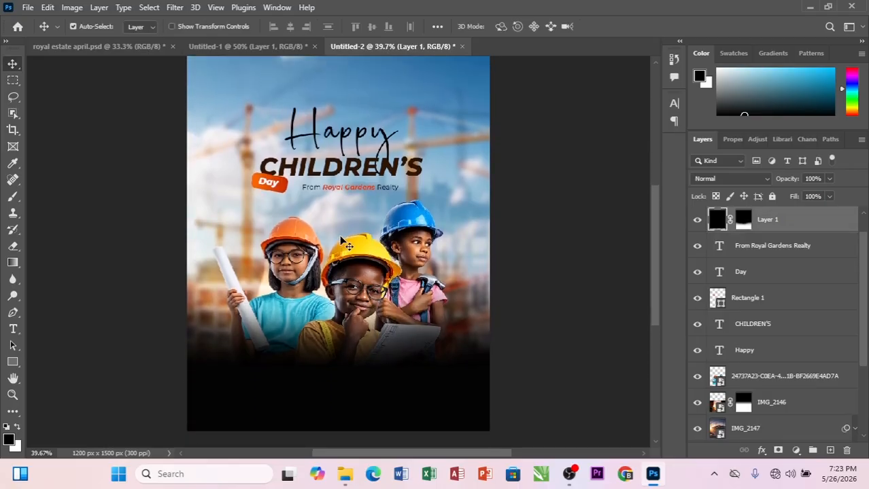
{"action": "left_click", "coordinate": [279, 47]}
{"action": "scroll", "coordinate": [261, 401], "scroll_direction": "down", "scroll_amount": 3}
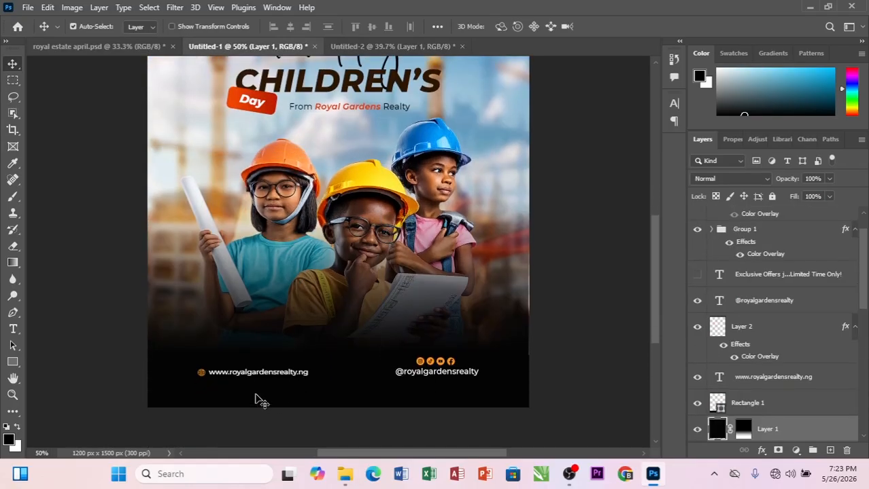
{"action": "left_click", "coordinate": [202, 373]}
{"action": "left_click_drag", "start_coordinate": [238, 381], "coordinate": [258, 409]}
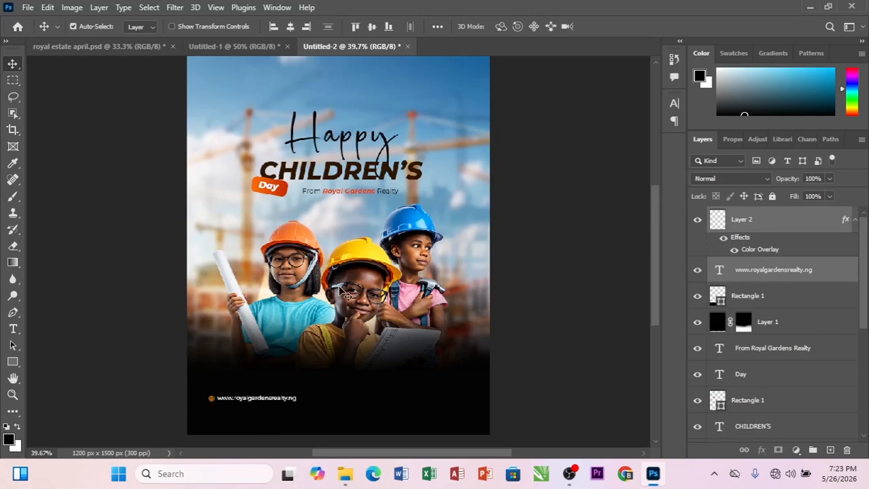
- Nudge the globe icon and website text about 50 px to the right within the footer
{"action": "key", "text": "shift+Right"}
{"action": "key", "text": "shift+Right"}
{"action": "key", "text": "shift+Right"}
{"action": "key", "text": "shift+Right"}
{"action": "key", "text": "shift+Right"}
{"action": "key", "text": "shift+Right"}
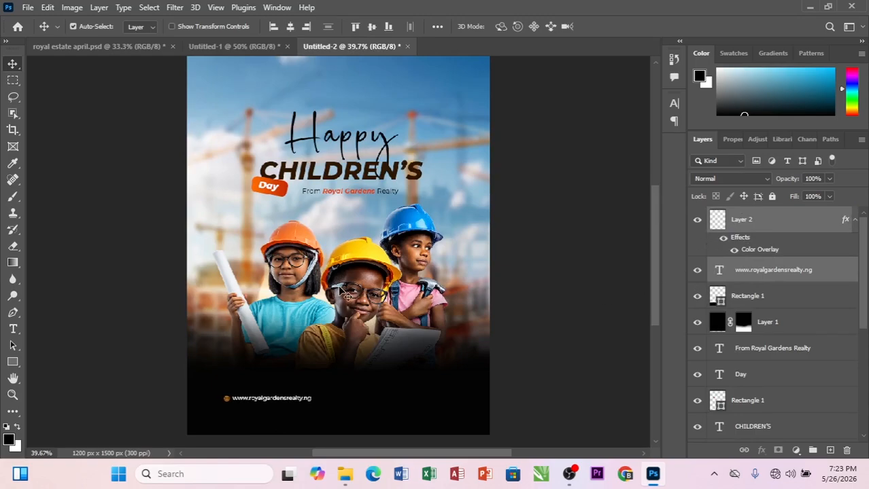
{"action": "key", "text": "Right"}
{"action": "key", "text": "Right"}
{"action": "key", "text": "Right"}
{"action": "key", "text": "Right"}
{"action": "key", "text": "Right"}
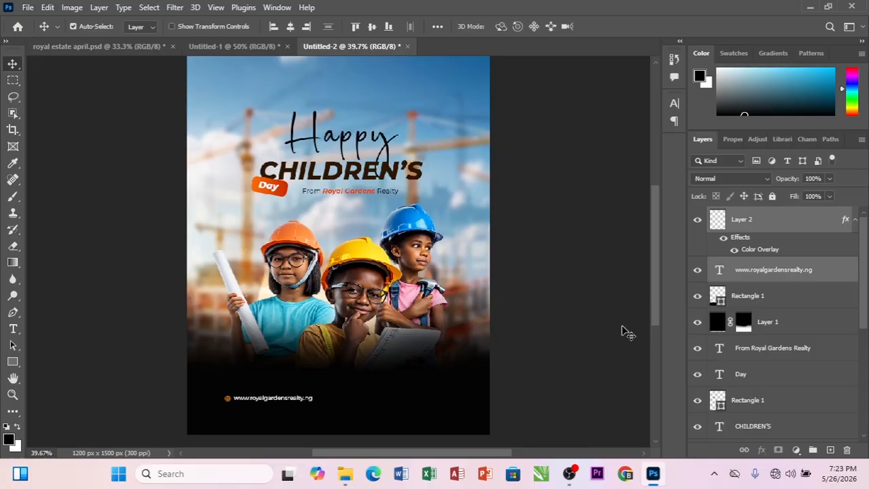
- Try to copy only the social icons group, Group 1, from Untitled-1 into the footer of Untitled-2, and undo it
{"action": "left_click", "coordinate": [256, 49]}
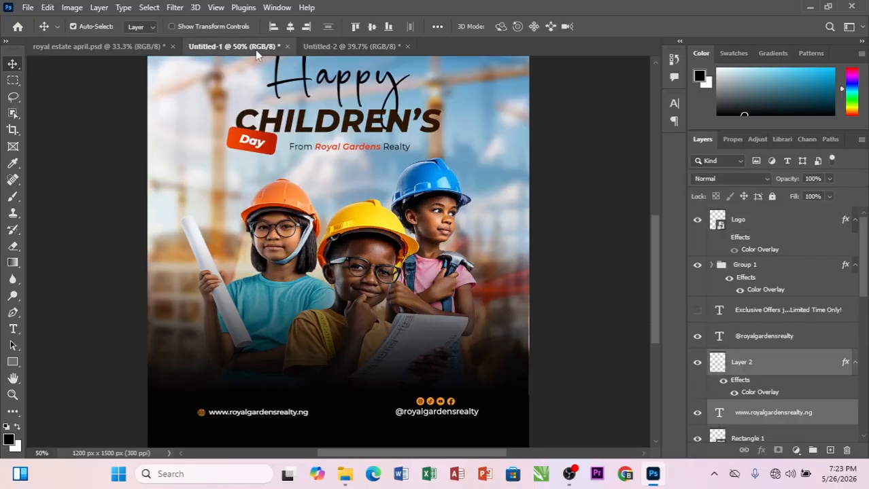
{"action": "left_click", "coordinate": [449, 405]}
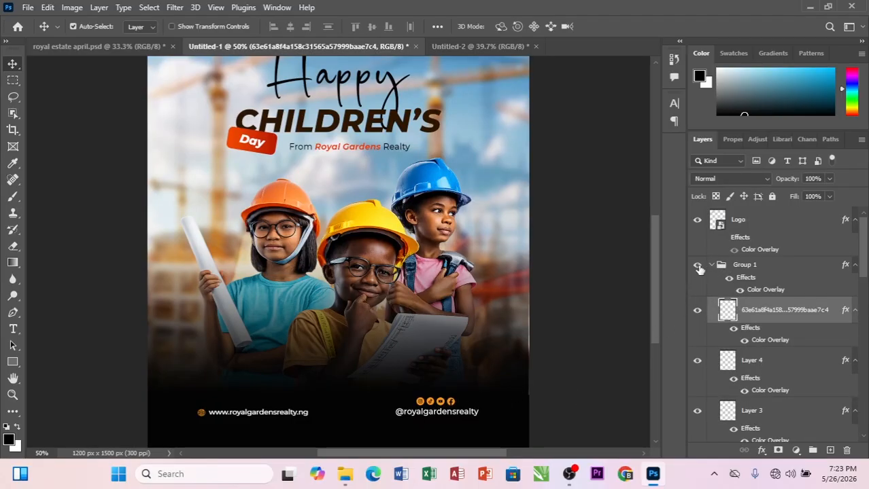
{"action": "left_click", "coordinate": [724, 266]}
{"action": "left_click_drag", "start_coordinate": [725, 266], "coordinate": [393, 389]}
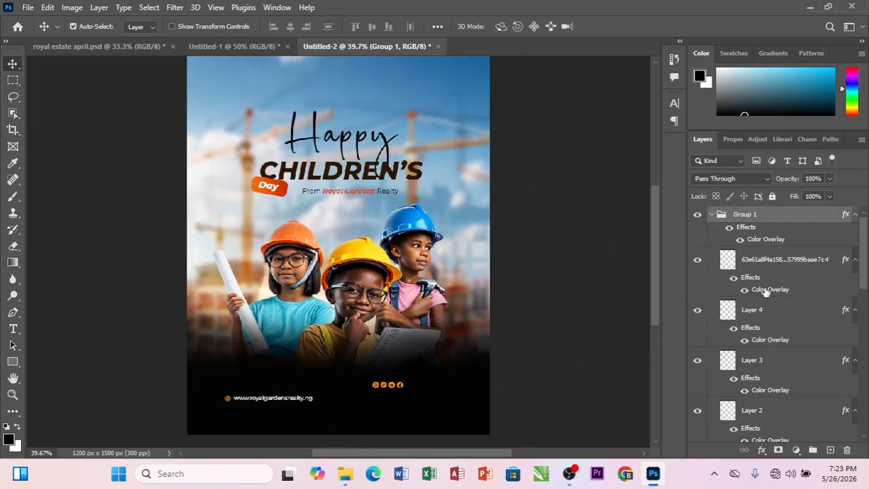
{"action": "key", "text": "ctrl+z"}
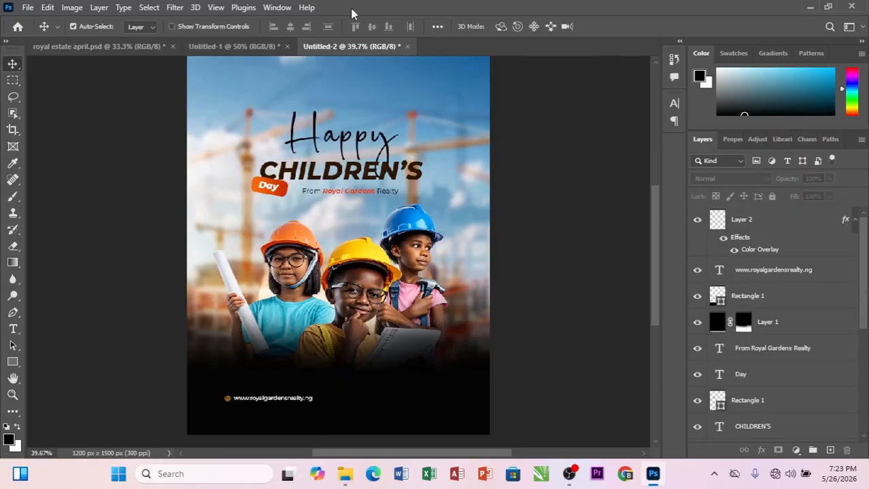
{"action": "left_click", "coordinate": [236, 49]}
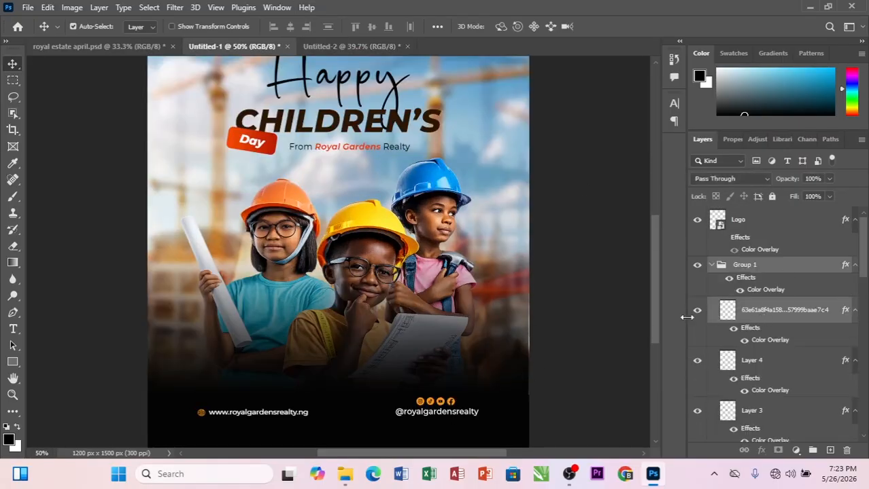
{"action": "left_click", "coordinate": [697, 312]}
{"action": "left_click", "coordinate": [697, 312]}
{"action": "left_click", "coordinate": [711, 265]}
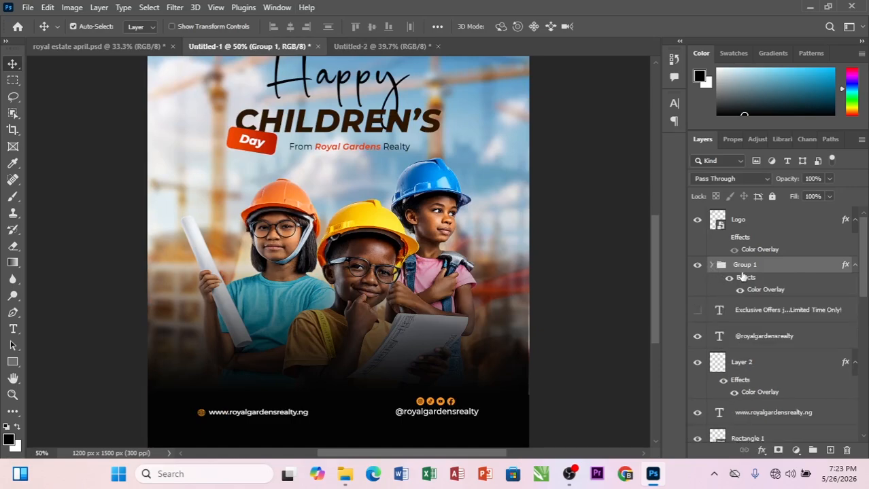
{"action": "scroll", "coordinate": [749, 310], "scroll_direction": "down", "scroll_amount": 2}
{"action": "scroll", "coordinate": [749, 310], "scroll_direction": "up", "scroll_amount": 2}
{"action": "left_click_drag", "start_coordinate": [745, 335], "coordinate": [422, 385]}
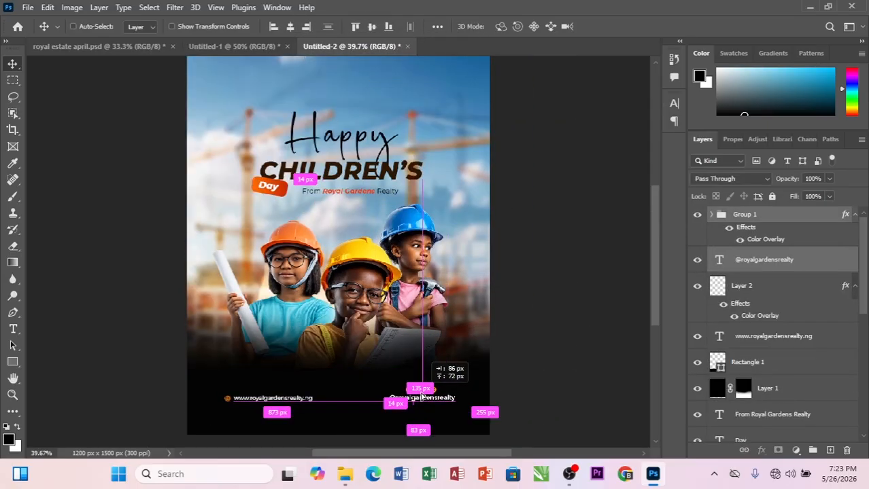
{"action": "left_click_drag", "start_coordinate": [423, 397], "coordinate": [424, 398]}
{"action": "scroll", "coordinate": [426, 421], "scroll_direction": "down", "scroll_amount": 2}
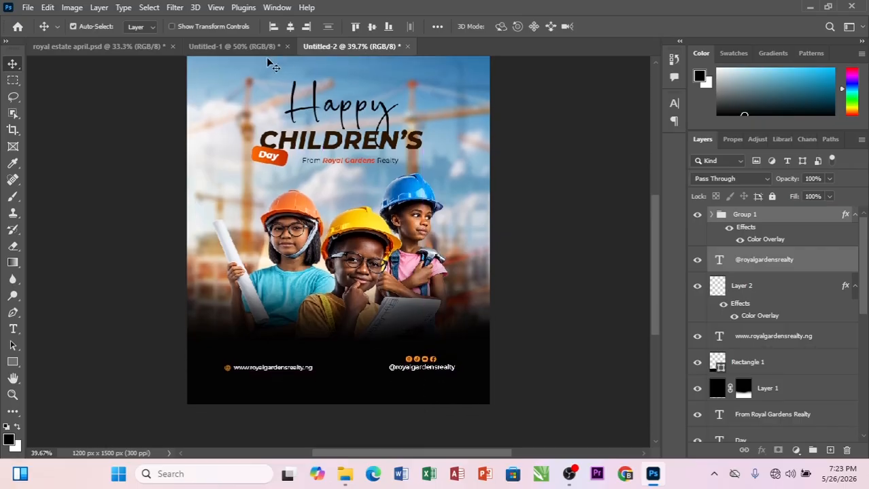
- Check the footer layout in Untitled-1 and return to Untitled-2
{"action": "left_click", "coordinate": [244, 47]}
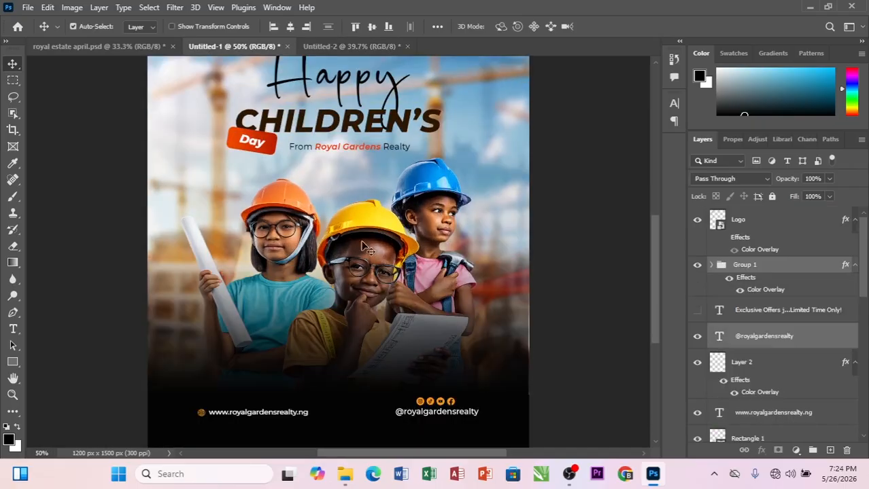
{"action": "scroll", "coordinate": [367, 248], "scroll_direction": "down", "scroll_amount": 3}
{"action": "left_click", "coordinate": [360, 46]}
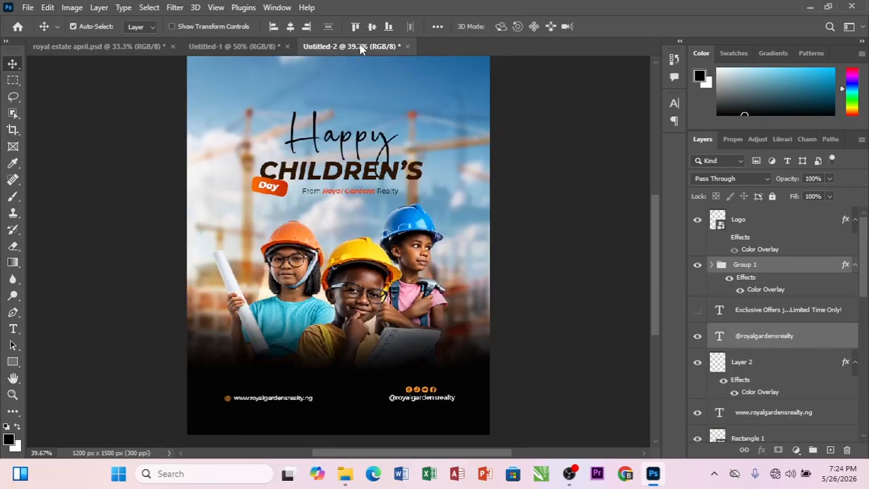
- Nudge the black footer rectangle, Rectangle 1, about 30 px downward and deselect it
{"action": "left_click", "coordinate": [463, 418]}
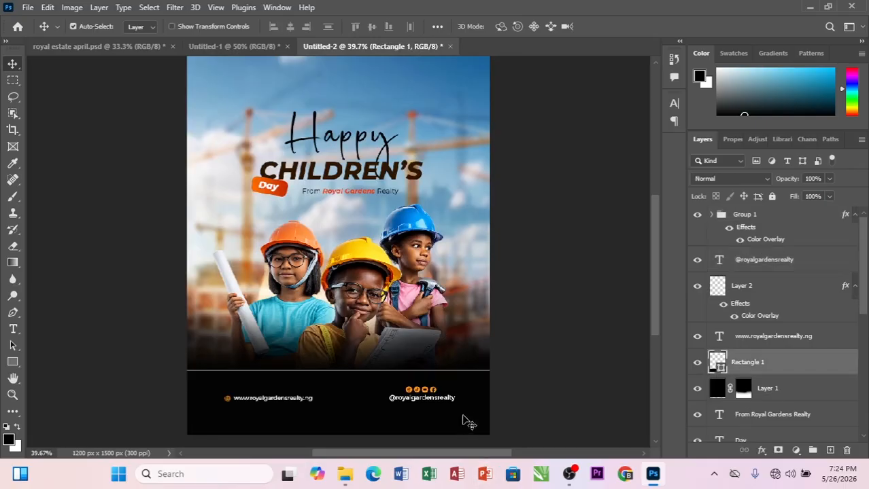
{"action": "key", "text": "Down"}
{"action": "key", "text": "Down"}
{"action": "key", "text": "Down"}
{"action": "key", "text": "Down"}
{"action": "key", "text": "Down"}
{"action": "key", "text": "Down"}
{"action": "key", "text": "Down"}
{"action": "key", "text": "Down"}
{"action": "key", "text": "Down"}
{"action": "key", "text": "Down"}
{"action": "key", "text": "Down"}
{"action": "key", "text": "Down"}
{"action": "key", "text": "Down"}
{"action": "key", "text": "Down"}
{"action": "key", "text": "Down"}
{"action": "key", "text": "Down"}
{"action": "key", "text": "Down"}
{"action": "key", "text": "Down"}
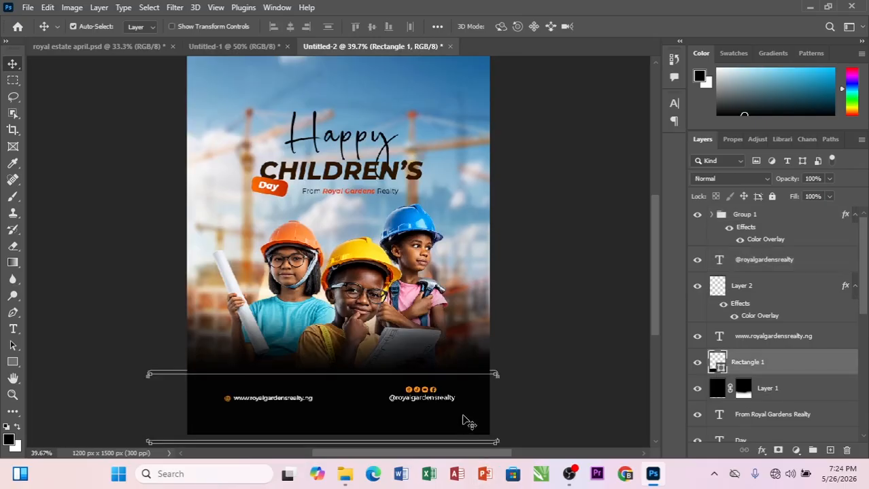
{"action": "key", "text": "Down"}
{"action": "key", "text": "Down"}
{"action": "key", "text": "Down"}
{"action": "key", "text": "Down"}
{"action": "key", "text": "Down"}
{"action": "key", "text": "Down"}
{"action": "key", "text": "Down"}
{"action": "key", "text": "Down"}
{"action": "key", "text": "Down"}
{"action": "key", "text": "Down"}
{"action": "key", "text": "Down"}
{"action": "key", "text": "Down"}
{"action": "key", "text": "Down"}
{"action": "key", "text": "Down"}
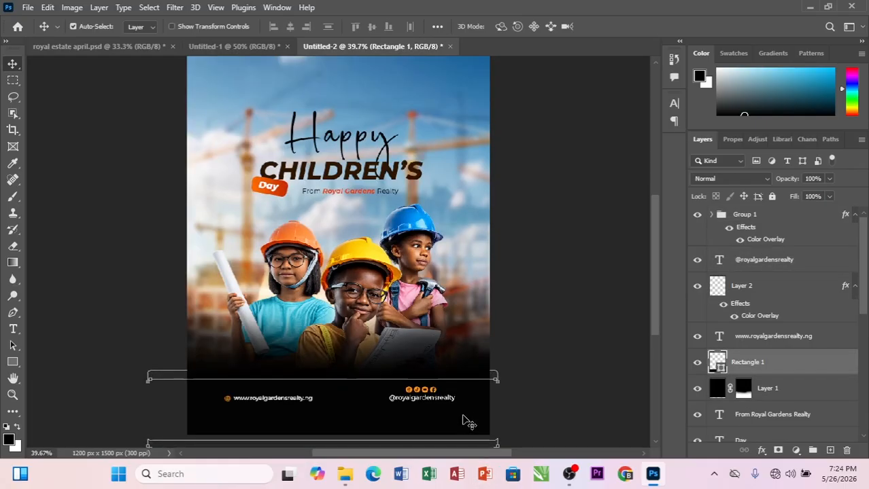
{"action": "left_click", "coordinate": [531, 393]}
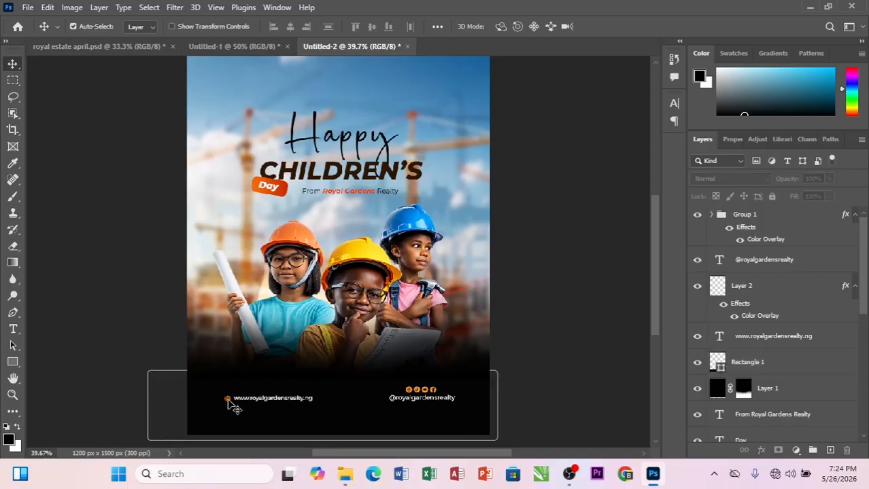
{"action": "left_click", "coordinate": [242, 403]}
{"action": "left_click", "coordinate": [248, 403], "text": "shift"}
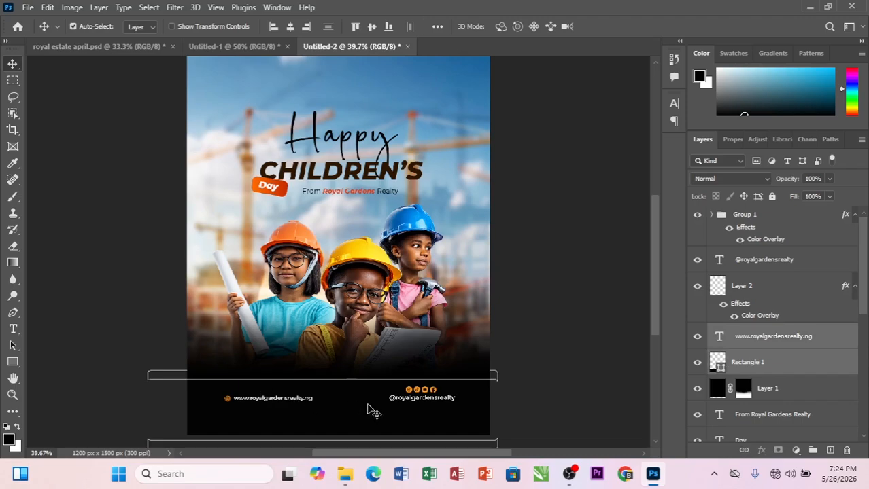
{"action": "left_click", "coordinate": [588, 340]}
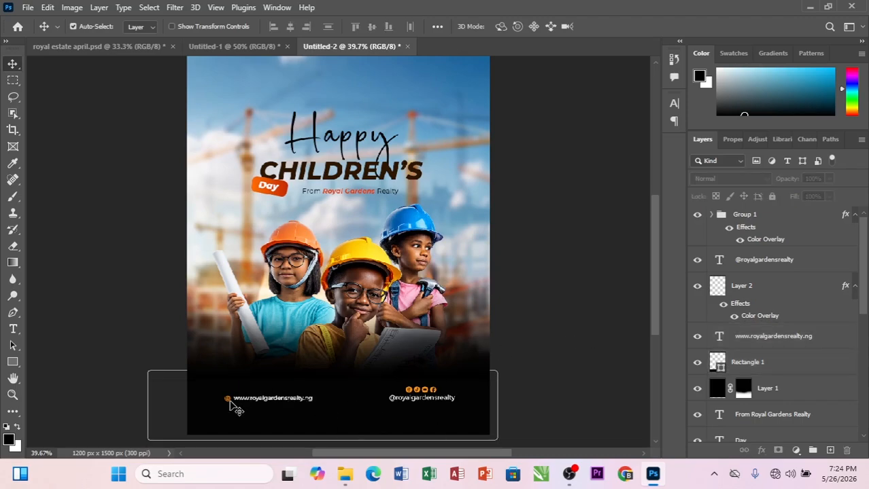
- Move the globe icon and website text down 20 px in the footer
{"action": "left_click", "coordinate": [229, 400]}
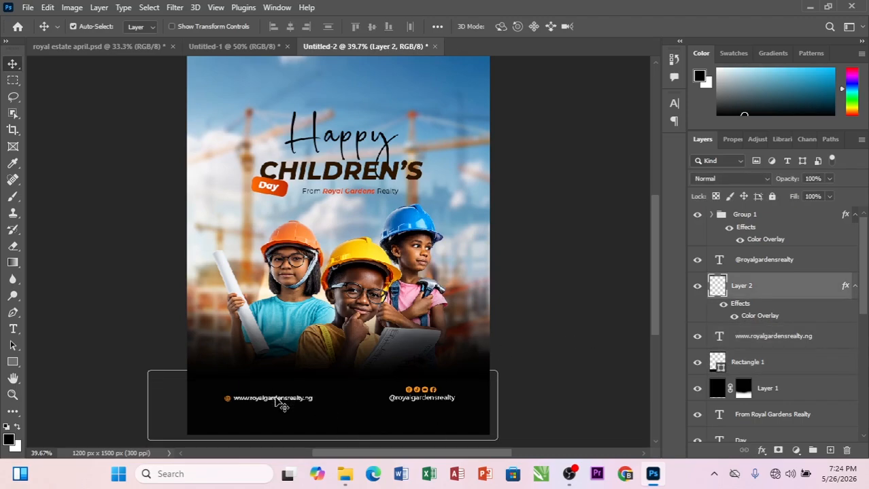
{"action": "left_click", "coordinate": [276, 401], "text": "shift"}
{"action": "key", "text": "shift+Down"}
{"action": "key", "text": "shift+Down"}
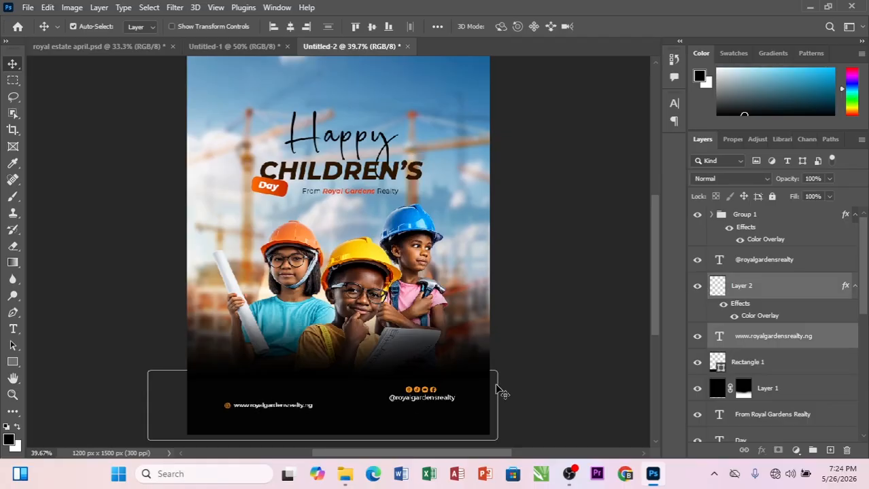
{"action": "left_click", "coordinate": [520, 392]}
{"action": "left_click", "coordinate": [431, 393]}
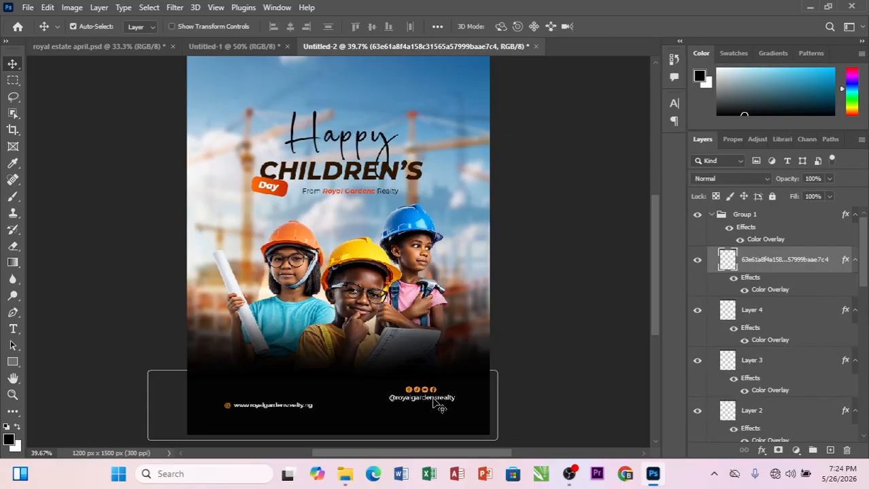
{"action": "left_click", "coordinate": [711, 214]}
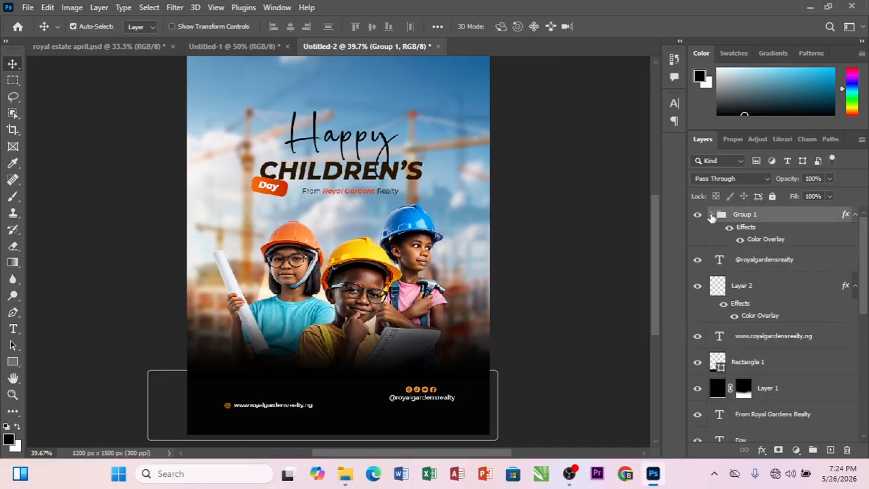
{"action": "left_click", "coordinate": [439, 400], "text": "shift"}
{"action": "key", "text": "Down"}
{"action": "key", "text": "Down"}
{"action": "key", "text": "Down"}
{"action": "key", "text": "Down"}
{"action": "key", "text": "Down"}
{"action": "key", "text": "Down"}
{"action": "key", "text": "Down"}
{"action": "key", "text": "Down"}
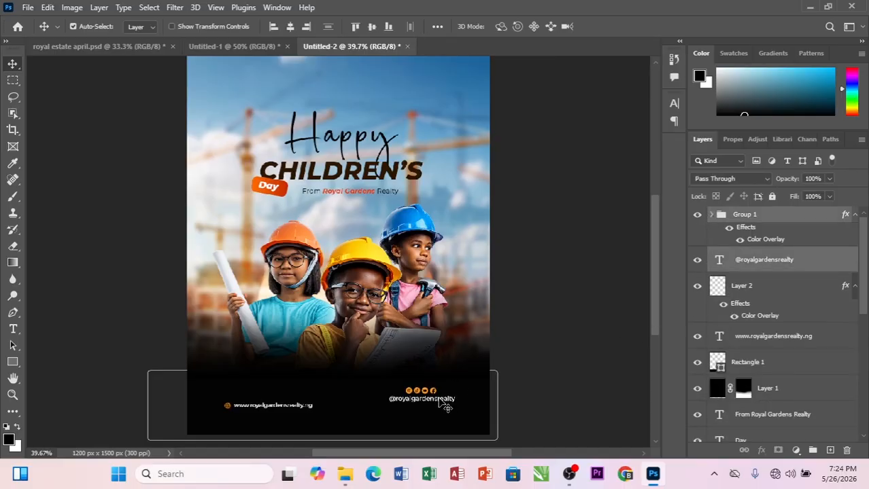
{"action": "key", "text": "Down"}
{"action": "key", "text": "Down"}
{"action": "key", "text": "Down"}
{"action": "key", "text": "Down"}
{"action": "key", "text": "Down"}
{"action": "key", "text": "Down"}
{"action": "key", "text": "Down"}
{"action": "key", "text": "Down"}
{"action": "key", "text": "Down"}
{"action": "key", "text": "Down"}
{"action": "key", "text": "Down"}
{"action": "key", "text": "Down"}
{"action": "key", "text": "Down"}
{"action": "key", "text": "Down"}
{"action": "key", "text": "Down"}
{"action": "key", "text": "Down"}
{"action": "key", "text": "Down"}
{"action": "key", "text": "Down"}
{"action": "key", "text": "Down"}
{"action": "key", "text": "Down"}
{"action": "key", "text": "Up"}
{"action": "key", "text": "Up"}
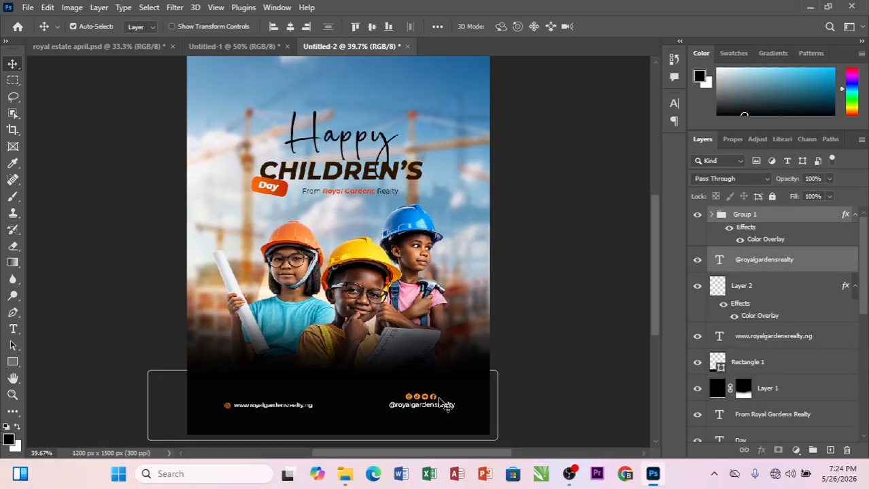
- Nudge the black footer rectangle, Rectangle 1, further down behind the footer details and deselect everything
{"action": "left_click", "coordinate": [566, 363]}
{"action": "left_click", "coordinate": [480, 391]}
{"action": "key", "text": "Down"}
{"action": "key", "text": "Down"}
{"action": "key", "text": "Down"}
{"action": "key", "text": "Down"}
{"action": "key", "text": "Down"}
{"action": "key", "text": "Down"}
{"action": "key", "text": "Down"}
{"action": "key", "text": "Down"}
{"action": "key", "text": "Down"}
{"action": "key", "text": "Down"}
{"action": "key", "text": "Down"}
{"action": "key", "text": "Down"}
{"action": "key", "text": "Down"}
{"action": "key", "text": "Down"}
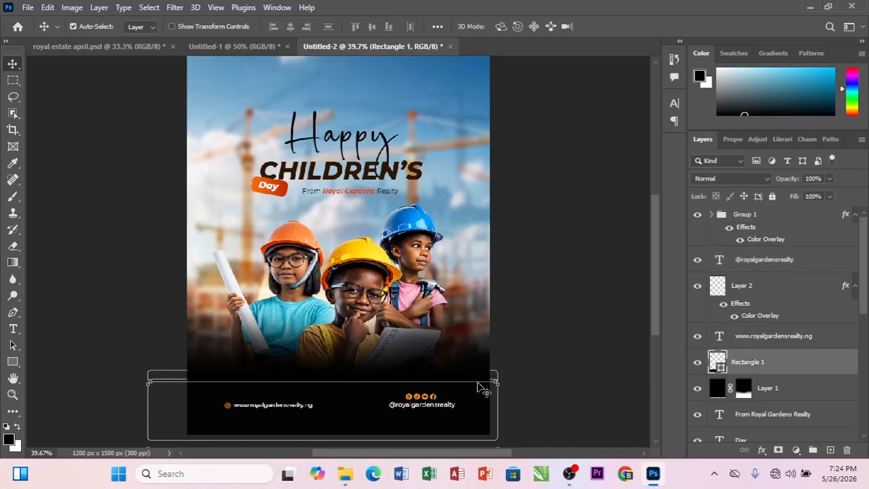
{"action": "left_click", "coordinate": [468, 354]}
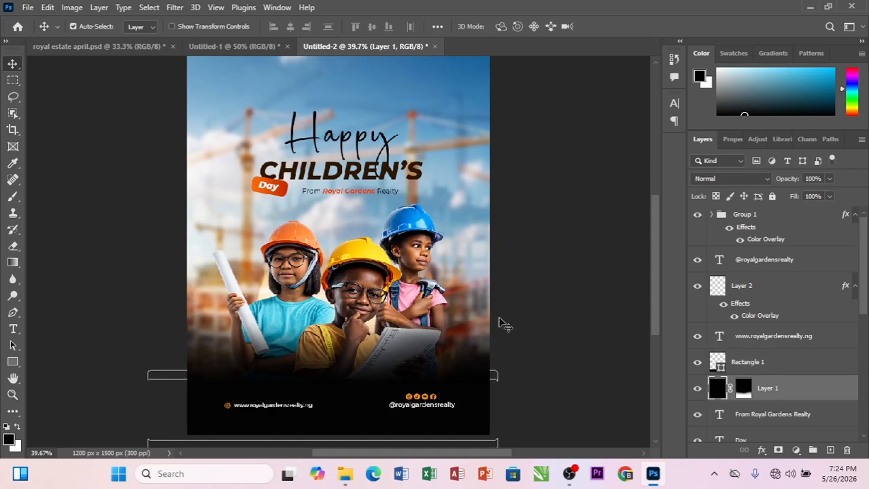
{"action": "left_click", "coordinate": [89, 108]}
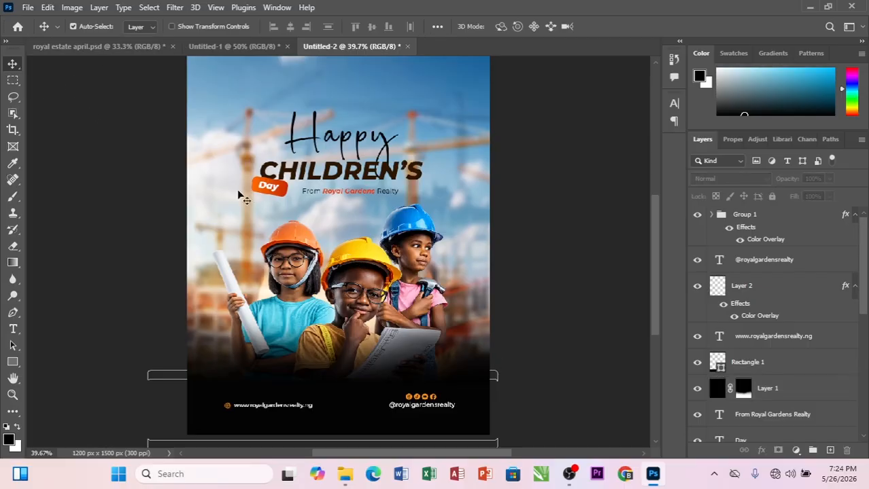
- Copy the Royal Gardens logo from Untitled-1 into the upper-left area of the flyer in Untitled-2
{"action": "scroll", "coordinate": [319, 264], "scroll_direction": "down", "scroll_amount": 3}
{"action": "scroll", "coordinate": [332, 274], "scroll_direction": "down", "scroll_amount": 2}
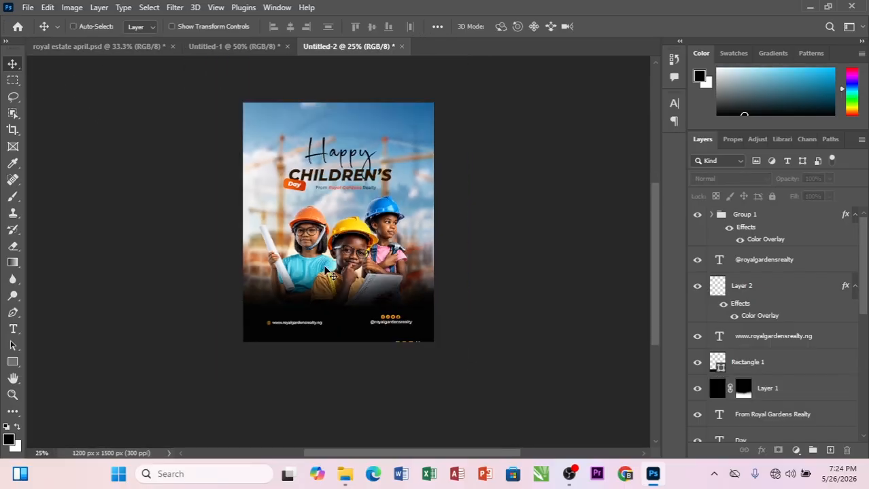
{"action": "scroll", "coordinate": [332, 273], "scroll_direction": "up", "scroll_amount": 2}
{"action": "key", "text": "ctrl+minus"}
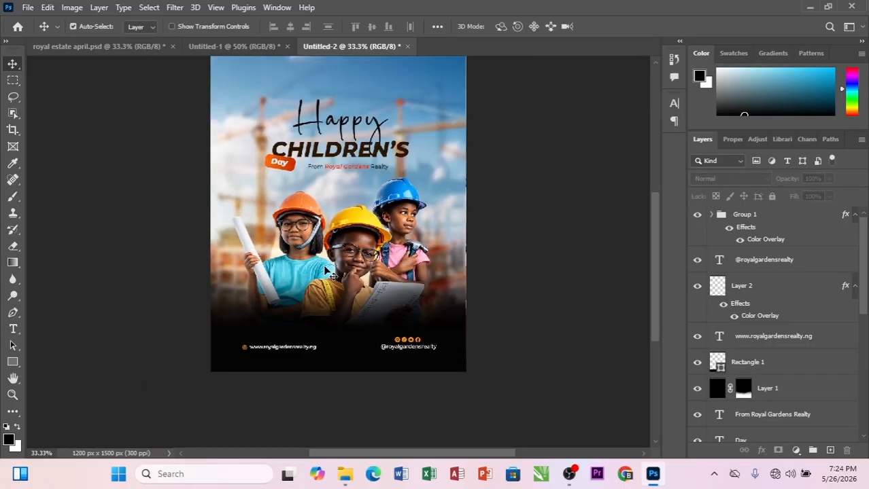
{"action": "scroll", "coordinate": [374, 351], "scroll_direction": "up", "scroll_amount": 3}
{"action": "scroll", "coordinate": [366, 313], "scroll_direction": "up", "scroll_amount": 1}
{"action": "scroll", "coordinate": [339, 140], "scroll_direction": "down", "scroll_amount": 2}
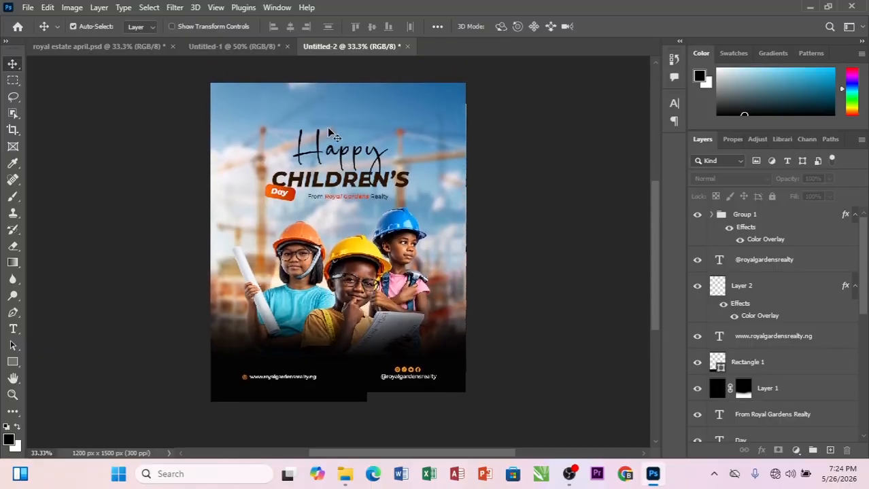
{"action": "scroll", "coordinate": [328, 130], "scroll_direction": "up", "scroll_amount": 1}
{"action": "left_click", "coordinate": [215, 46]}
{"action": "scroll", "coordinate": [303, 228], "scroll_direction": "down", "scroll_amount": 1}
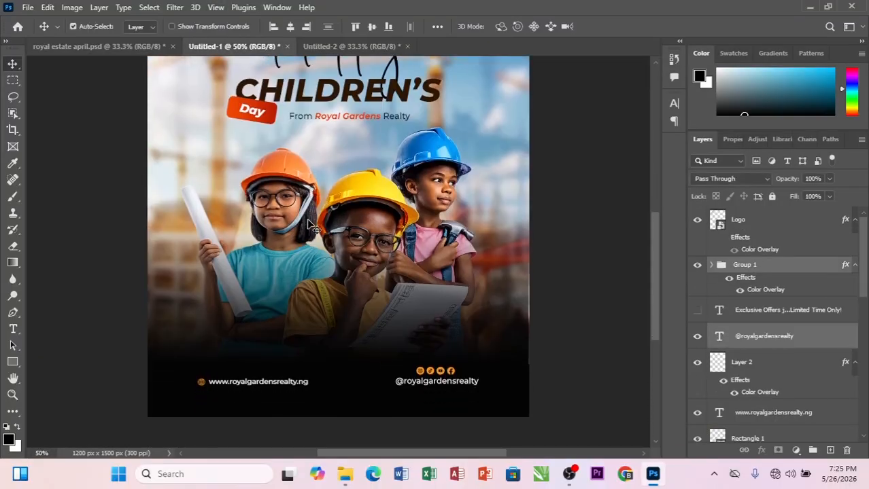
{"action": "scroll", "coordinate": [304, 228], "scroll_direction": "up", "scroll_amount": 3}
{"action": "scroll", "coordinate": [303, 228], "scroll_direction": "up", "scroll_amount": 3}
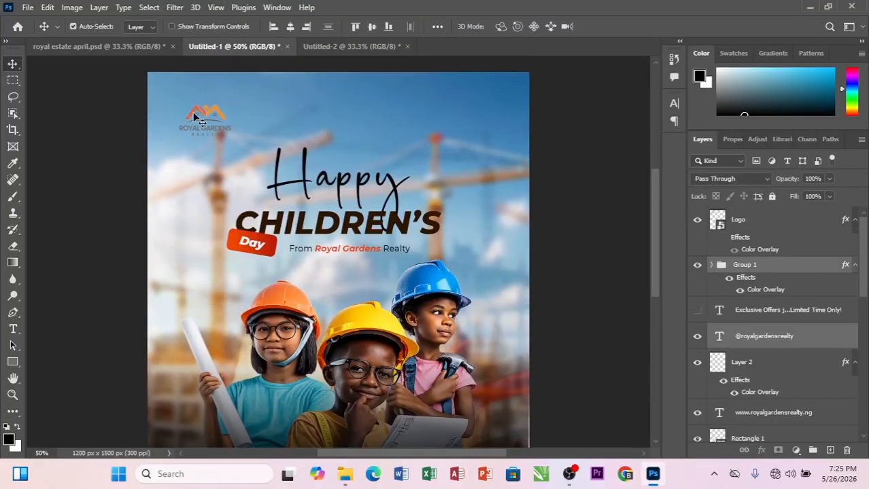
{"action": "left_click_drag", "start_coordinate": [213, 109], "coordinate": [244, 129]}
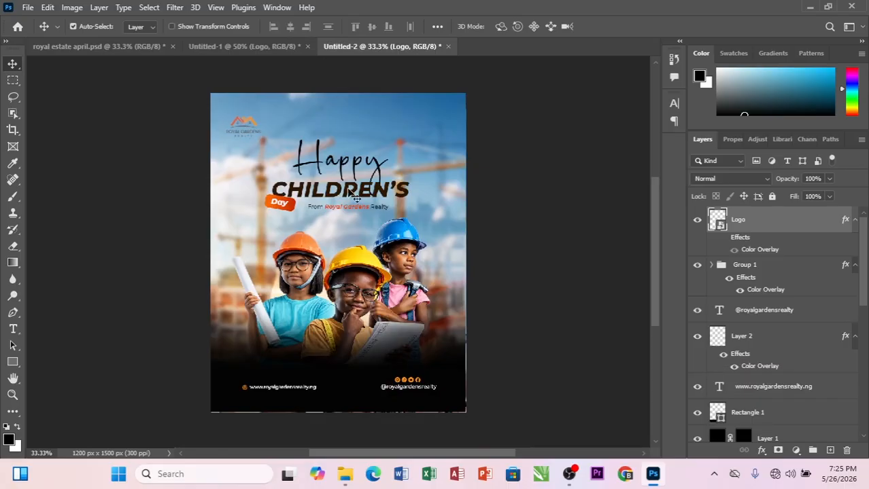
- Nudge the copied logo about 40 px to the right
{"action": "key", "text": "shift+Right"}
{"action": "key", "text": "shift+Right"}
{"action": "key", "text": "shift+Right"}
{"action": "scroll", "coordinate": [352, 155], "scroll_direction": "down", "scroll_amount": 3}
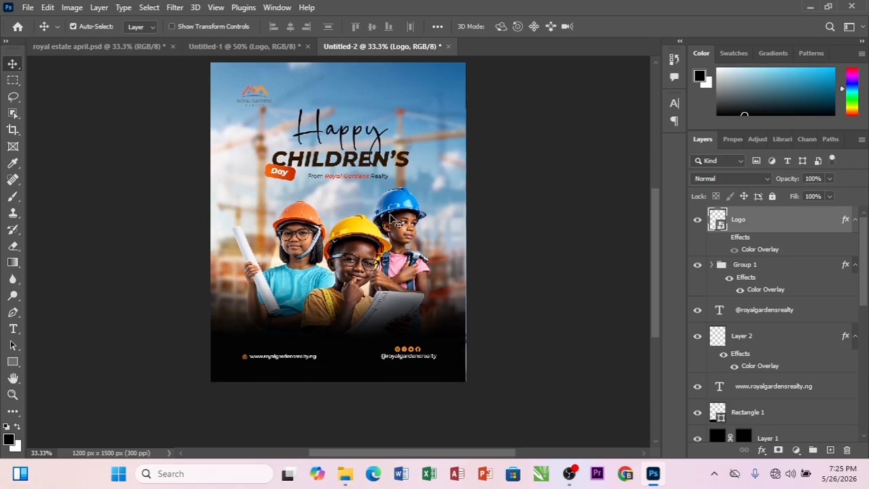
{"action": "scroll", "coordinate": [388, 216], "scroll_direction": "up", "scroll_amount": 2}
- Copy the "Exclusive Offers just for you Limited Time Only!" text from Untitled-1 into Untitled-2 above the social icons and open it for editing
{"action": "left_click", "coordinate": [227, 46]}
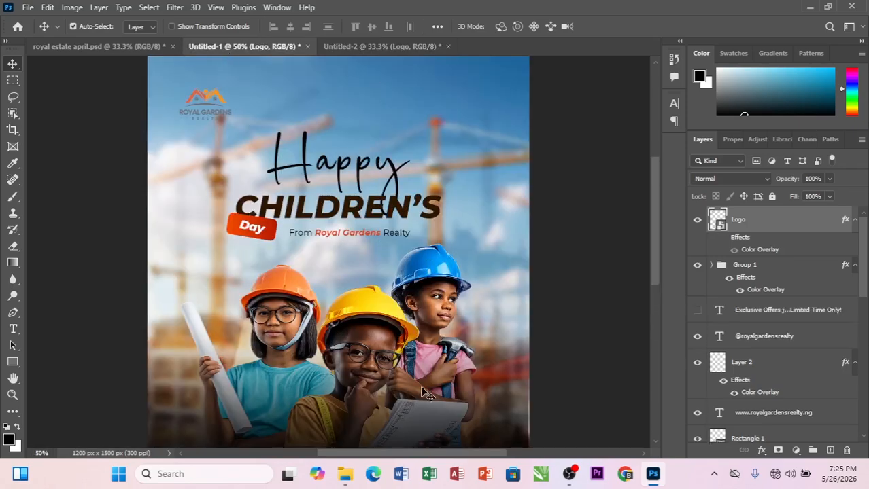
{"action": "scroll", "coordinate": [476, 231], "scroll_direction": "down", "scroll_amount": 3}
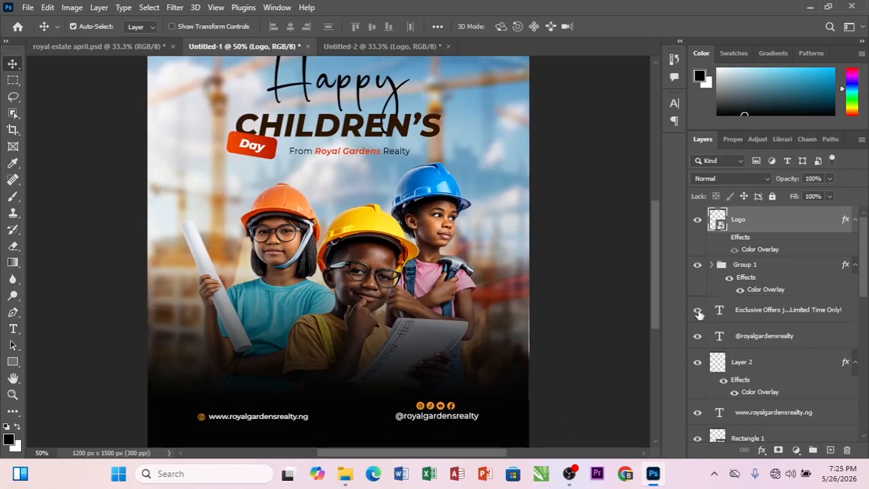
{"action": "left_click", "coordinate": [696, 310]}
{"action": "left_click", "coordinate": [697, 311]}
{"action": "left_click_drag", "start_coordinate": [740, 311], "coordinate": [402, 357]}
{"action": "key", "text": "ctrl+plus"}
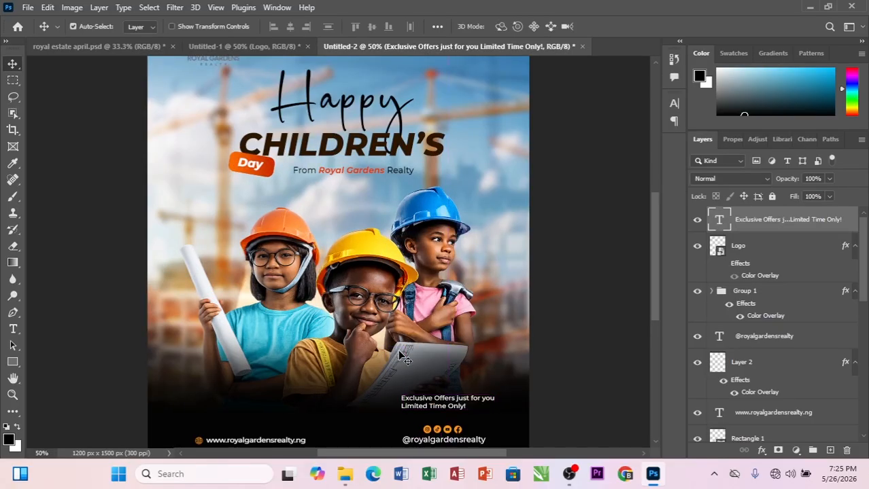
{"action": "scroll", "coordinate": [404, 350], "scroll_direction": "down", "scroll_amount": 4}
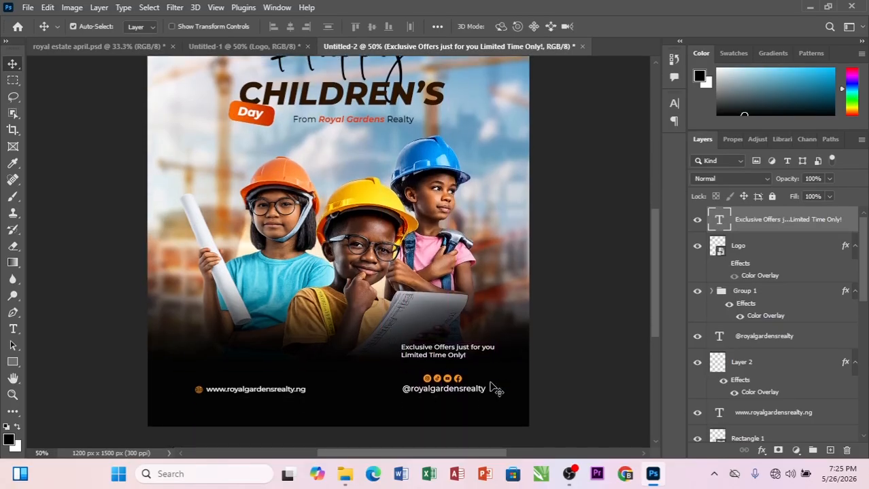
{"action": "double_click", "coordinate": [714, 223]}
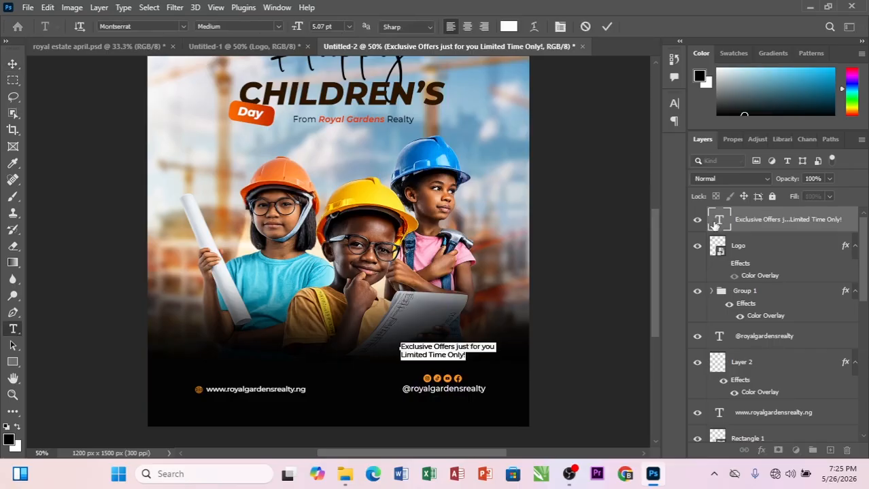
{"action": "type", "text": "Enj"}
{"action": "key", "text": "BackSpace"}
{"action": "key", "text": "BackSpace"}
{"action": "key", "text": "BackSpace"}
{"action": "key", "text": "BackSpace"}
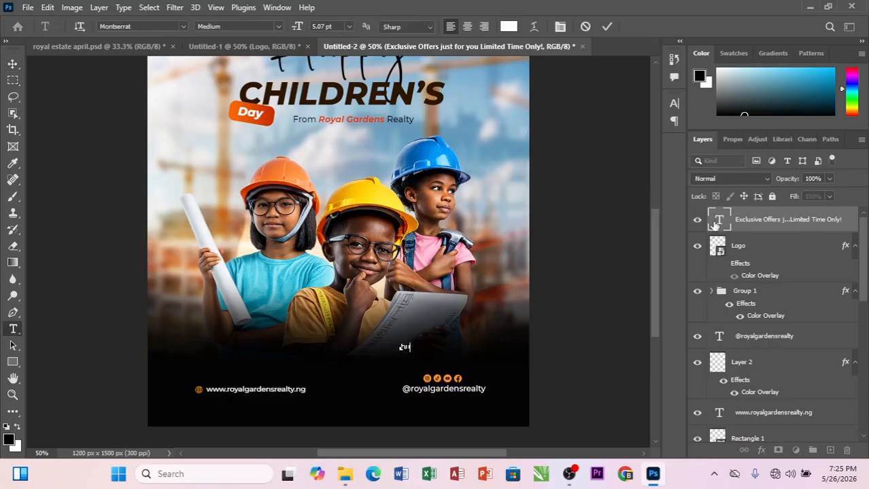
{"action": "key", "text": "ctrl+z"}
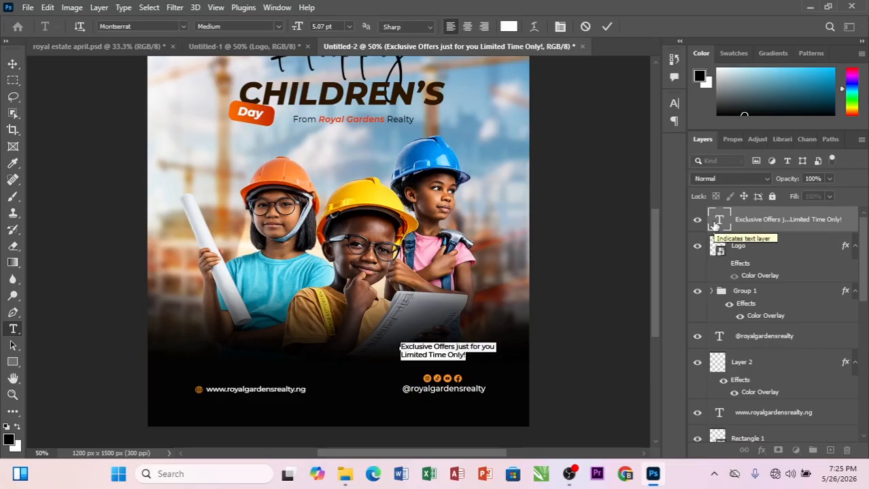
- Replace the copied offer text with "Buy a Propert" and delete the stray empty text layer
{"action": "type", "text": "Enjoy"}
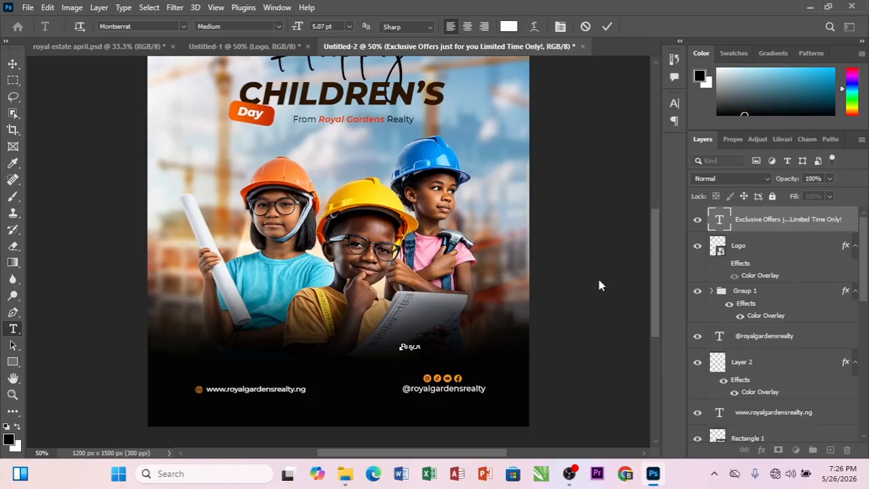
{"action": "key", "text": "ctrl+plus"}
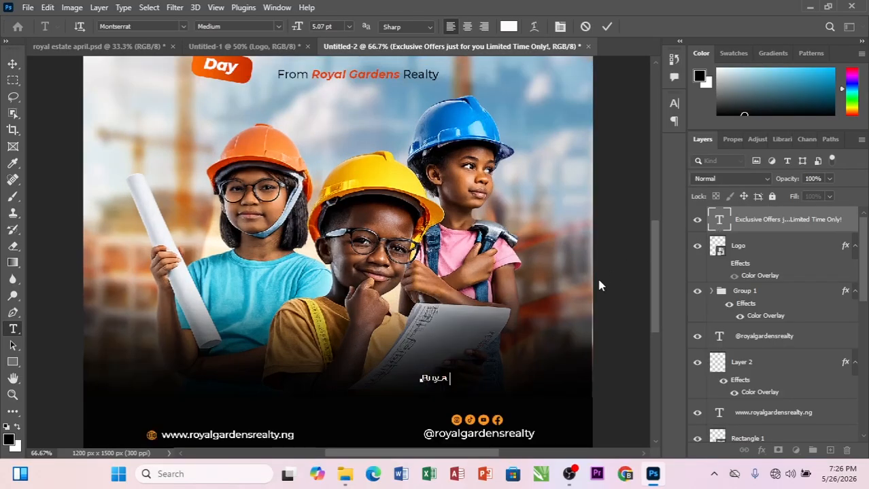
{"action": "type", "text": "p"}
{"action": "key", "text": "BackSpace"}
{"action": "type", "text": "Propert"}
{"action": "left_click", "coordinate": [597, 276]}
{"action": "left_click", "coordinate": [599, 278]}
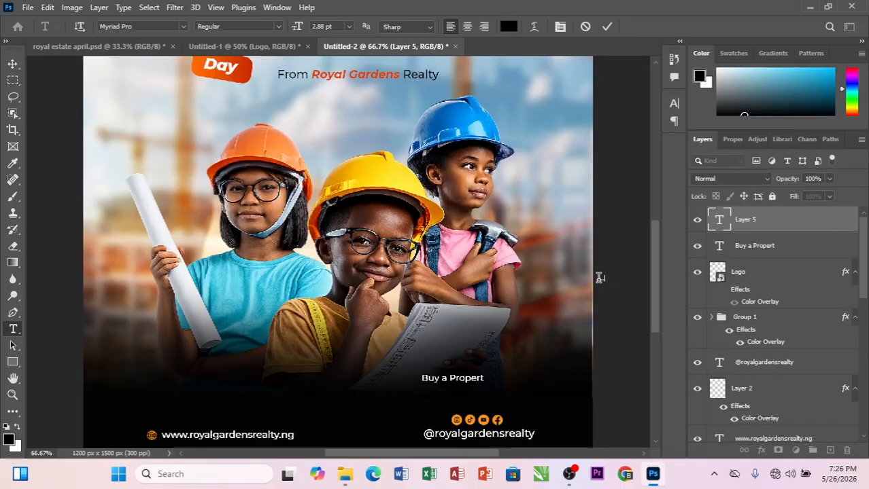
{"action": "left_click", "coordinate": [13, 64]}
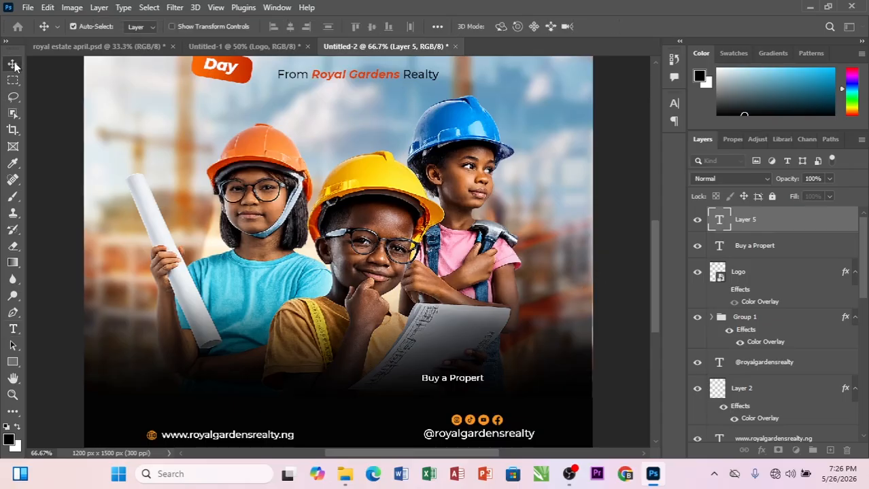
{"action": "key", "text": "Delete"}
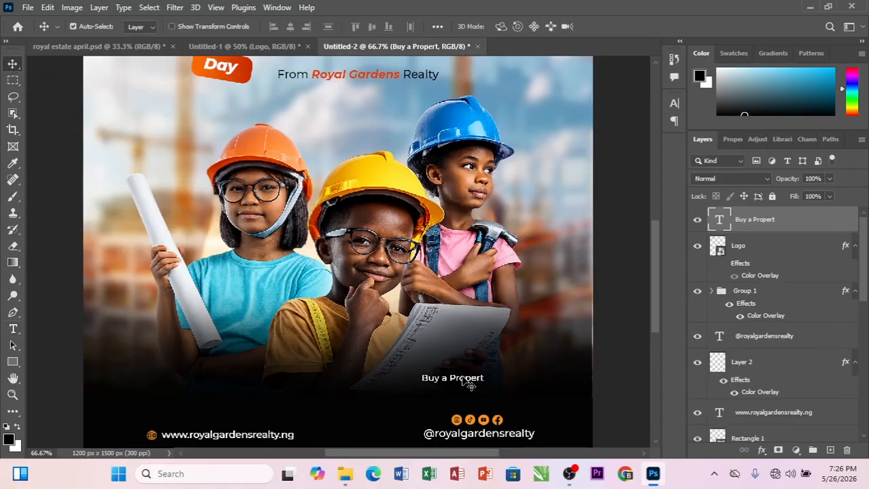
- Extend the "Buy a Propert" text so its line reads "Buy a Property on your"
{"action": "double_click", "coordinate": [463, 378]}
{"action": "left_click", "coordinate": [484, 379]}
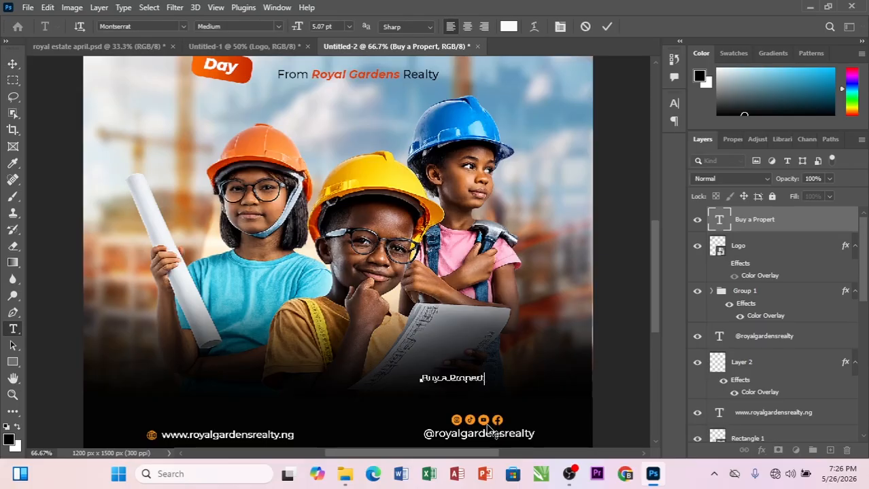
{"action": "type", "text": "ies"}
{"action": "type", "text": "o"}
{"action": "key", "text": "BackSpace"}
{"action": "key", "text": "BackSpace"}
{"action": "key", "text": "BackSpace"}
{"action": "key", "text": "BackSpace"}
{"action": "key", "text": "BackSpace"}
{"action": "type", "text": "y"}
{"action": "type", "text": "on"}
{"action": "type", "text": " yn"}
{"action": "type", "text": "ur"}
- Add "Children's Name" as the second line of the property text and commit the edit
{"action": "key", "text": "Return"}
{"action": "type", "text": "P"}
{"action": "key", "text": "BackSpace"}
{"action": "scroll", "coordinate": [484, 424], "scroll_direction": "up", "scroll_amount": 2}
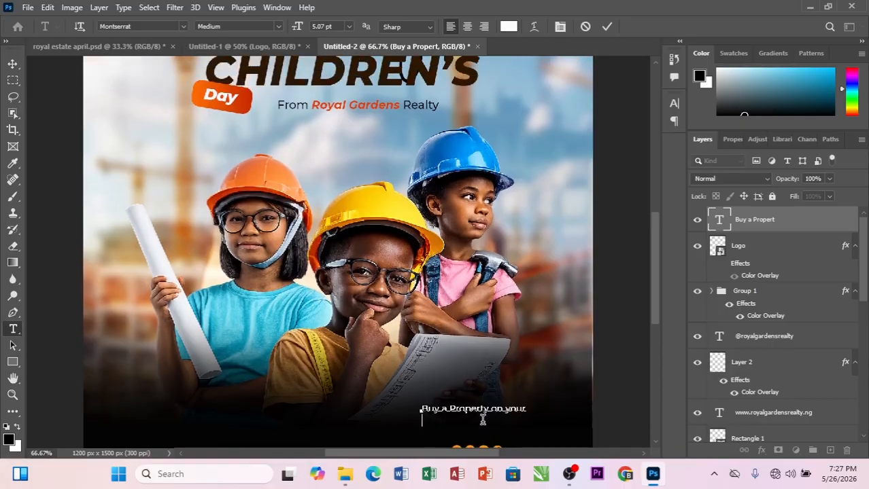
{"action": "type", "text": "P"}
{"action": "key", "text": "BackSpace"}
{"action": "type", "text": "Children"}
{"action": "type", "text": "'s Name"}
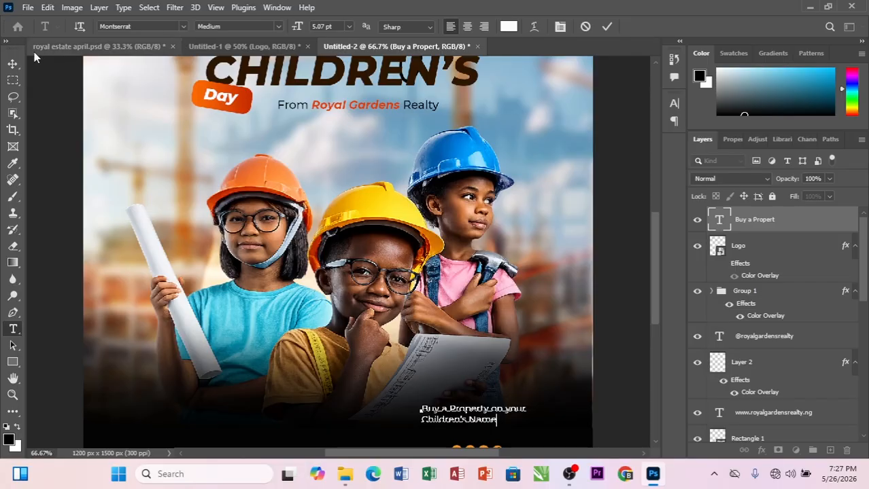
{"action": "left_click", "coordinate": [12, 64]}
- Check how the Exclusive Offers text sits in Untitled-1 by showing and hiding it, and return to Untitled-2
{"action": "left_click", "coordinate": [244, 47]}
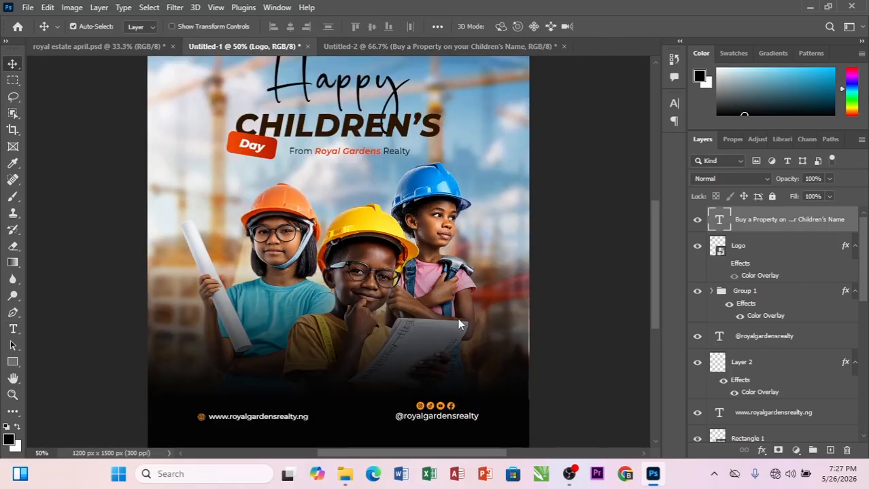
{"action": "left_click", "coordinate": [697, 311]}
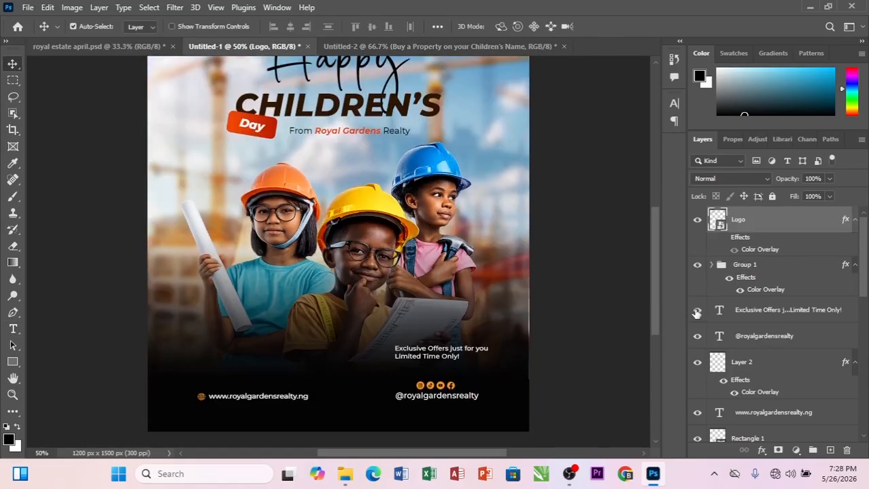
{"action": "left_click", "coordinate": [696, 312]}
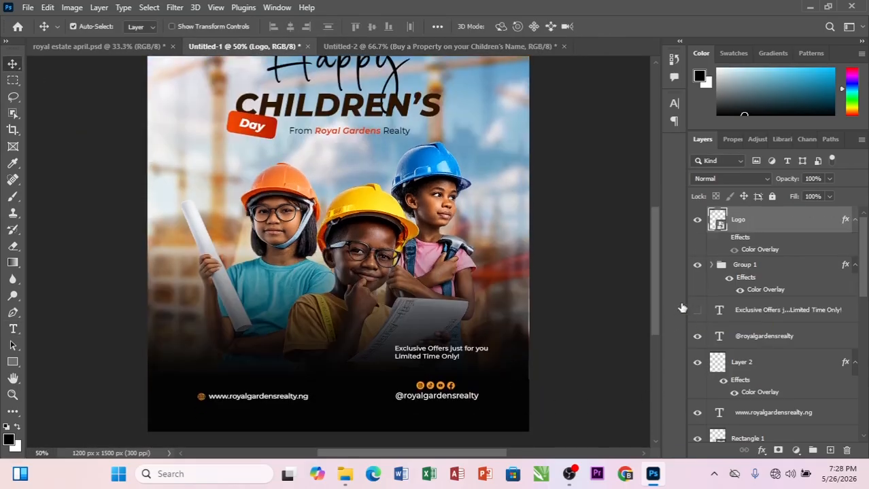
{"action": "left_click", "coordinate": [444, 45]}
{"action": "scroll", "coordinate": [524, 393], "scroll_direction": "down", "scroll_amount": 2}
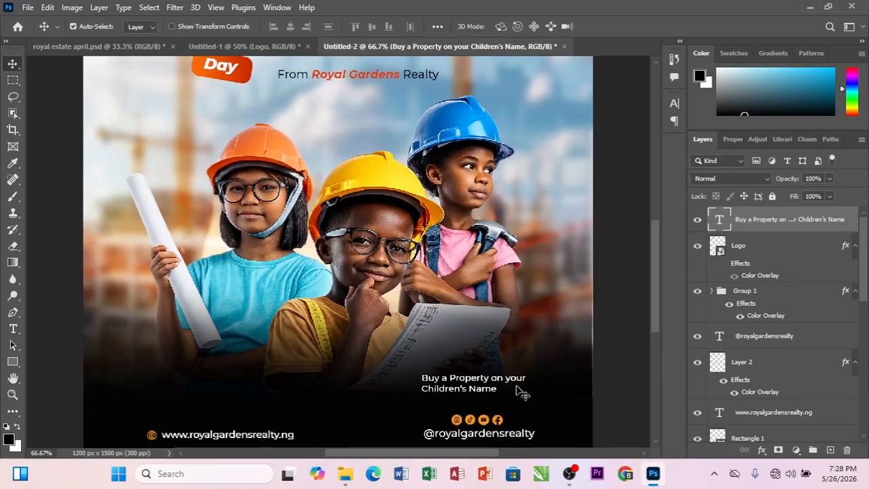
{"action": "left_click", "coordinate": [35, 91]}
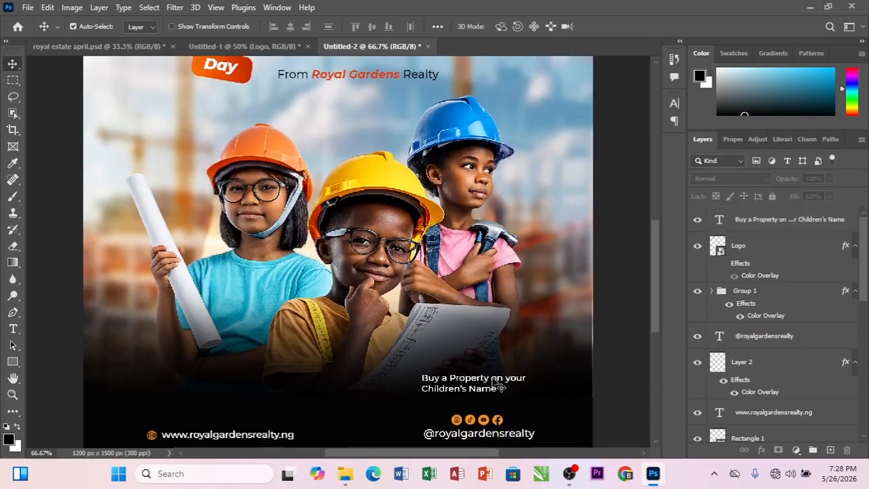
{"action": "left_click_drag", "start_coordinate": [479, 398], "coordinate": [474, 393]}
{"action": "scroll", "coordinate": [532, 313], "scroll_direction": "down", "scroll_amount": 5}
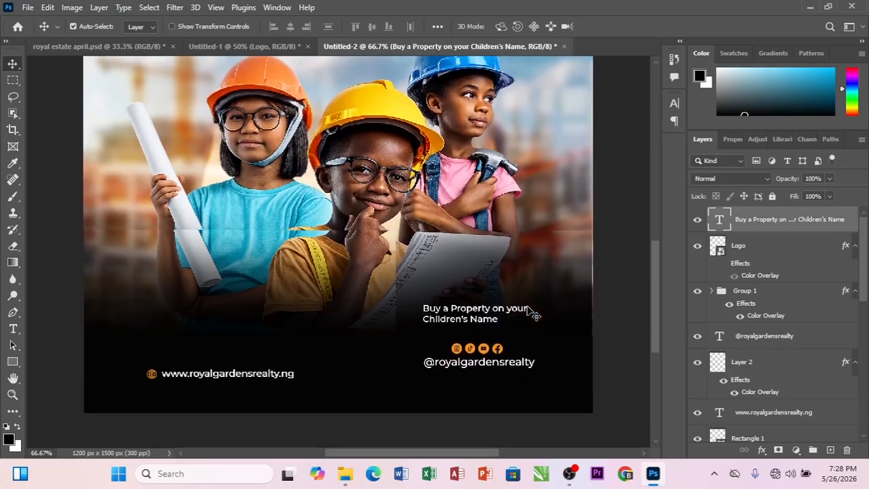
- Select the children cutout and nudge it slightly upward toward the "From Royal Gardens Realty" line
{"action": "scroll", "coordinate": [531, 313], "scroll_direction": "up", "scroll_amount": 5}
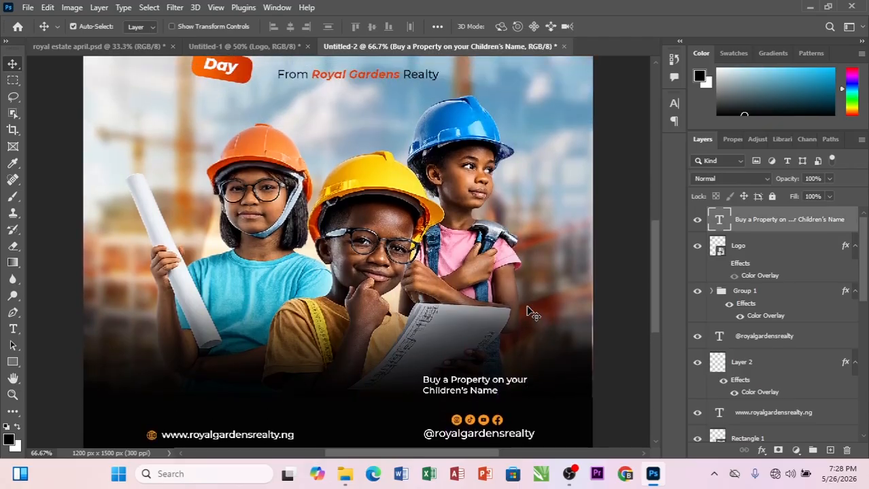
{"action": "key", "text": "ctrl+minus"}
{"action": "key", "text": "ctrl+minus"}
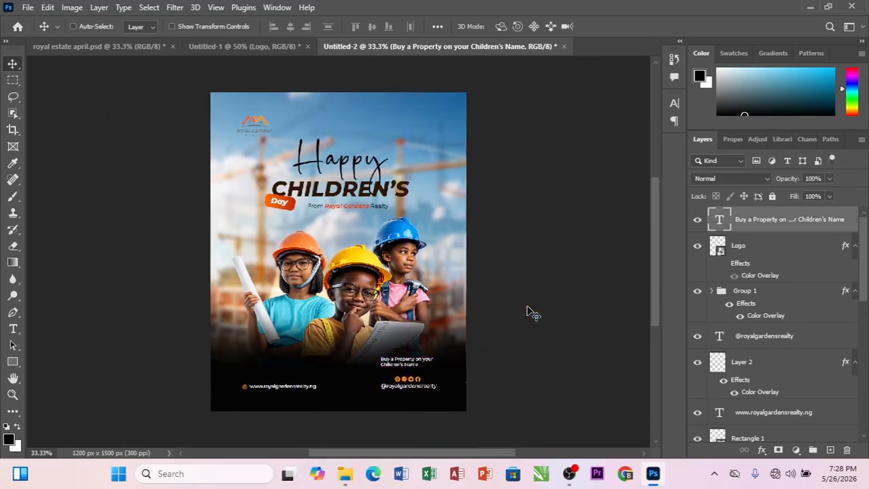
{"action": "key", "text": "ctrl+minus"}
{"action": "key", "text": "ctrl+plus"}
{"action": "key", "text": "ctrl+plus"}
{"action": "key", "text": "ctrl+minus"}
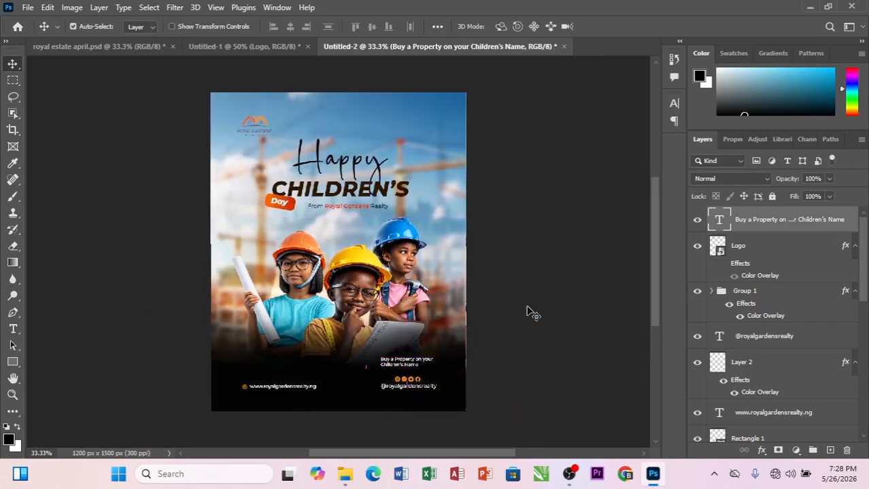
{"action": "left_click", "coordinate": [306, 260]}
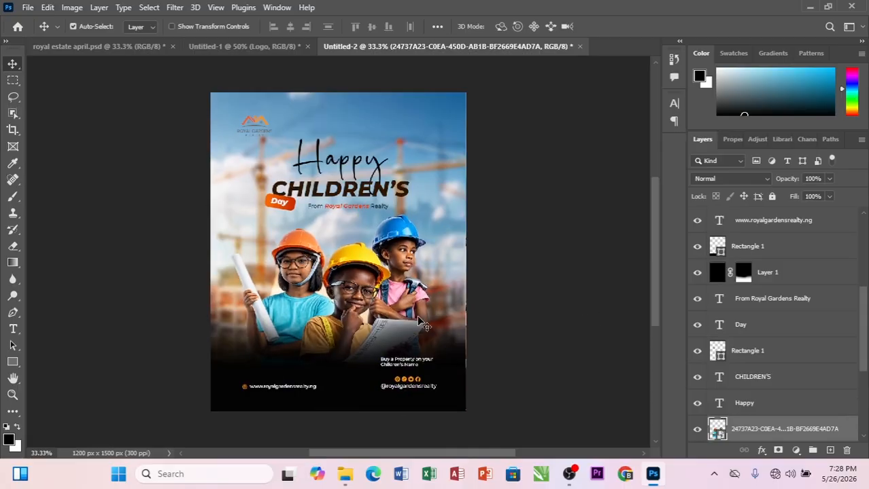
- Review the complete flyer from the logo and headline down to the footer, both up close and as a whole
{"action": "scroll", "coordinate": [418, 321], "scroll_direction": "up", "scroll_amount": 5}
{"action": "scroll", "coordinate": [418, 321], "scroll_direction": "down", "scroll_amount": 6}
{"action": "scroll", "coordinate": [418, 320], "scroll_direction": "up", "scroll_amount": 5}
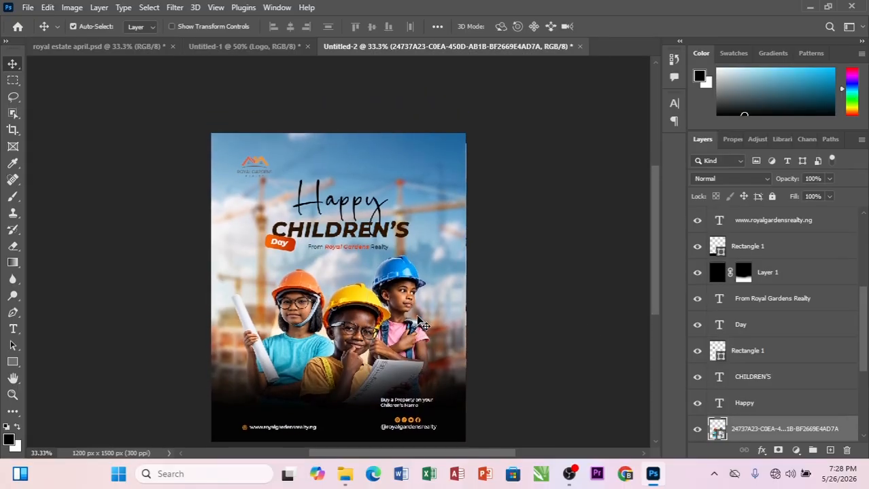
{"action": "scroll", "coordinate": [418, 321], "scroll_direction": "down", "scroll_amount": 4}
{"action": "key", "text": "ctrl+plus"}
{"action": "key", "text": "ctrl+minus"}
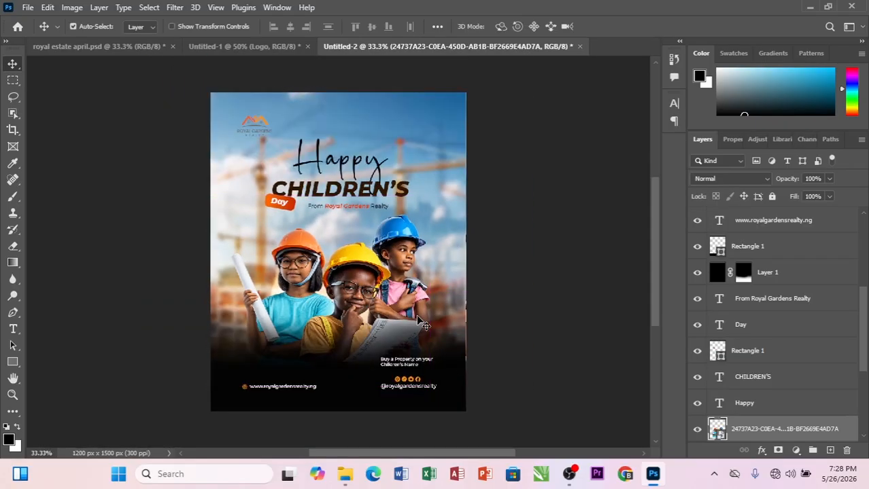
{"action": "scroll", "coordinate": [380, 204], "scroll_direction": "up", "scroll_amount": 1}
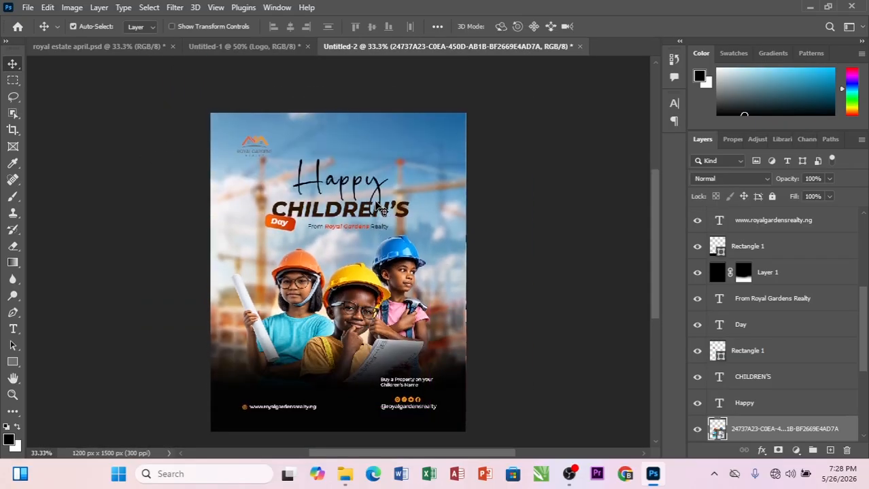
{"action": "key", "text": "ctrl"}
{"action": "key", "text": "ctrl+plus"}
{"action": "scroll", "coordinate": [374, 202], "scroll_direction": "up", "scroll_amount": 3}
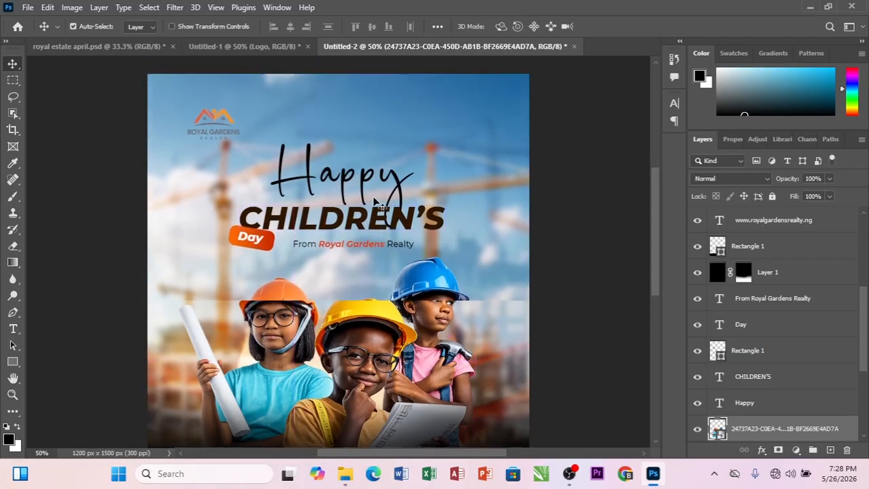
{"action": "scroll", "coordinate": [377, 204], "scroll_direction": "down", "scroll_amount": 4}
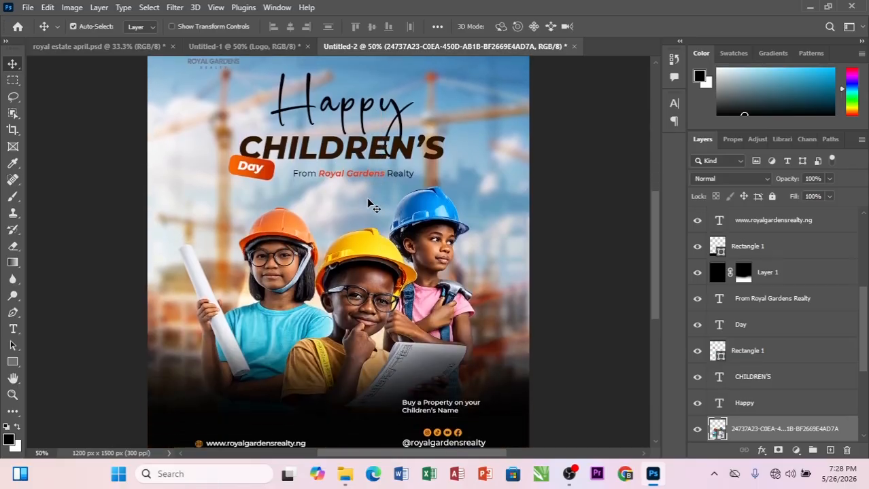
{"action": "scroll", "coordinate": [370, 204], "scroll_direction": "down", "scroll_amount": 2}
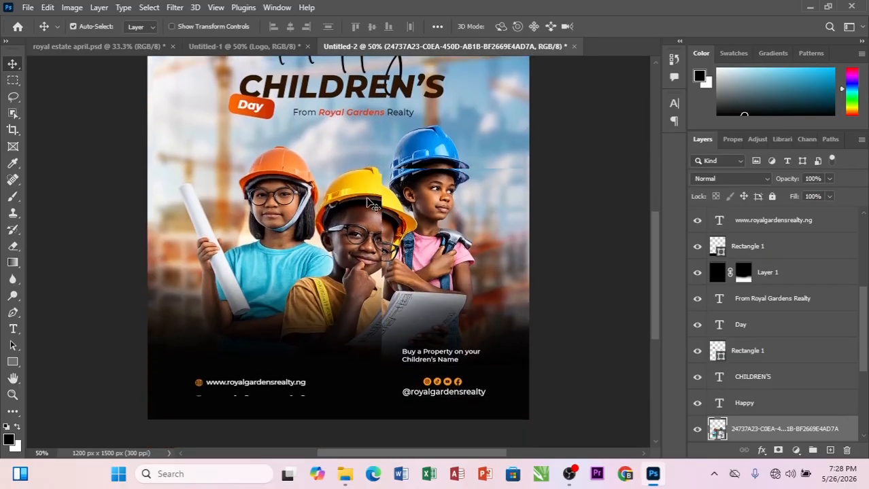
{"action": "scroll", "coordinate": [367, 202], "scroll_direction": "up", "scroll_amount": 2}
{"action": "scroll", "coordinate": [367, 202], "scroll_direction": "down", "scroll_amount": 2}
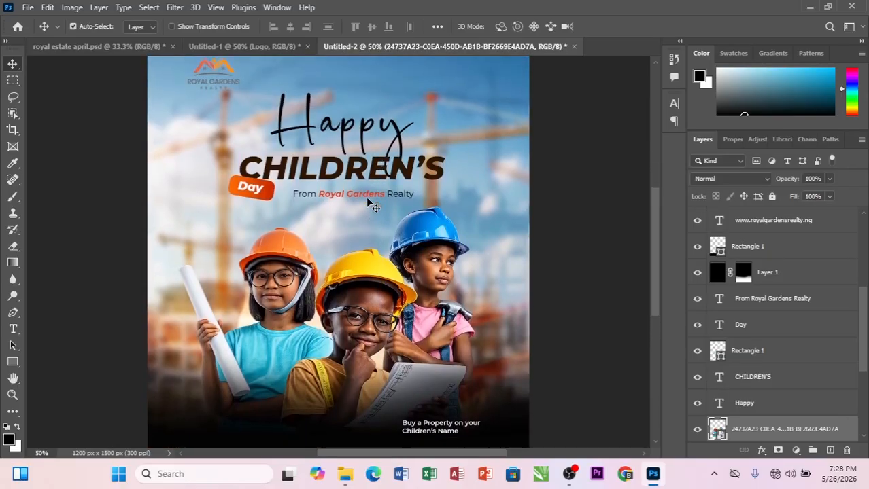
{"action": "scroll", "coordinate": [367, 203], "scroll_direction": "up", "scroll_amount": 3}
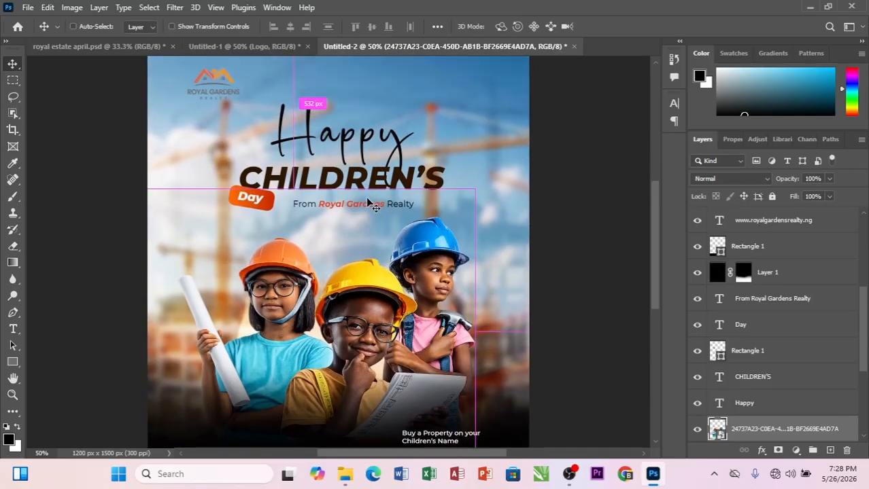
{"action": "key", "text": "ctrl+minus"}
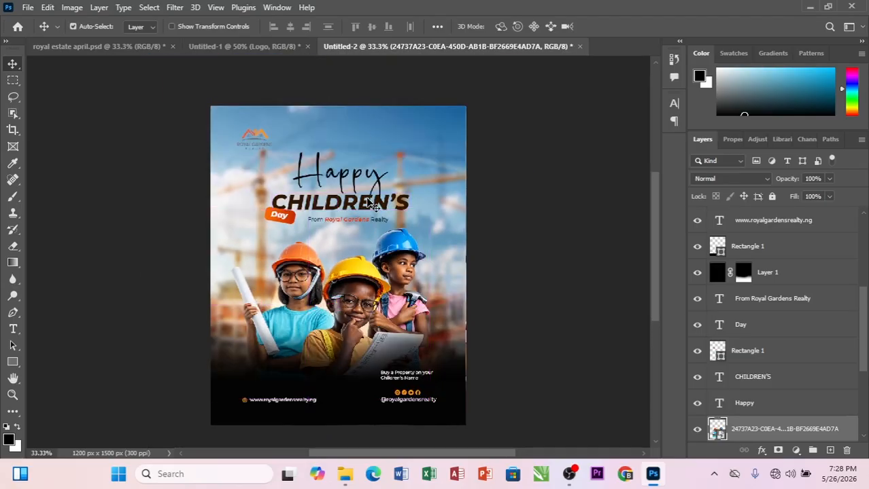